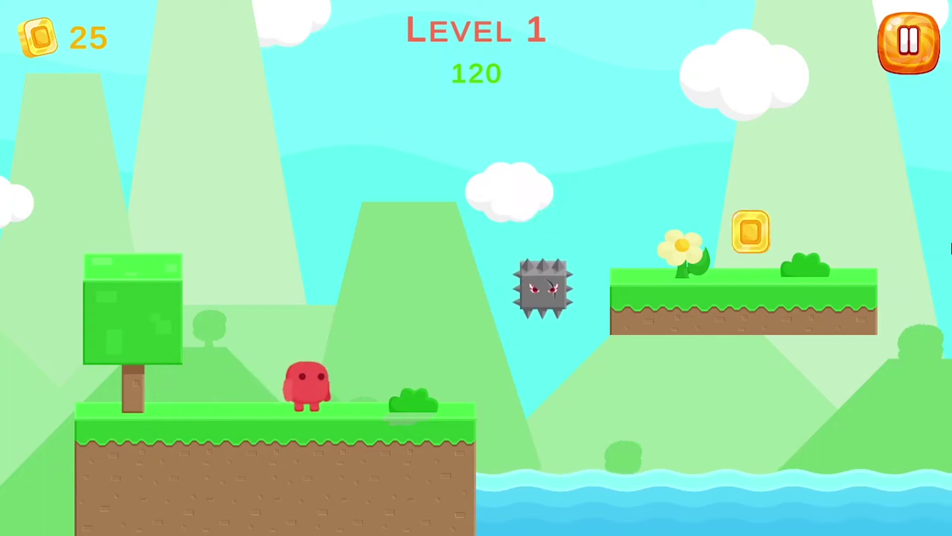
Step: Run the red character left and right across the grass platforms in the demo level
key(Left)
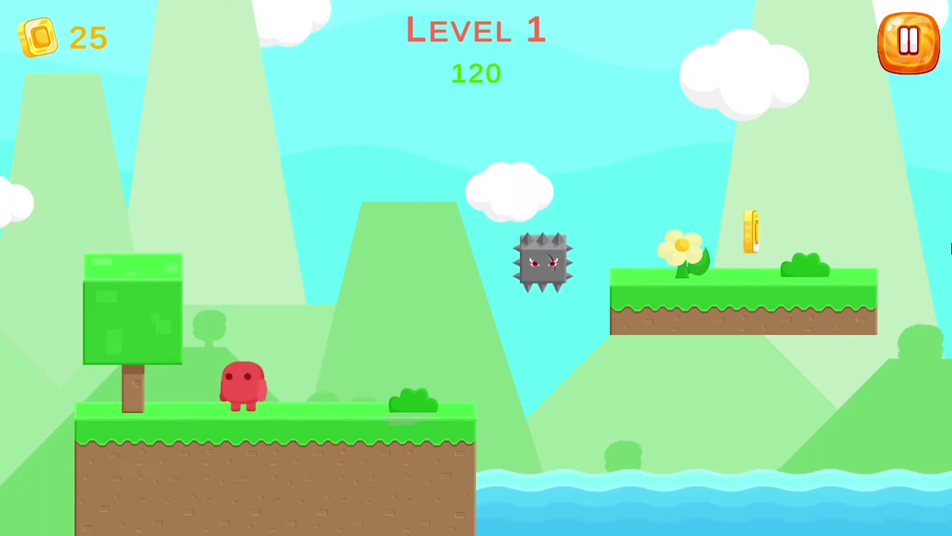
key(Right)
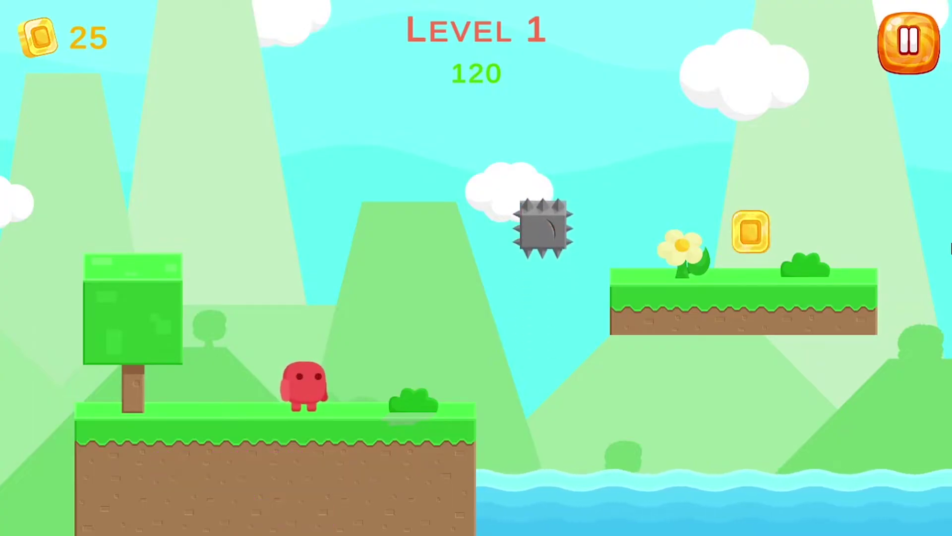
key(Right)
key(Left)
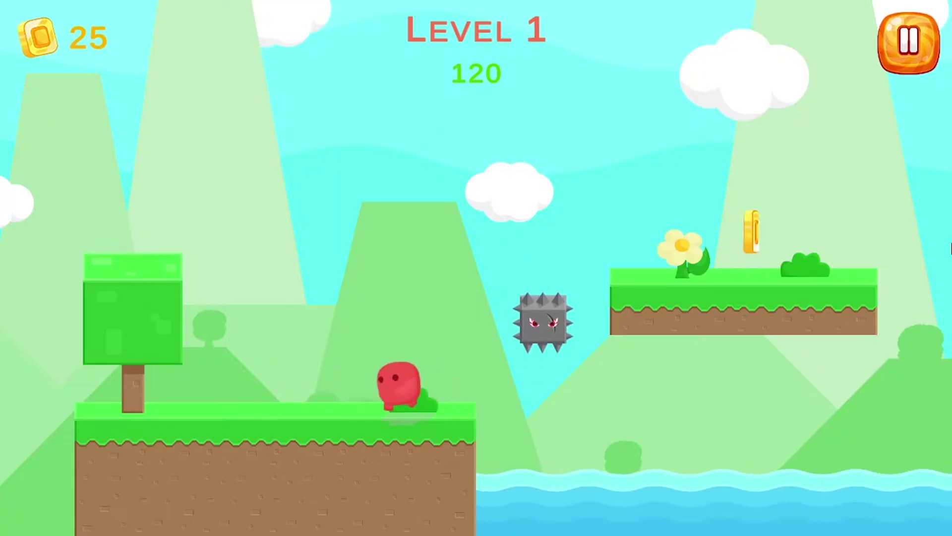
key(Left)
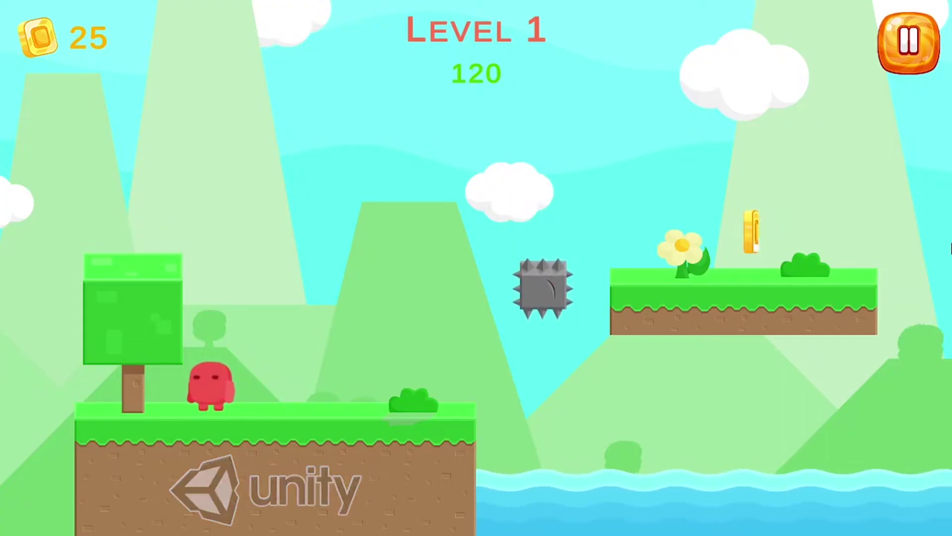
key(Right)
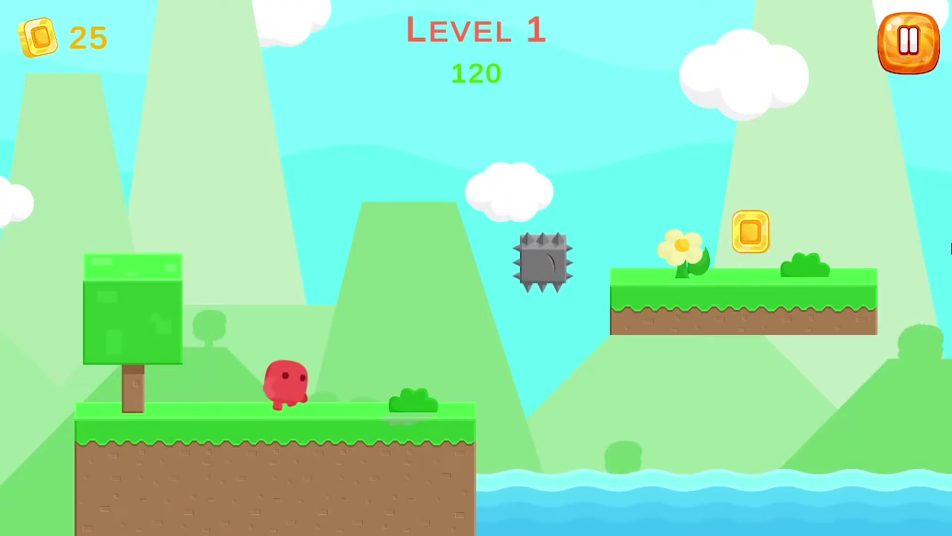
key(Right)
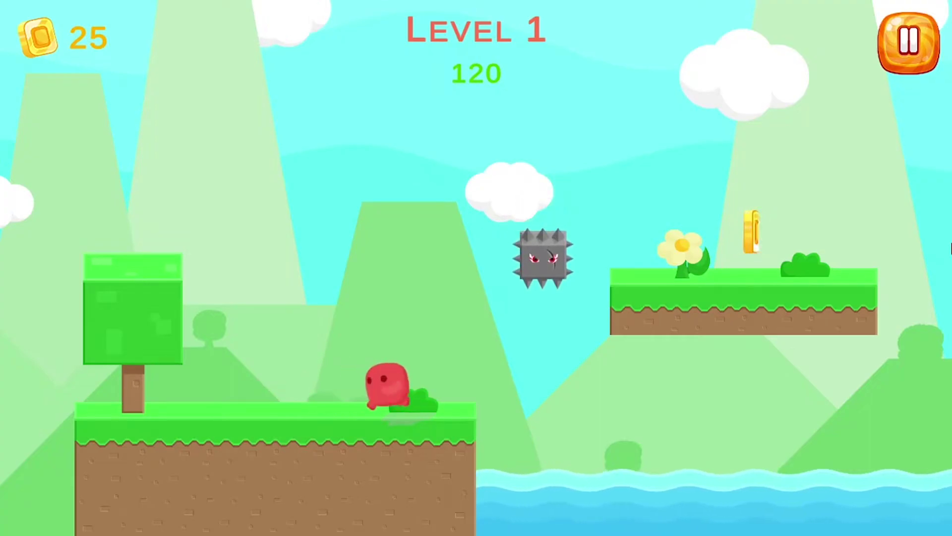
key(Left)
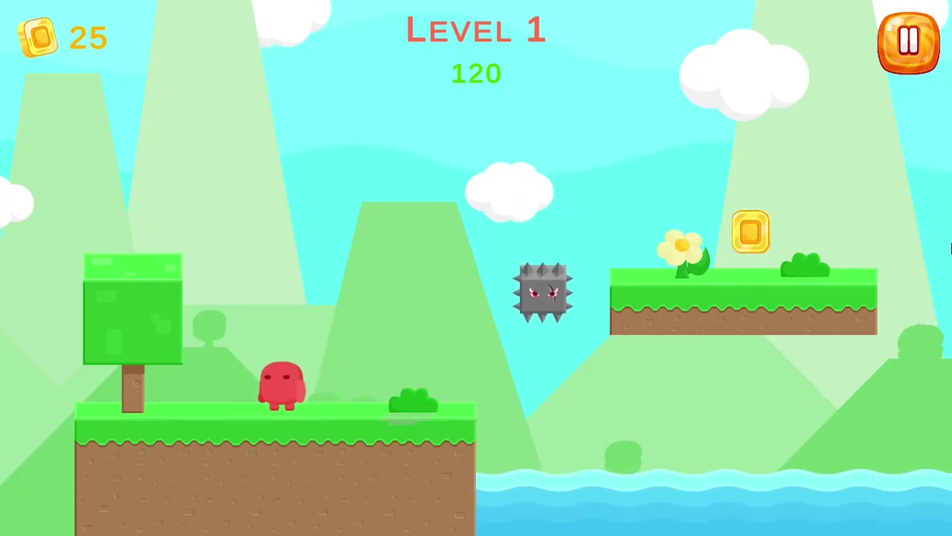
key(Right)
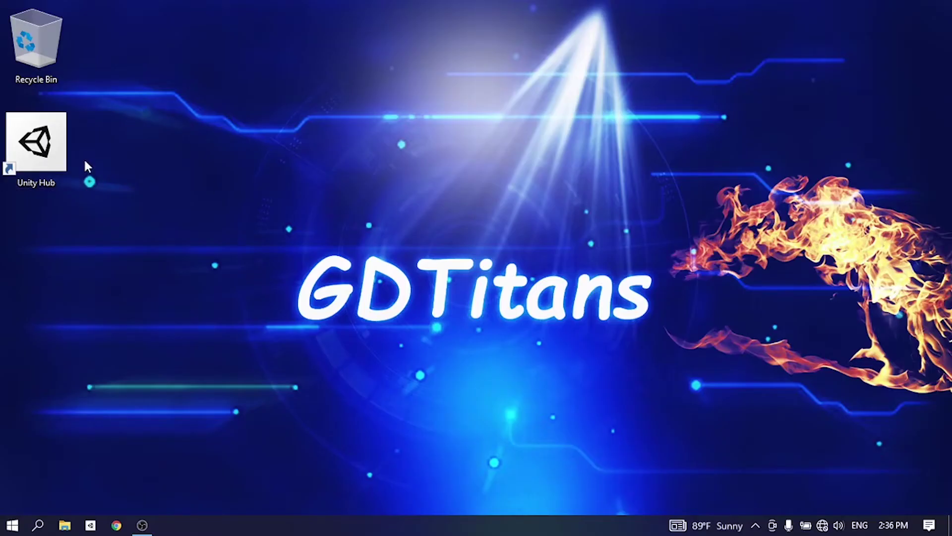
Step: Launch Unity Hub and start a new project with editor 2020.3.10f1
double_click(44, 155)
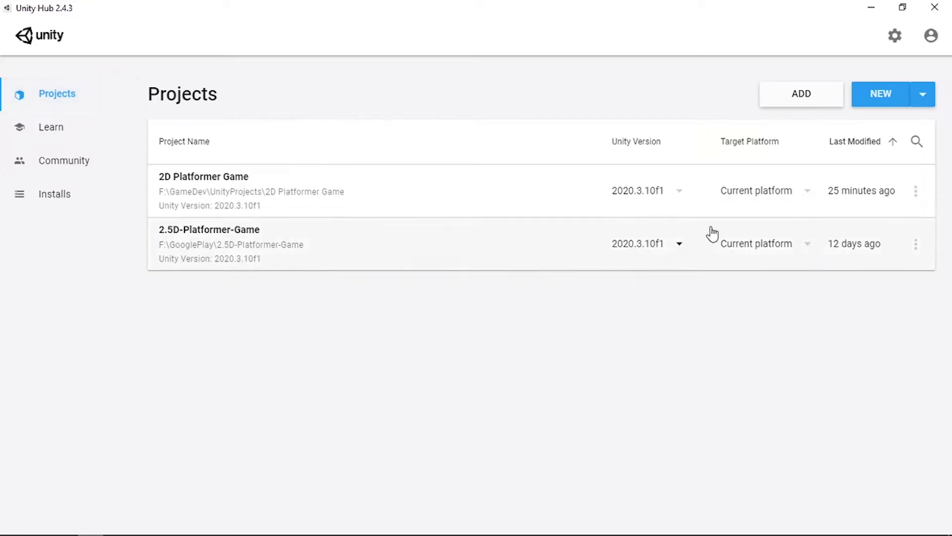
click(926, 95)
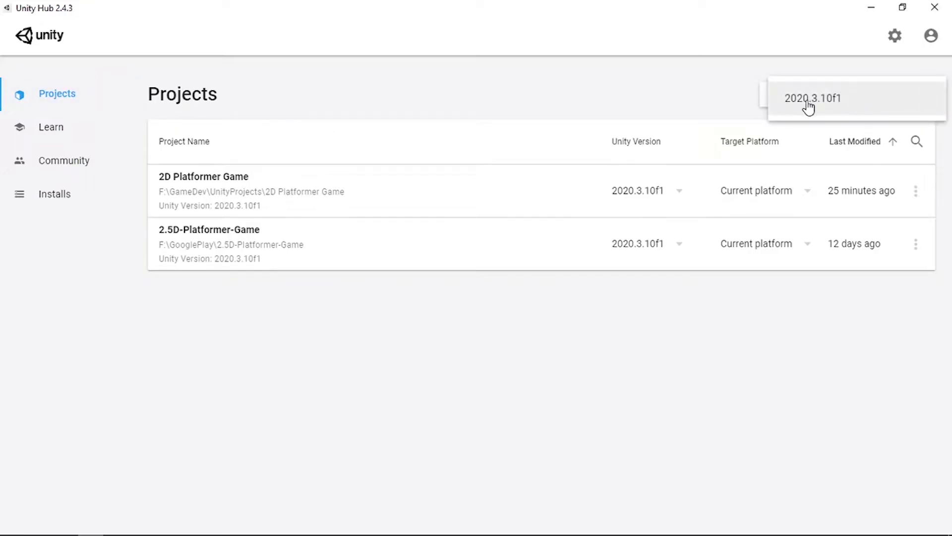
click(824, 105)
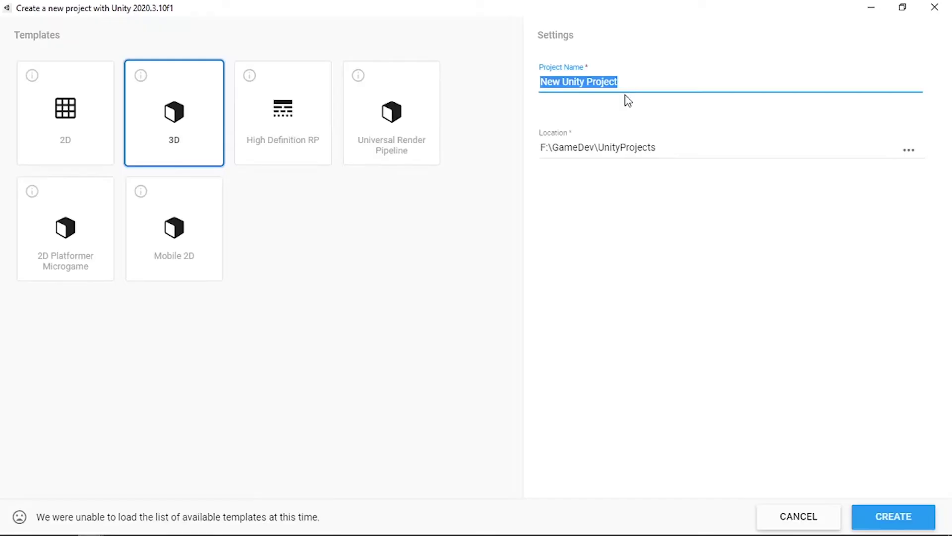
Step: Name the project '2D Platformer', save it on the Desktop, and create it from the 2D template
text(2)
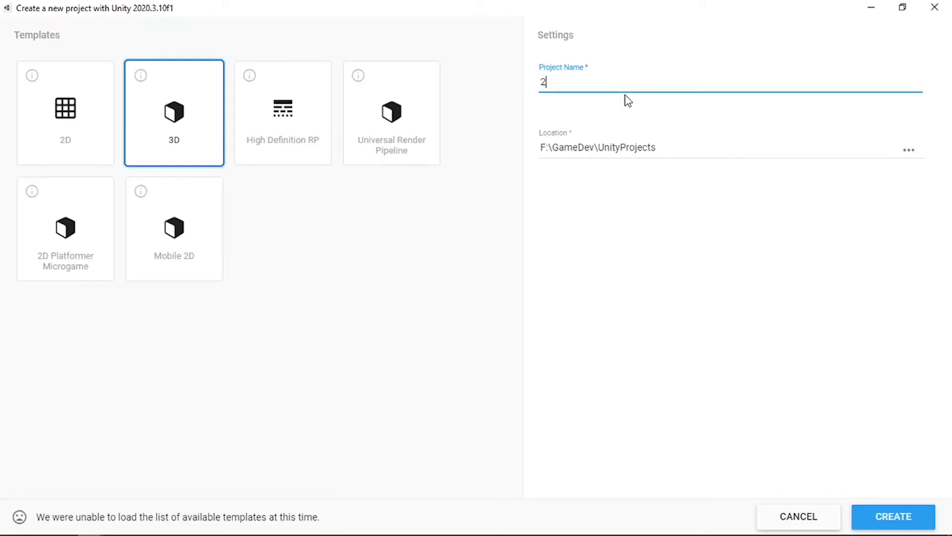
text(D Platformer)
click(911, 149)
click(51, 135)
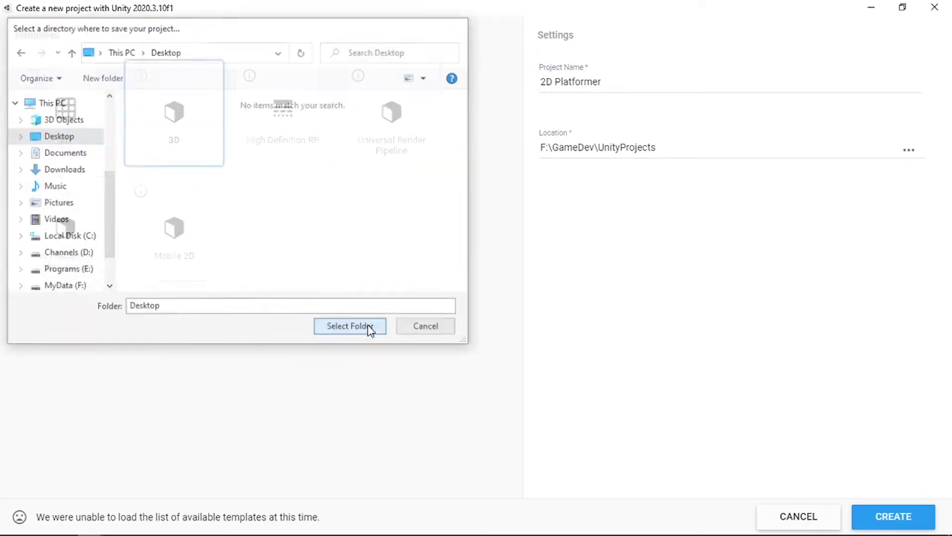
click(368, 328)
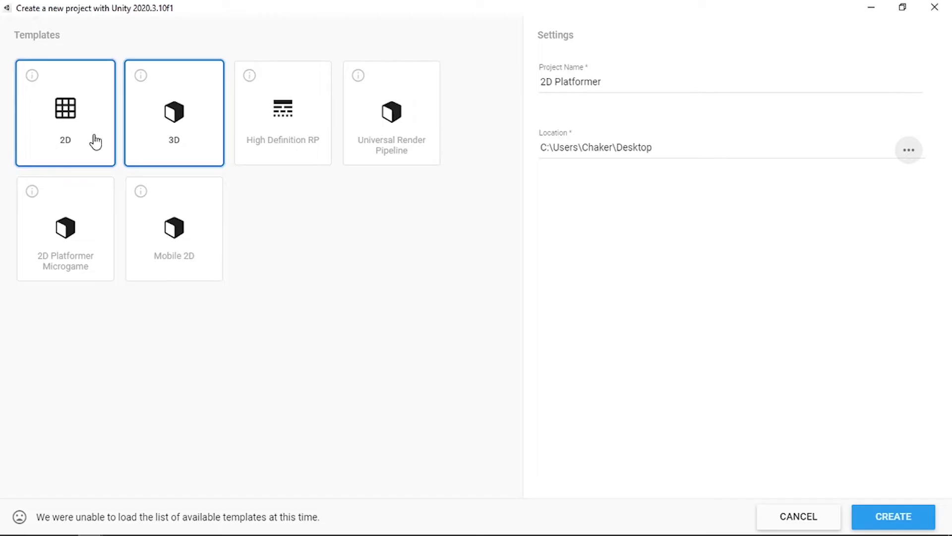
click(77, 140)
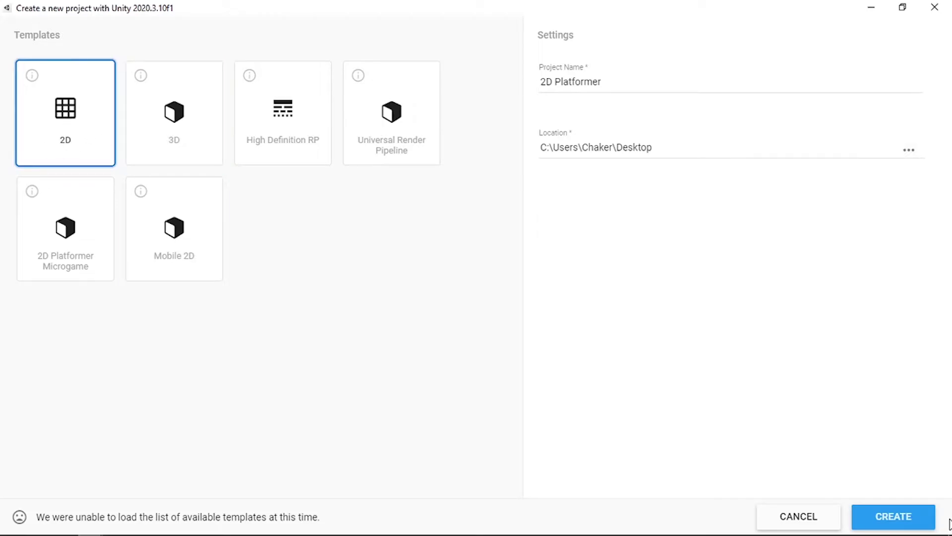
click(918, 516)
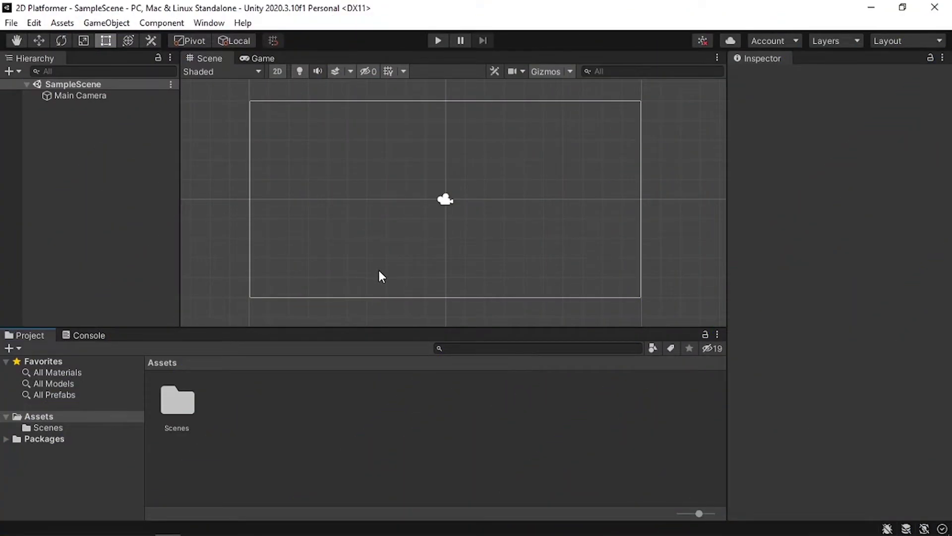
Step: Set the Project panel to One Column Layout, docked under the Hierarchy, with the Console under Scene
click(715, 335)
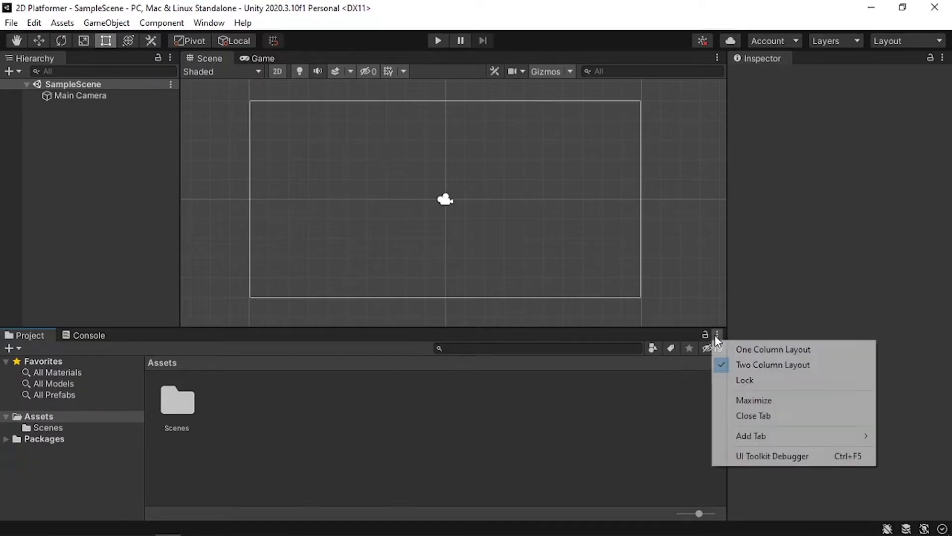
click(738, 348)
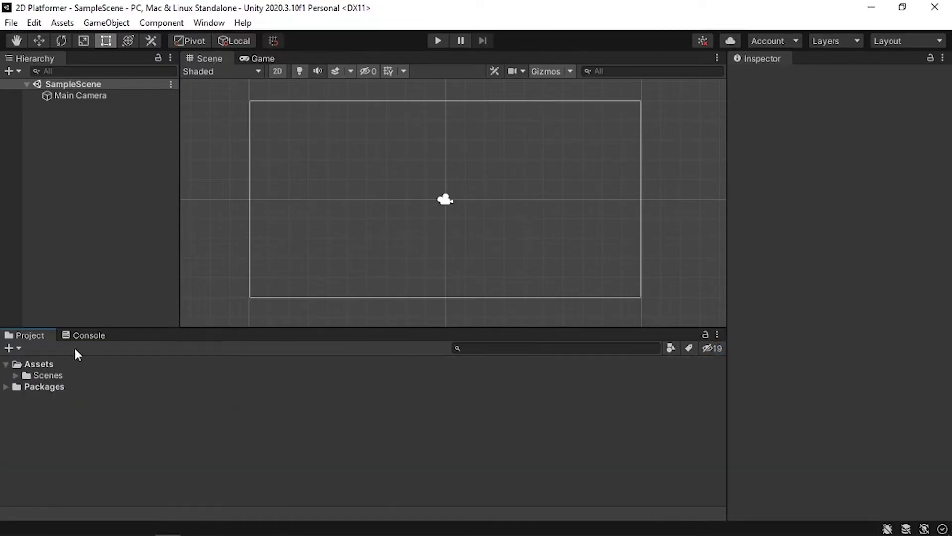
drag(33, 336, 63, 307)
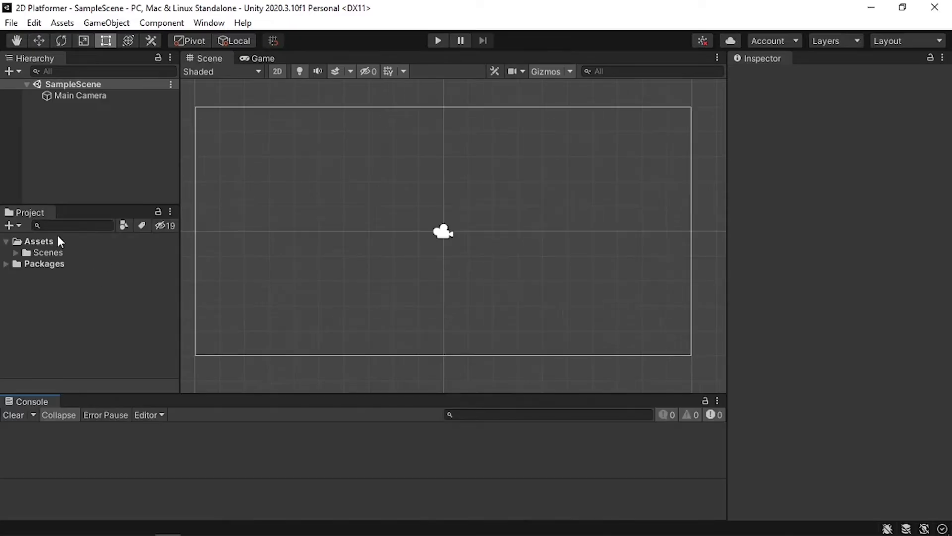
drag(34, 400, 262, 376)
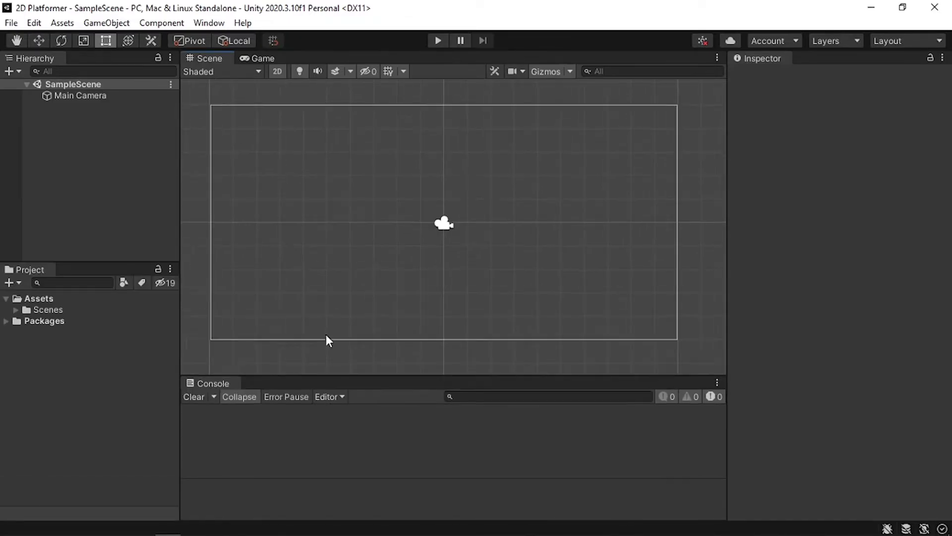
click(44, 273)
Step: Select the Main Camera, view the Game tab, and open the Asset Store from the Window menu
click(90, 97)
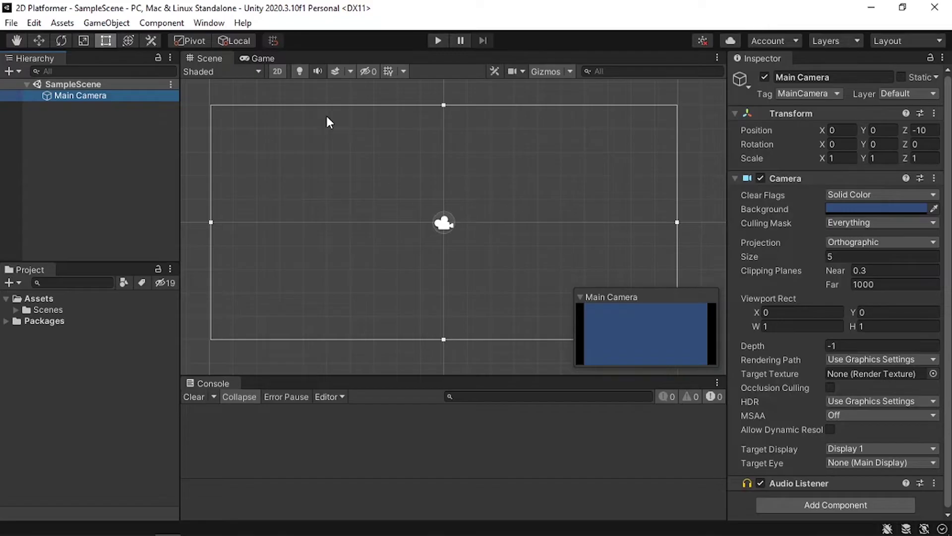
click(258, 58)
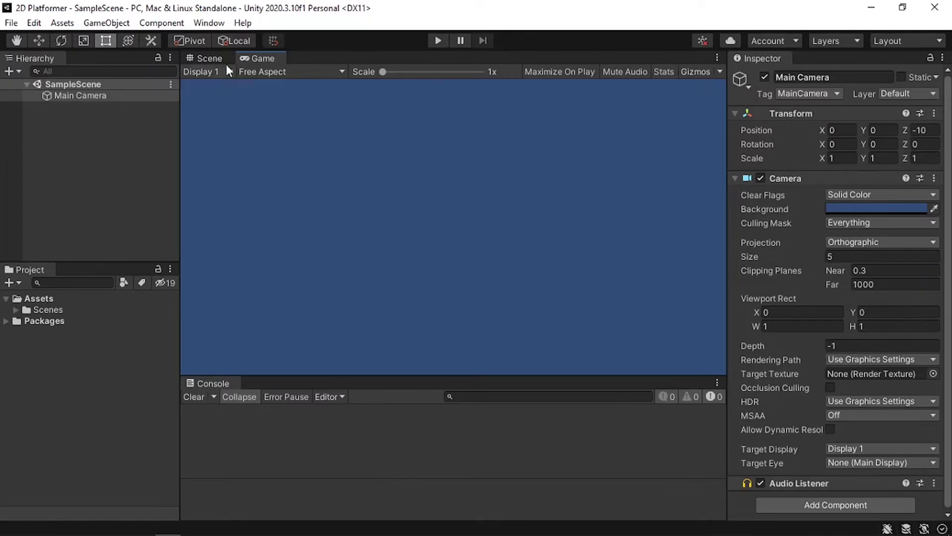
click(209, 25)
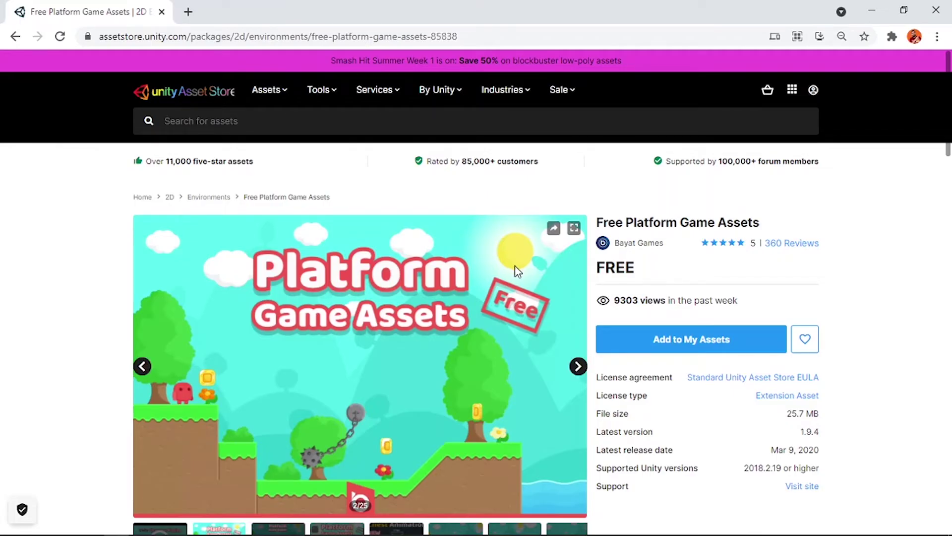
Step: Add Free Platform Game Assets to My Assets, sign in with the Unity ID, and open it in Unity
drag(457, 36, 38, 96)
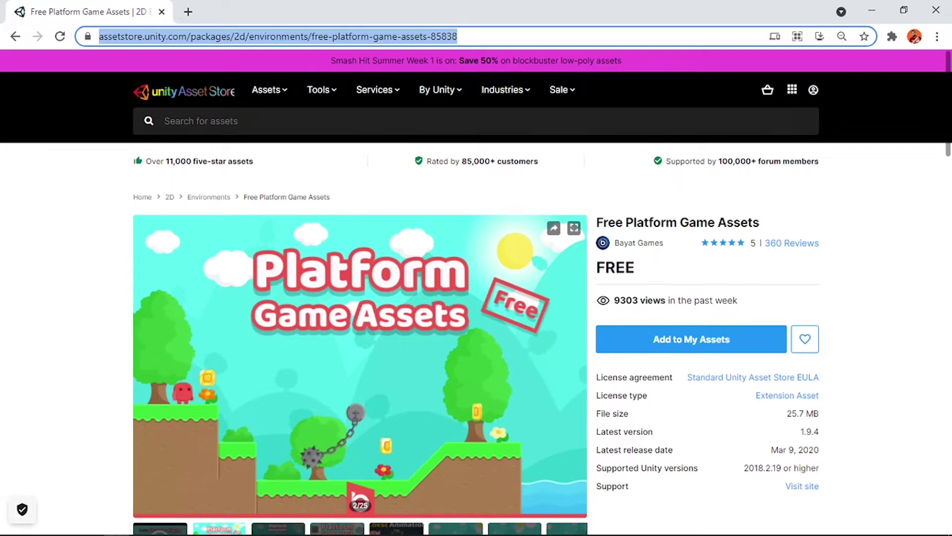
click(475, 37)
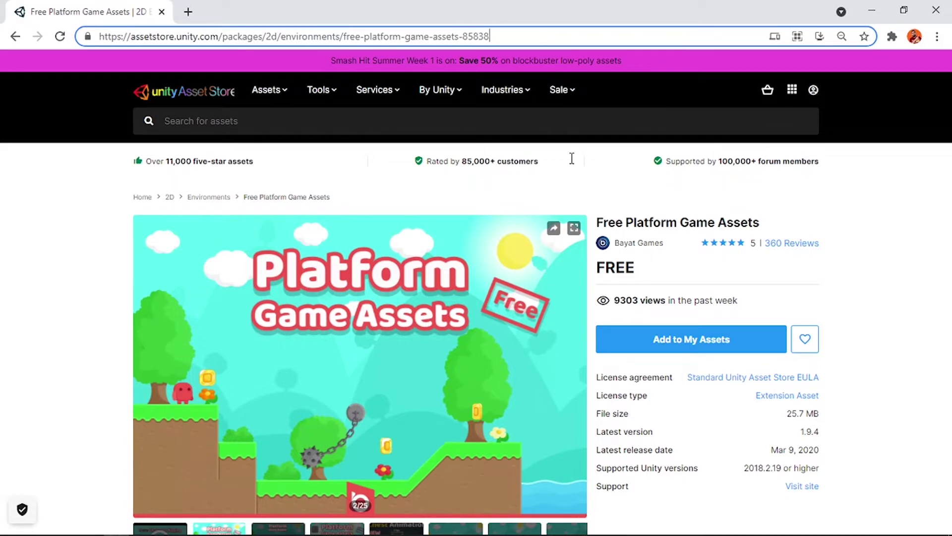
click(708, 355)
click(708, 355)
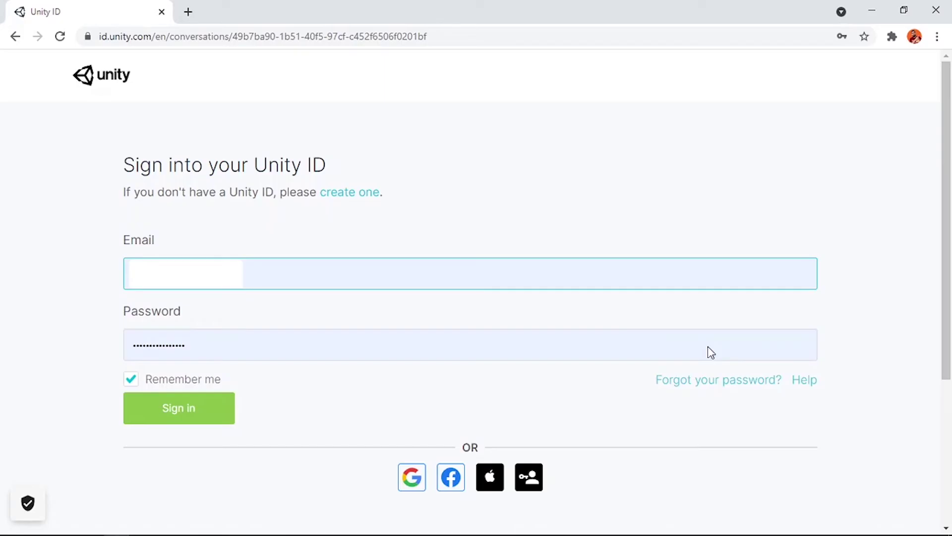
click(198, 422)
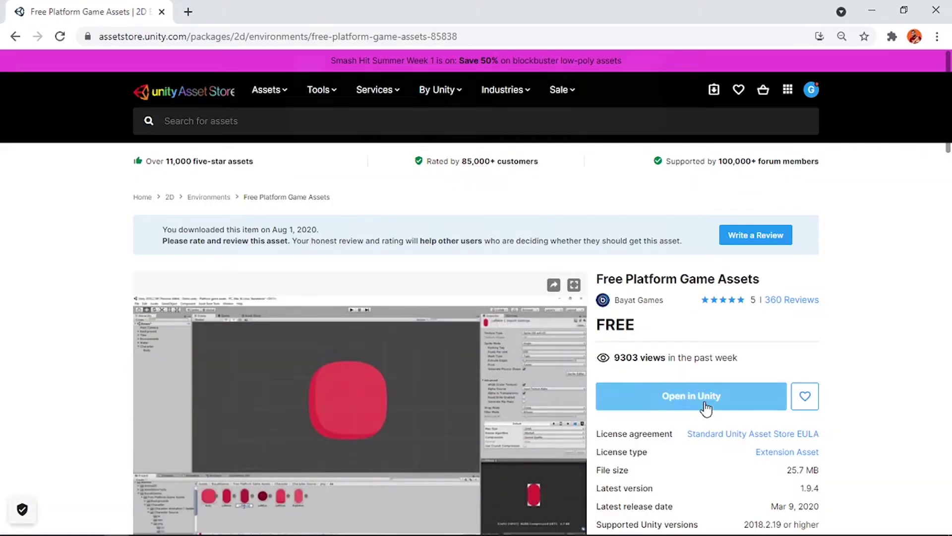
click(706, 407)
click(549, 155)
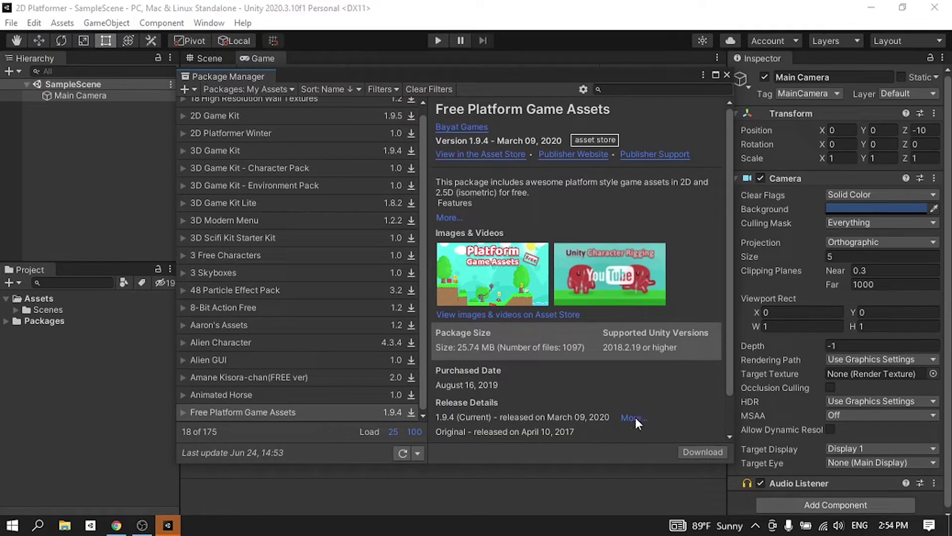
Step: Download Free Platform Game Assets in the Package Manager and import all its items
click(704, 452)
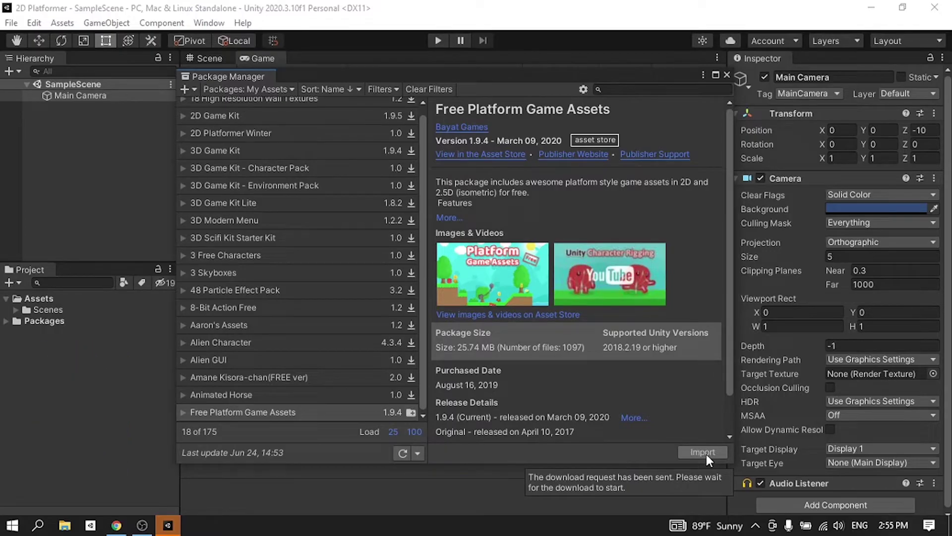
click(705, 452)
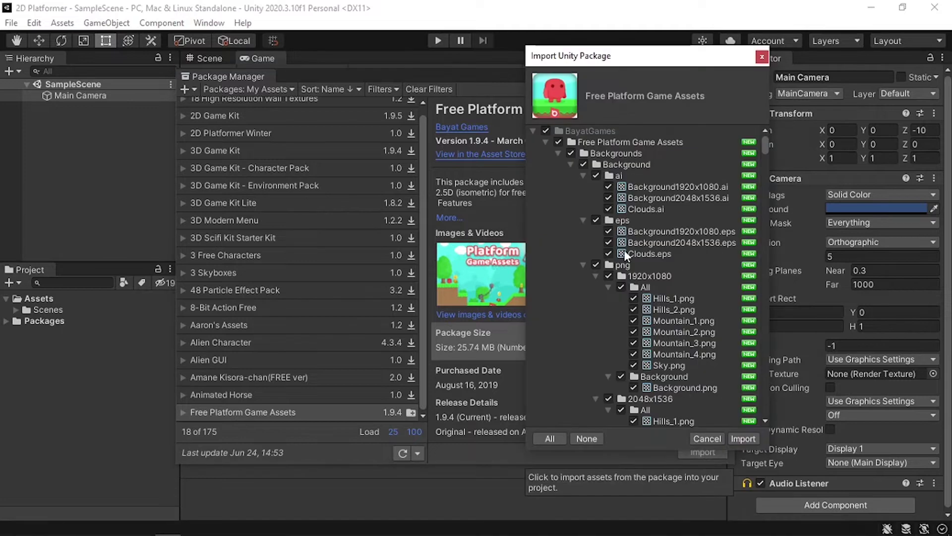
scroll(638, 256, down, 3)
scroll(638, 257, down, 5)
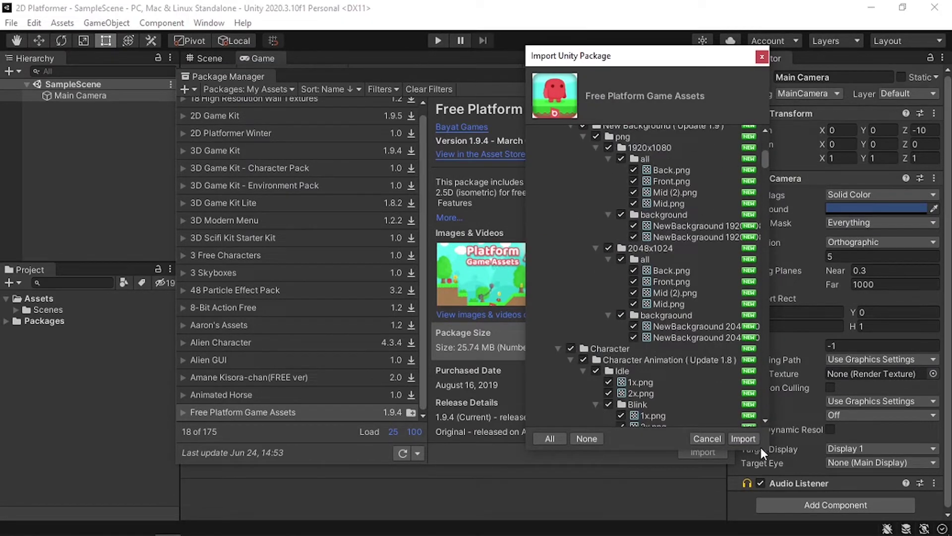
click(743, 439)
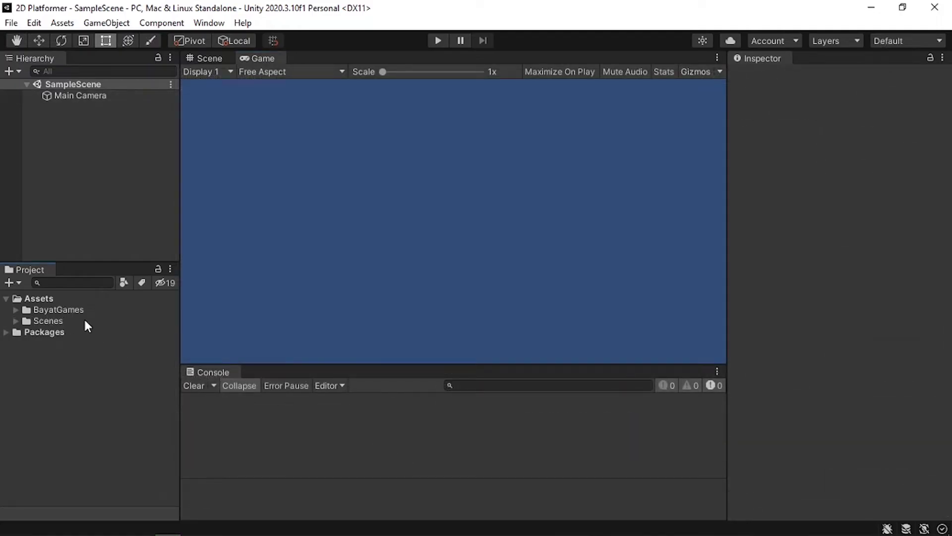
Step: Expand BayatGames > Free Platform Game Assets and browse Backgrounds, Character, Coin Animation, Enemies and Tiles folders
click(16, 309)
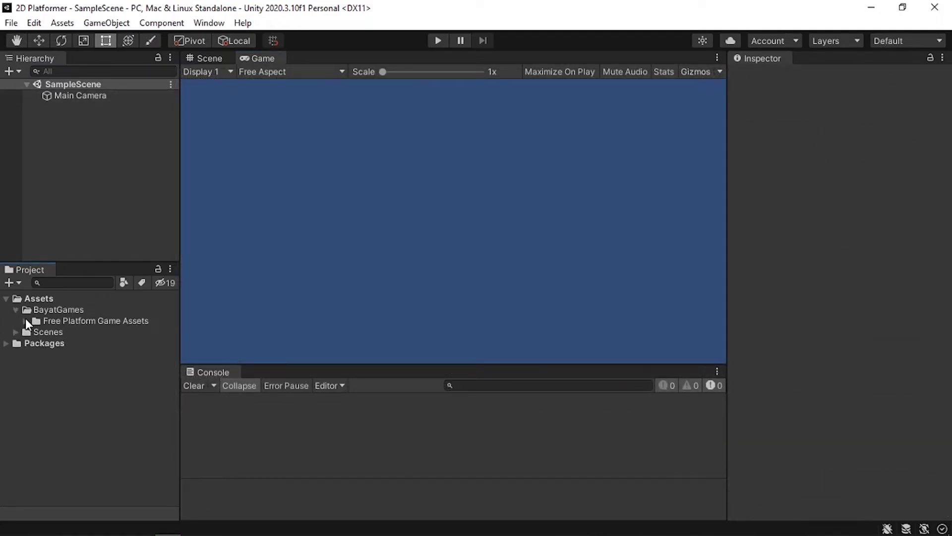
click(26, 321)
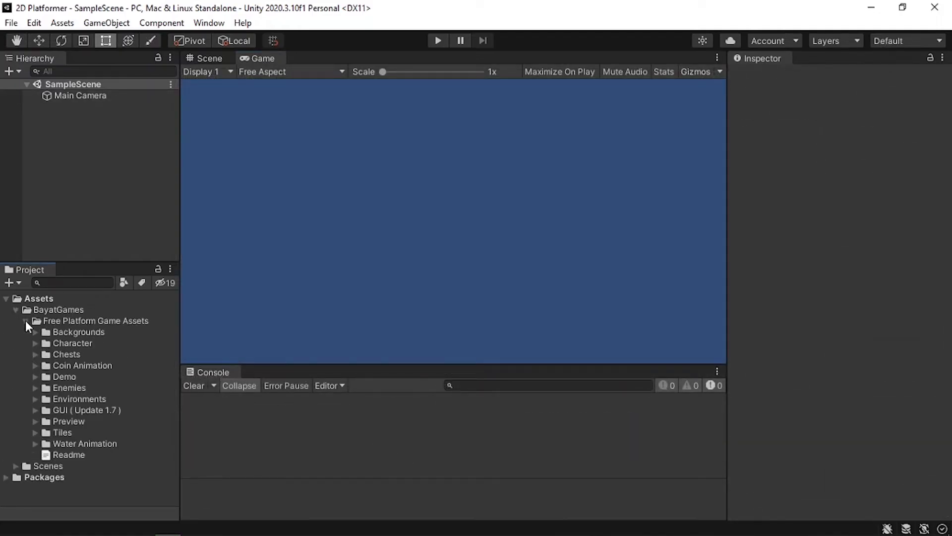
click(92, 332)
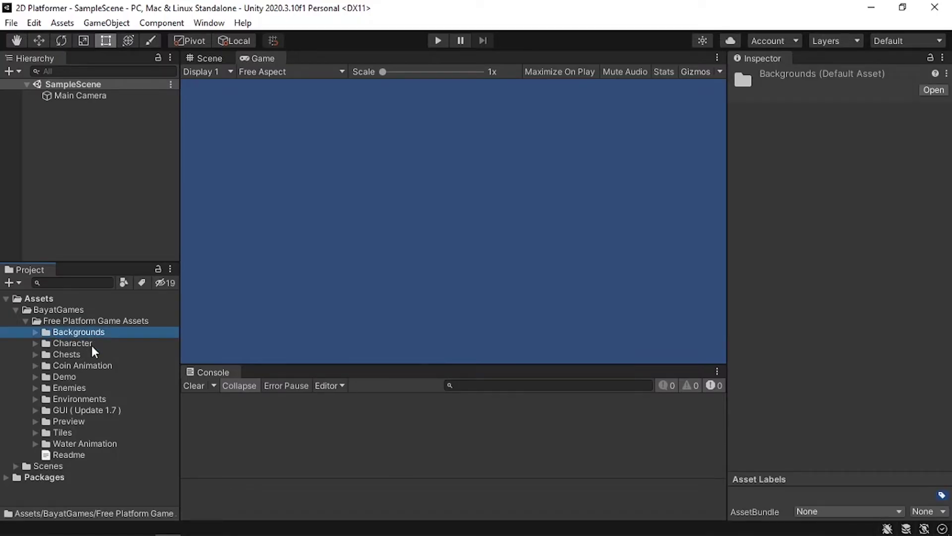
click(92, 346)
click(94, 365)
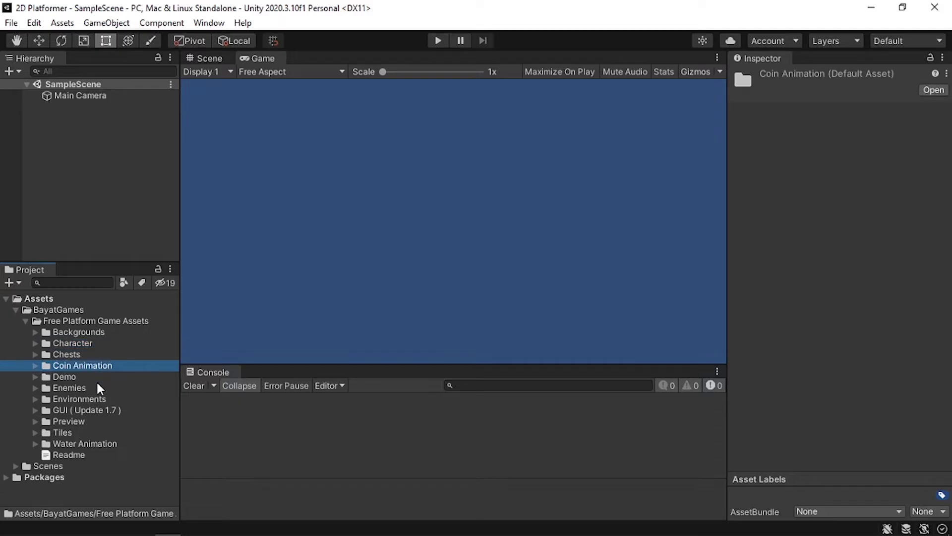
click(96, 387)
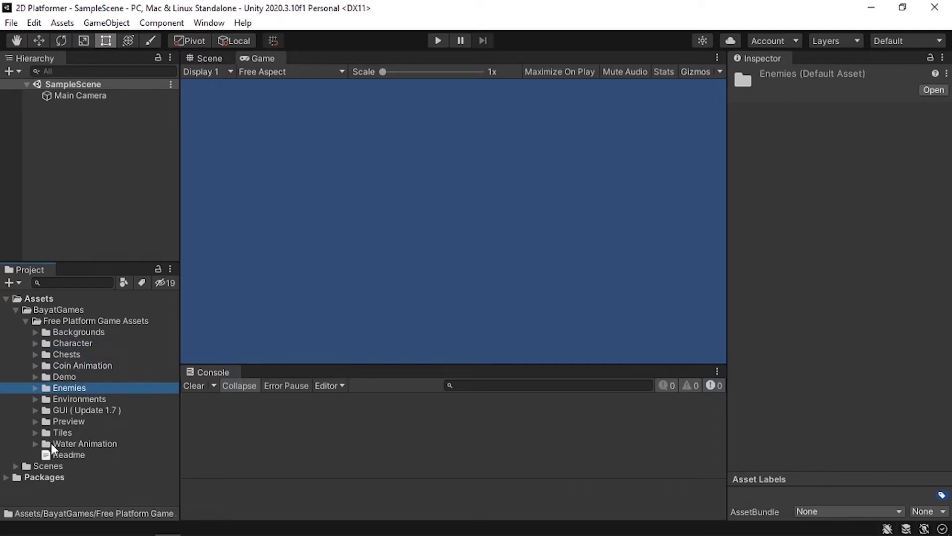
click(35, 433)
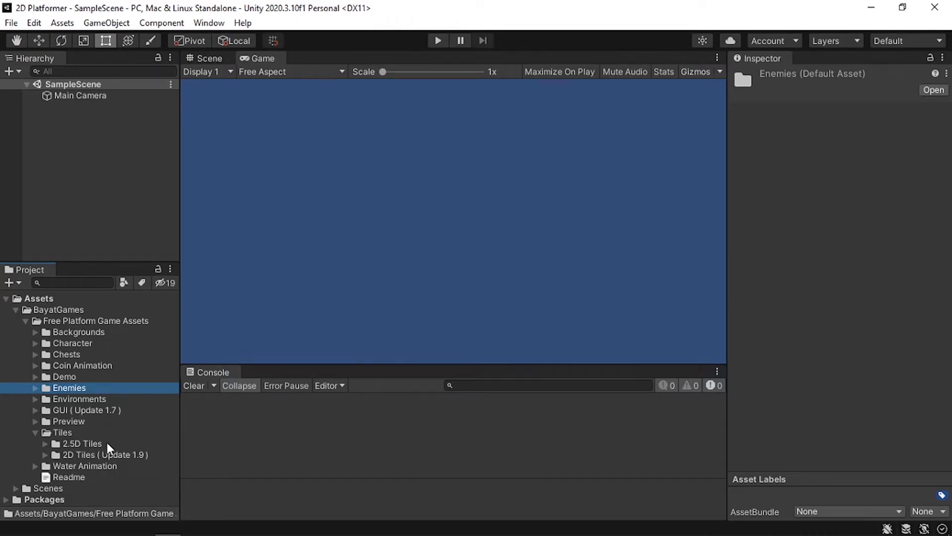
click(80, 443)
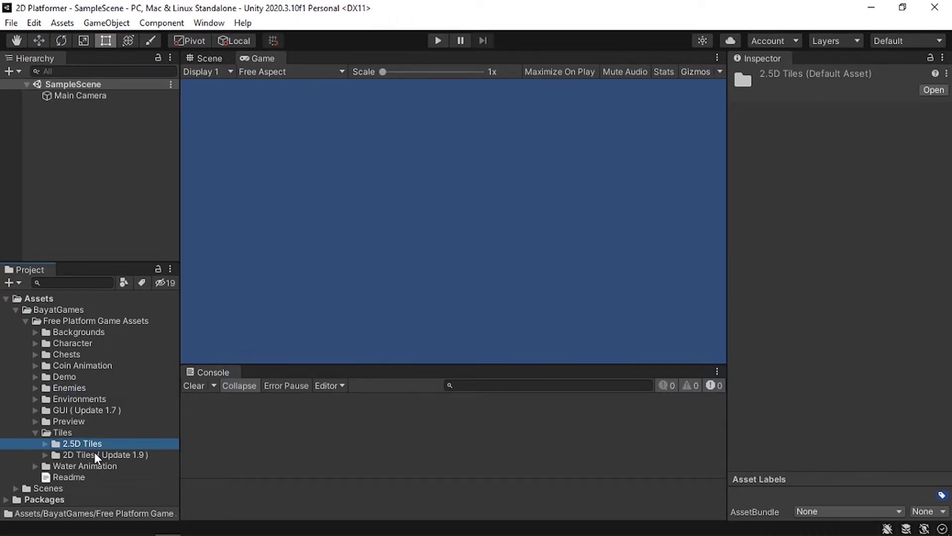
click(95, 455)
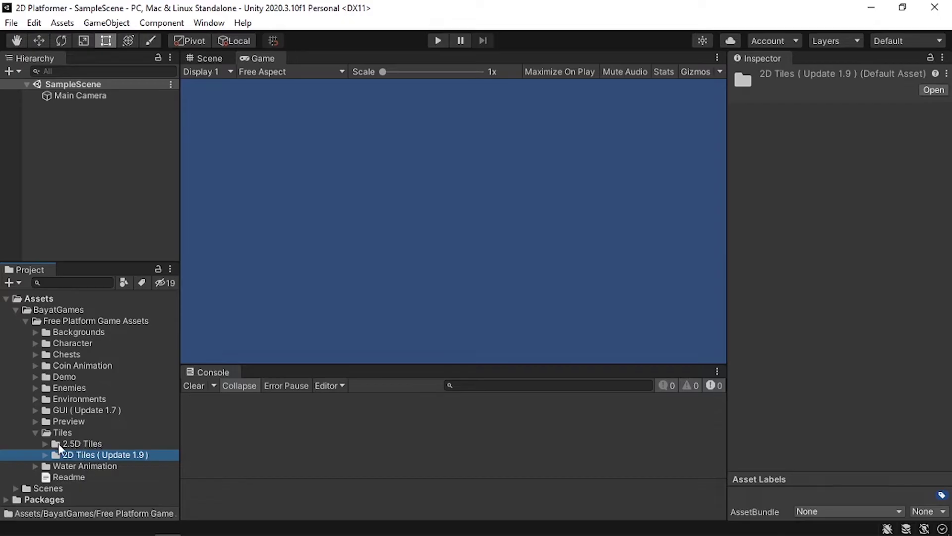
Step: Expand 2.5D Tiles > Spring > png down to the 256x256 tile sprites
click(45, 444)
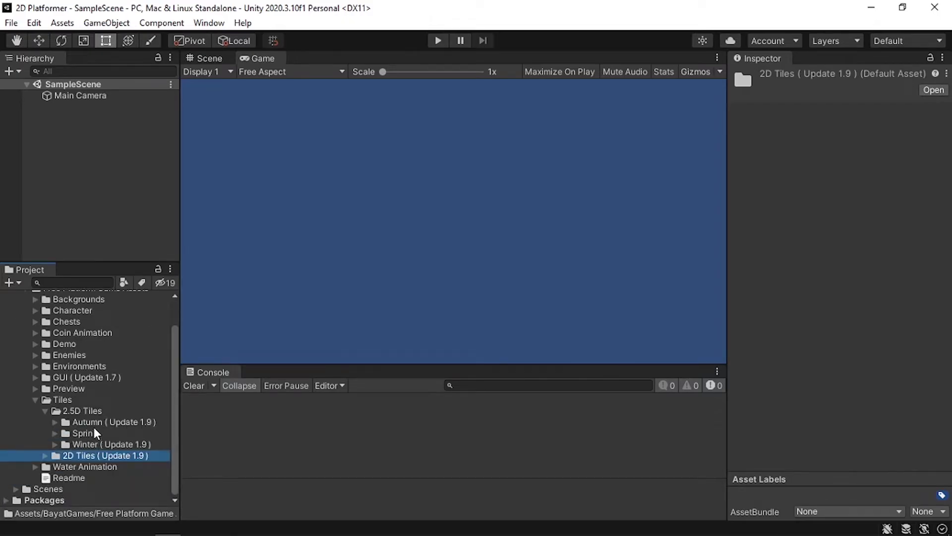
click(75, 410)
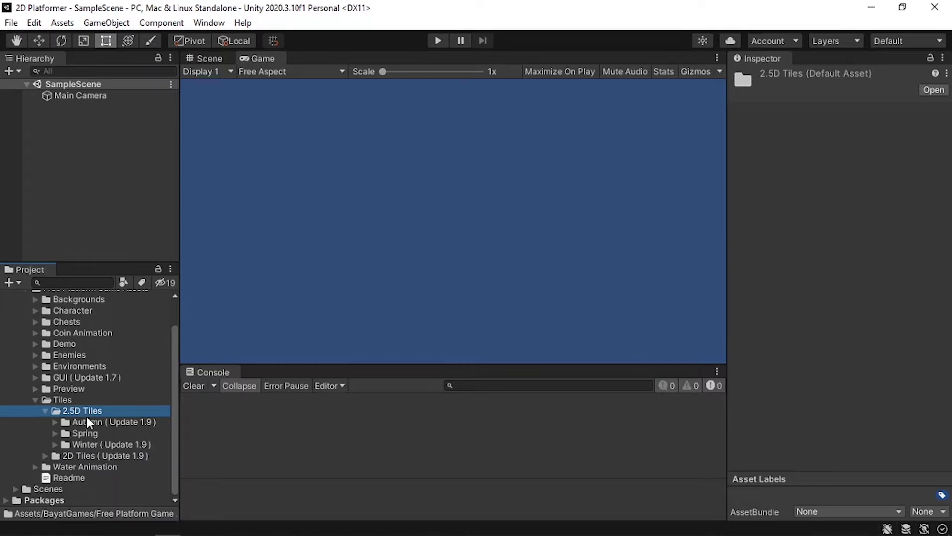
click(55, 433)
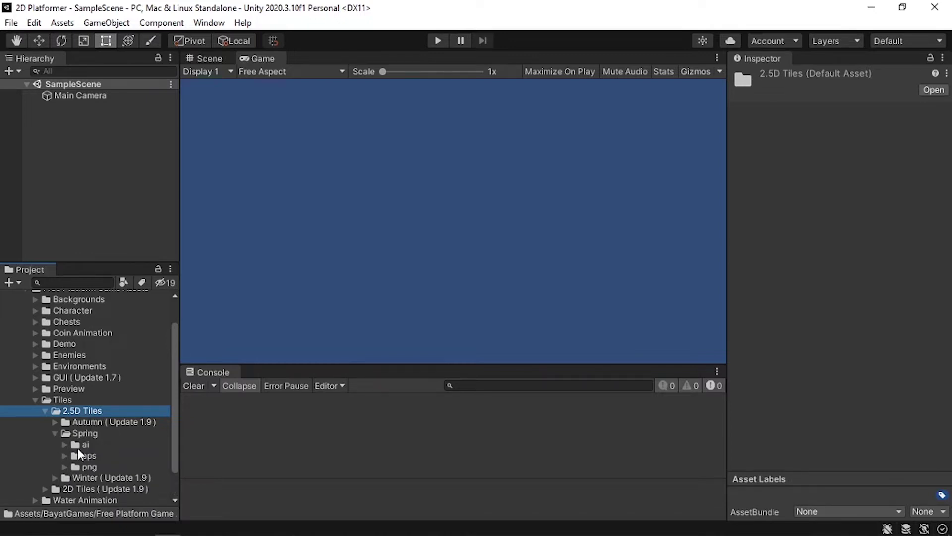
scroll(79, 446, down, 3)
click(65, 433)
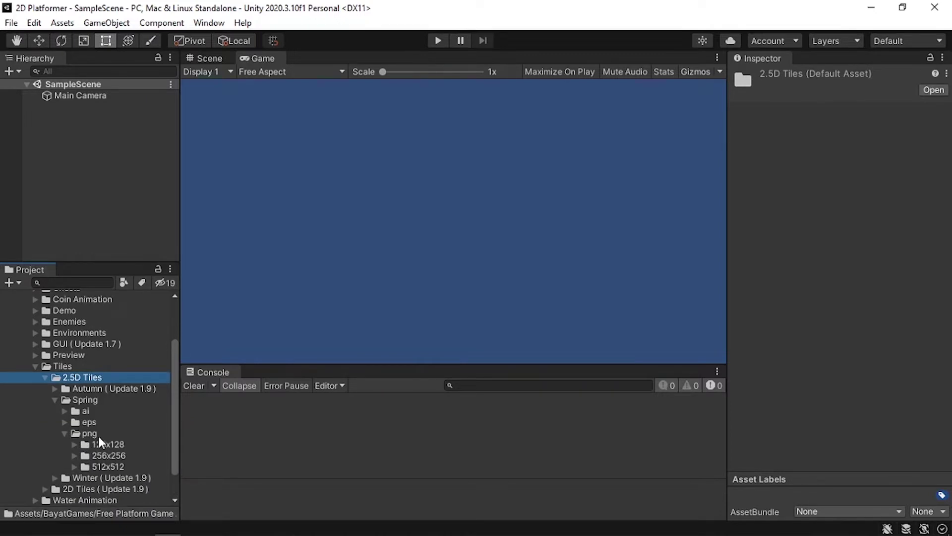
scroll(88, 455, down, 3)
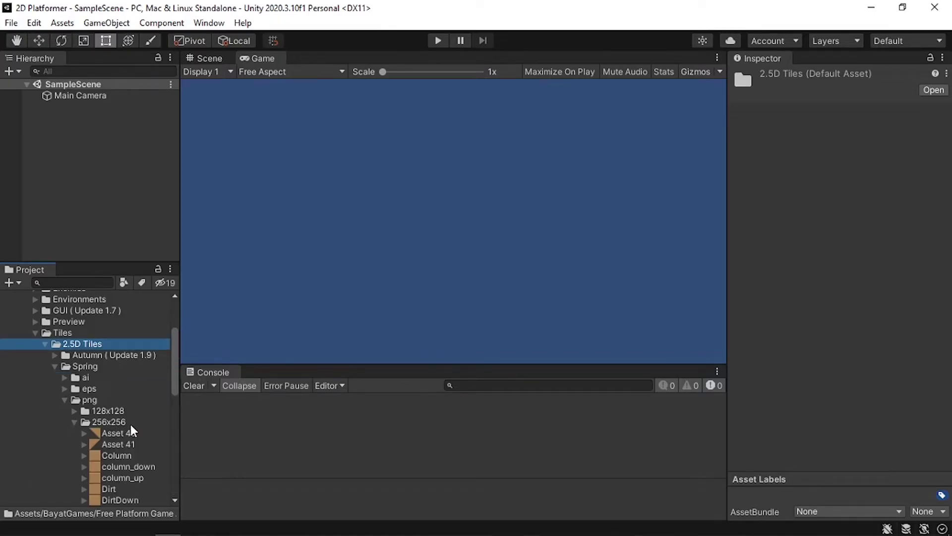
scroll(117, 441, down, 3)
scroll(144, 378, up, 2)
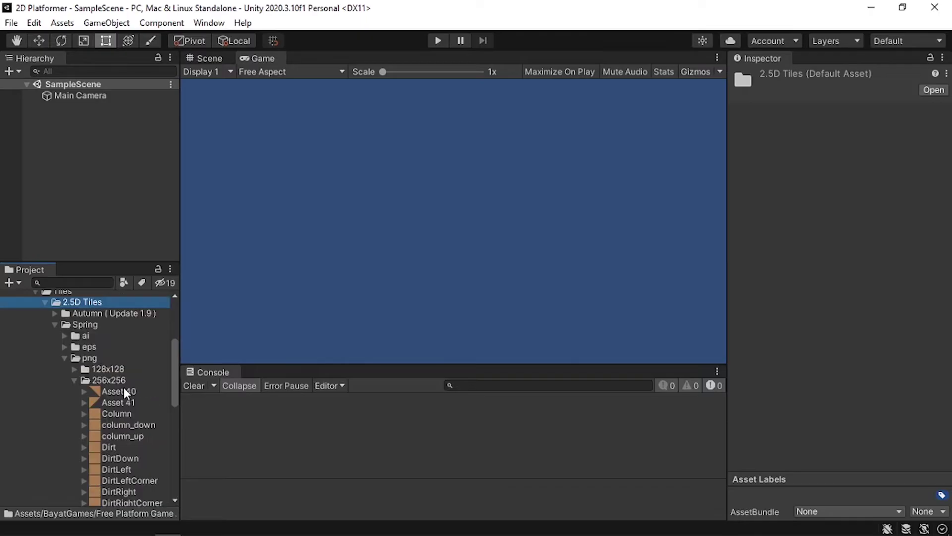
Step: Inspect the Asset 40 and Grass tile textures, then switch to the Scene view
click(123, 390)
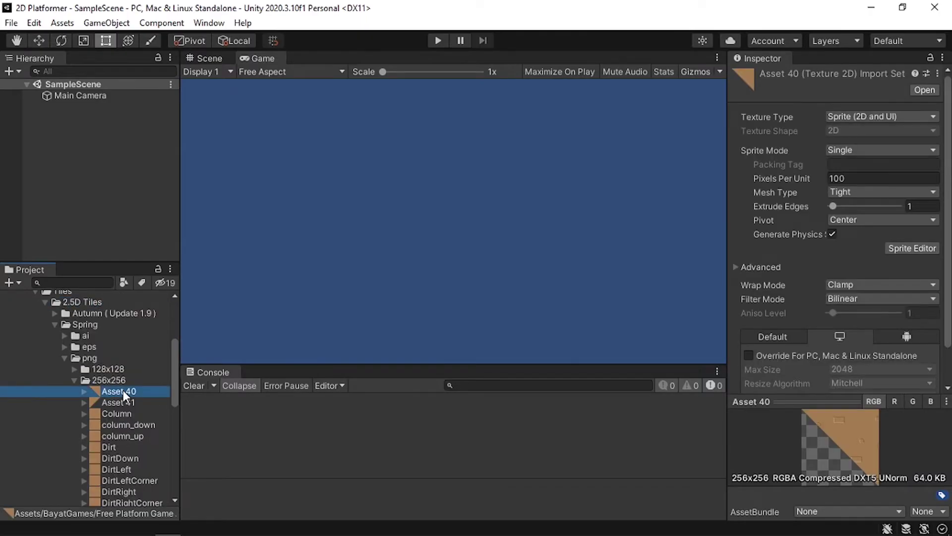
scroll(130, 436, down, 5)
click(135, 349)
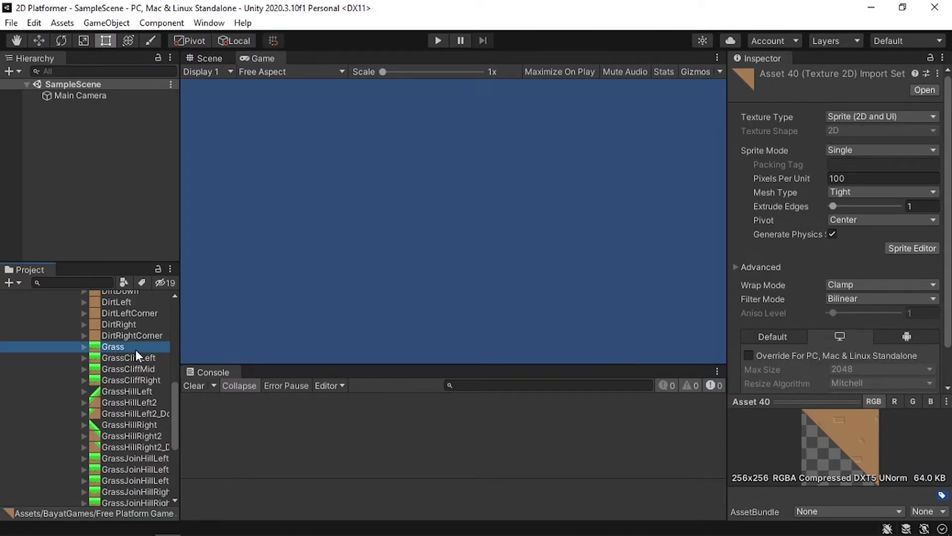
scroll(142, 382, down, 5)
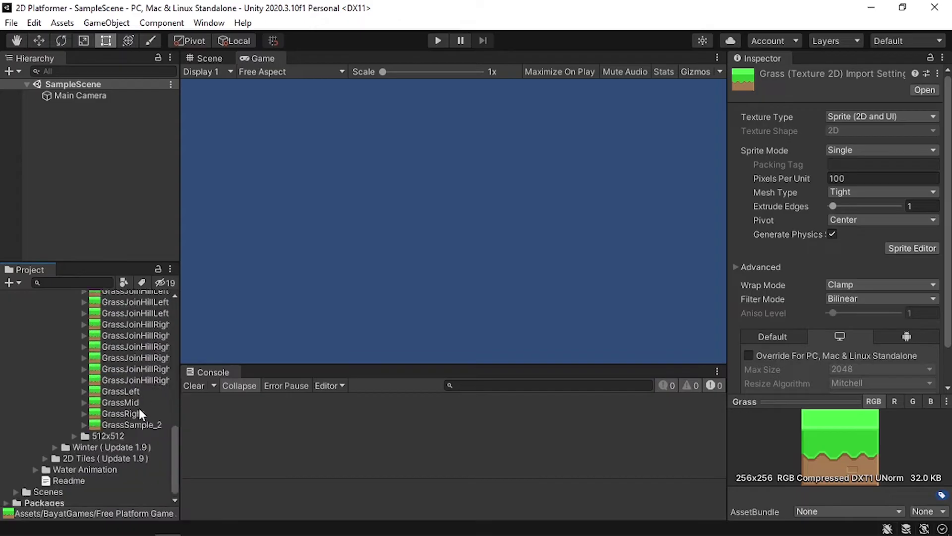
scroll(139, 409, up, 7)
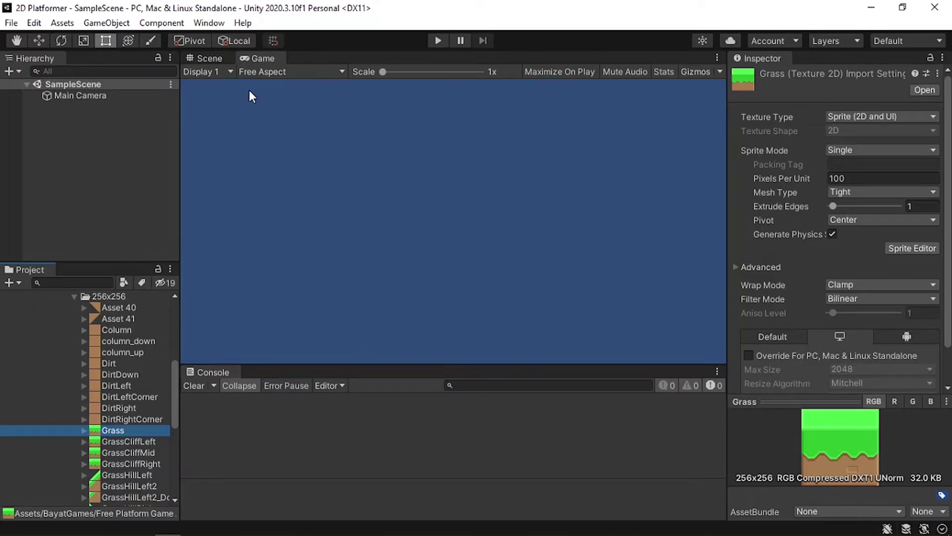
click(216, 57)
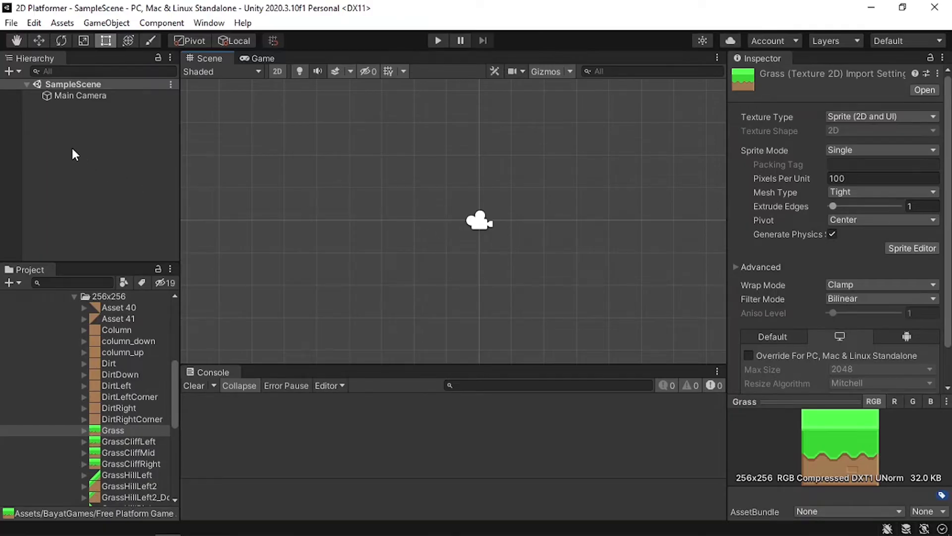
Step: Add a 2D Object > Tilemap > Rectangular under a new Grid and rename it GrassTilemap
right_click(58, 137)
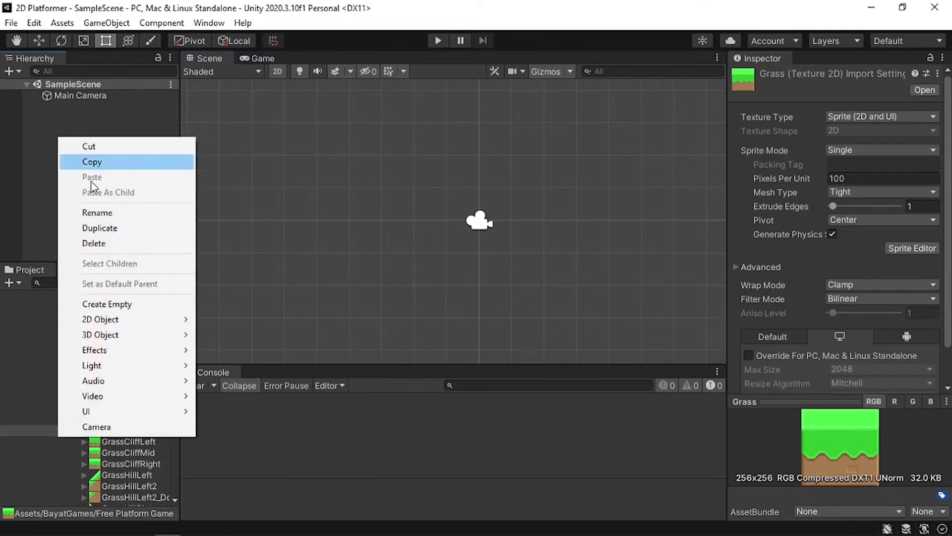
mouse_move(133, 322)
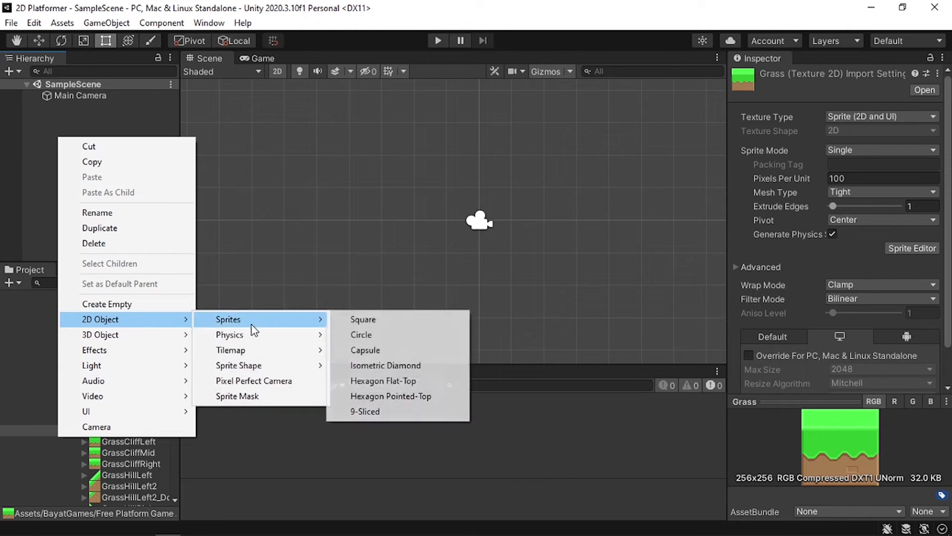
mouse_move(269, 354)
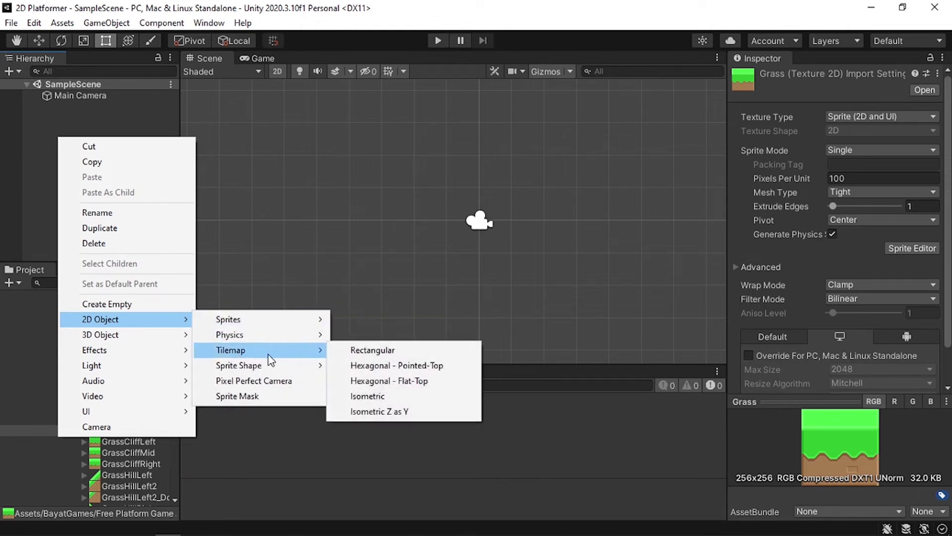
click(395, 351)
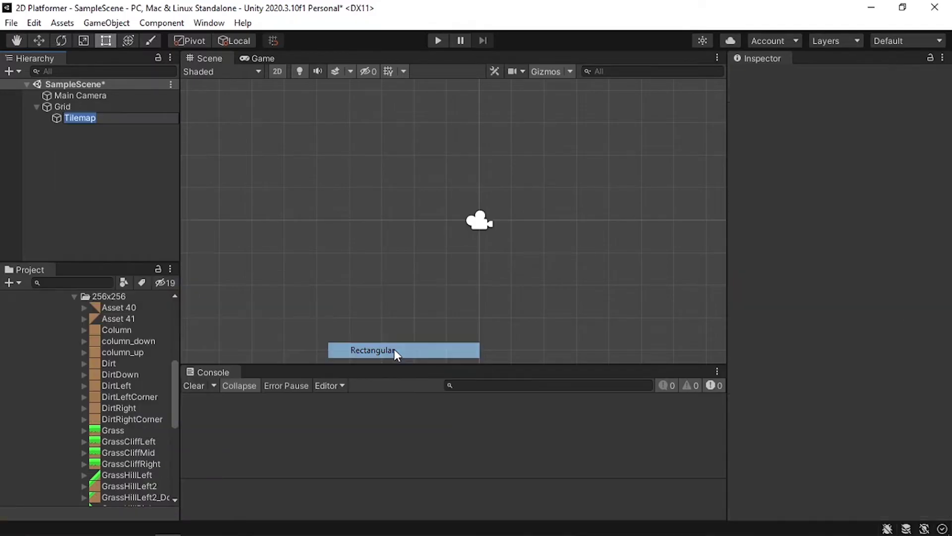
key(Home)
text(Grass)
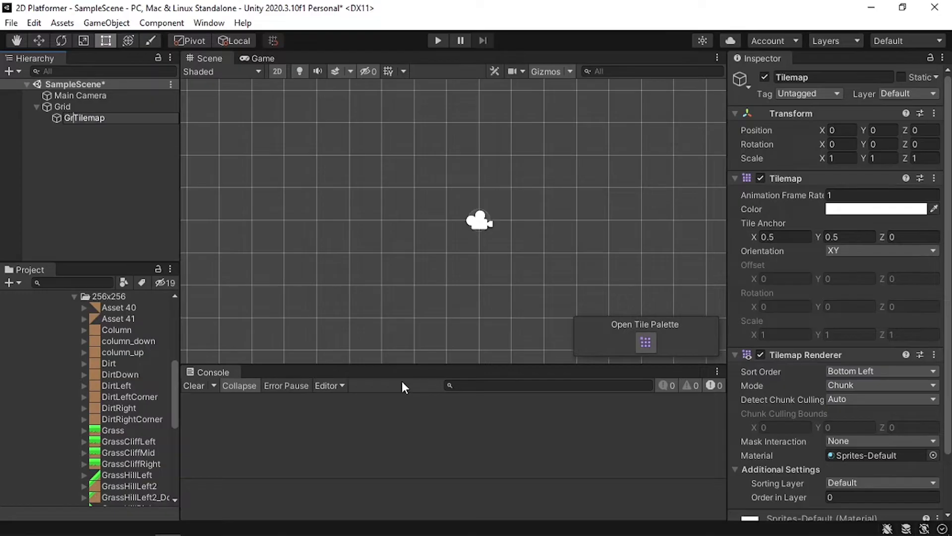
key(Return)
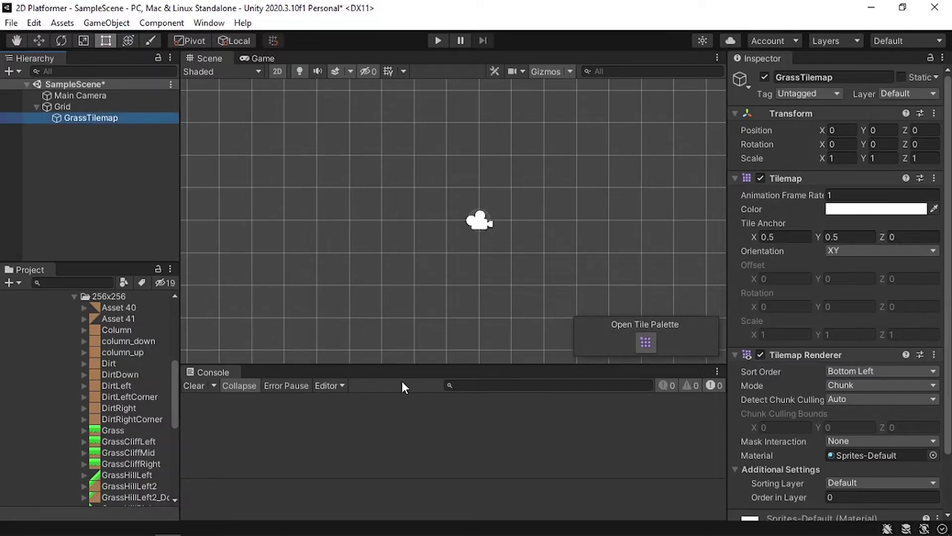
scroll(474, 262, down, 2)
Step: Centre the camera frame in the Scene, open the Tile Palette beside it, and start a new palette
scroll(535, 261, down, 1)
middle_drag(534, 262, 433, 225)
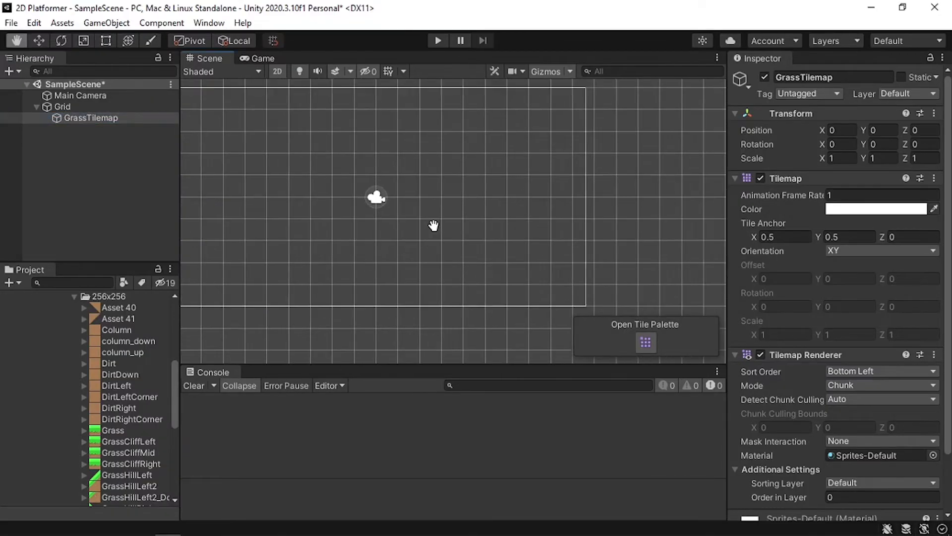
middle_drag(360, 268, 416, 251)
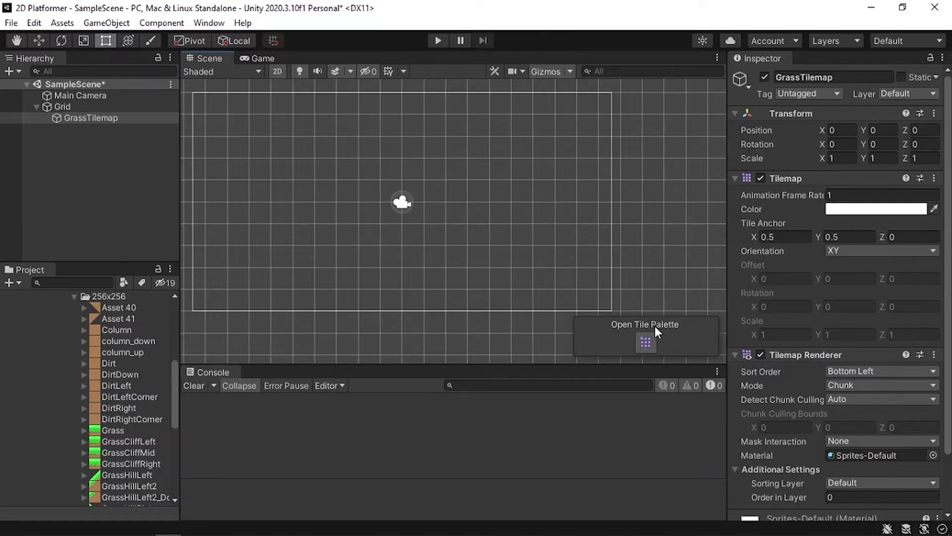
click(646, 342)
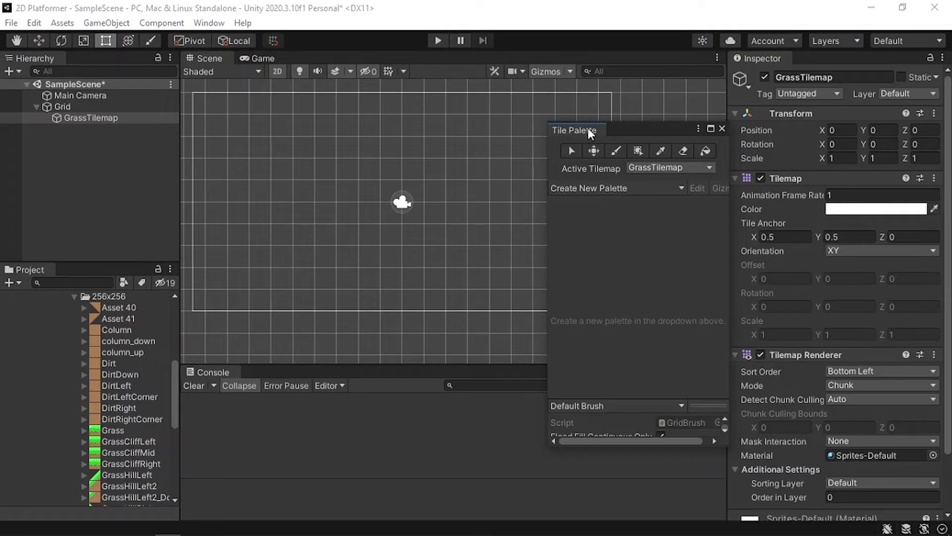
drag(616, 126, 713, 87)
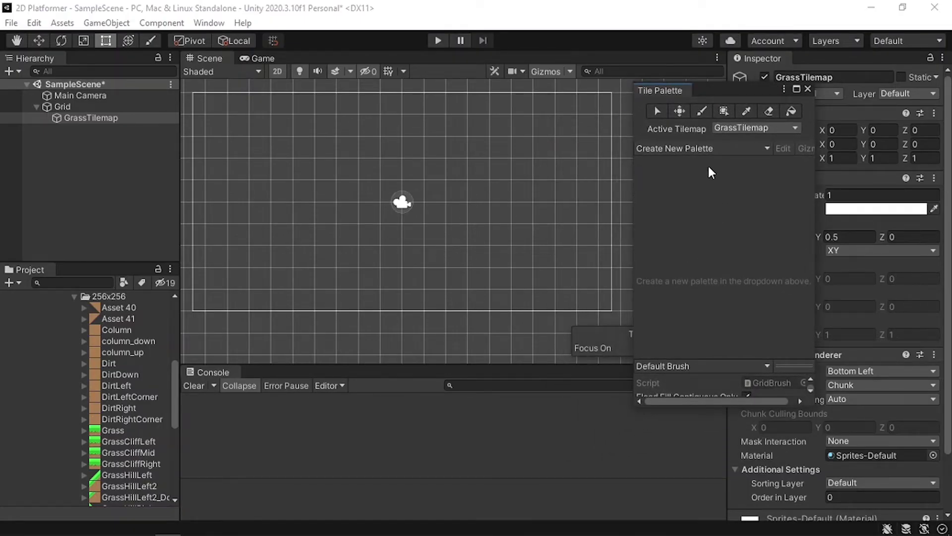
click(694, 148)
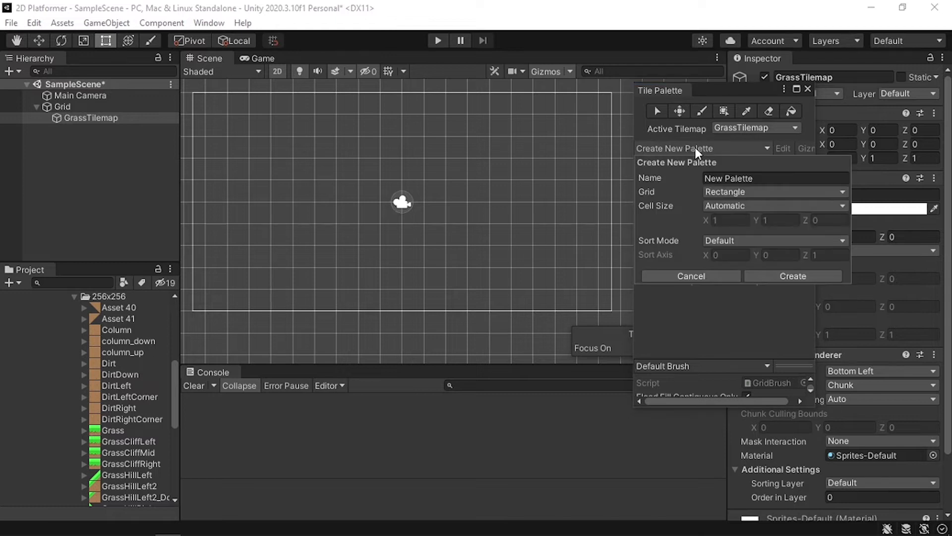
Step: Name the new palette GrassPalette and create it
click(770, 179)
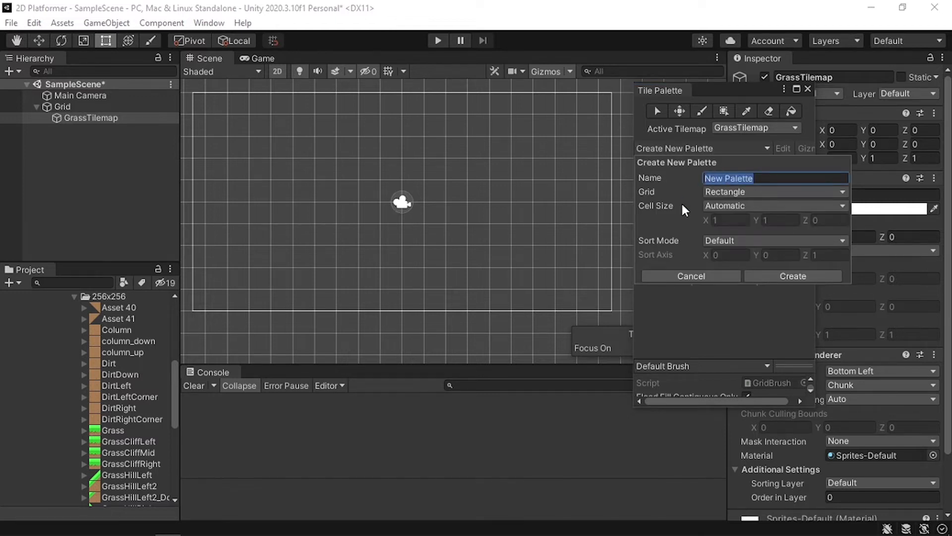
text(Gra)
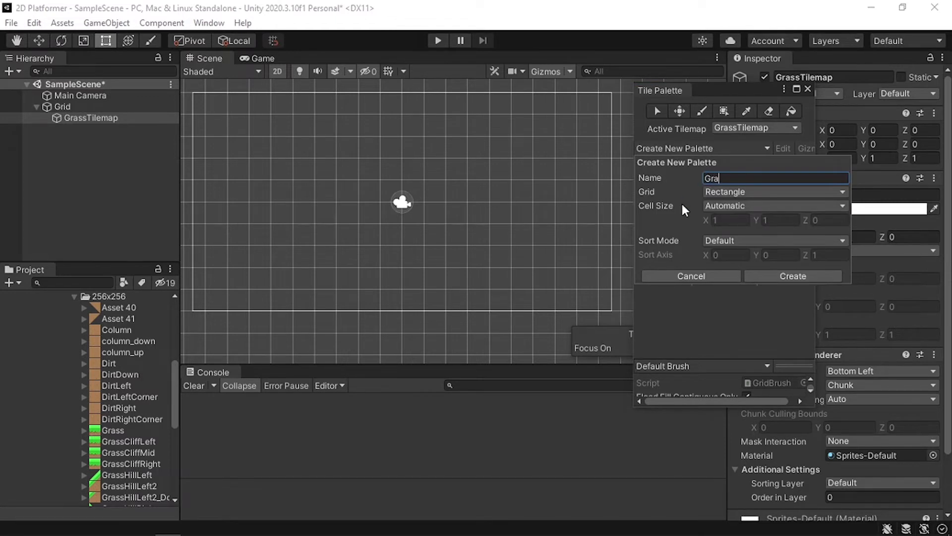
text(ssPalette)
click(790, 275)
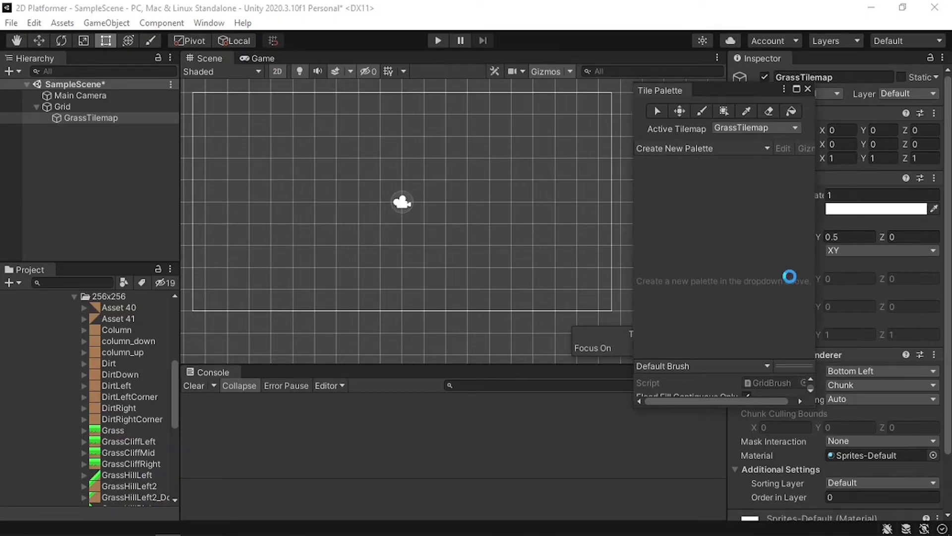
Step: Save GrassPalette into a new Palettes folder under Assets
right_click(186, 189)
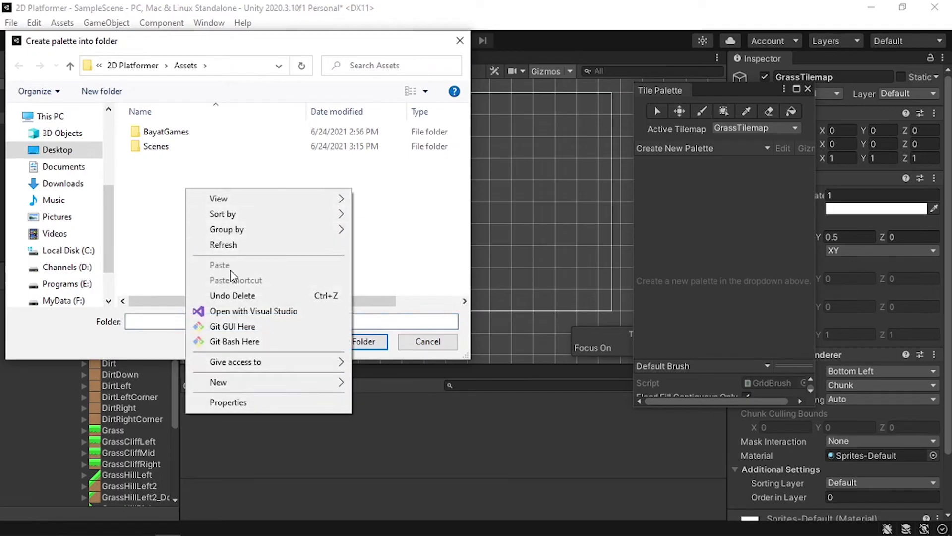
mouse_move(264, 383)
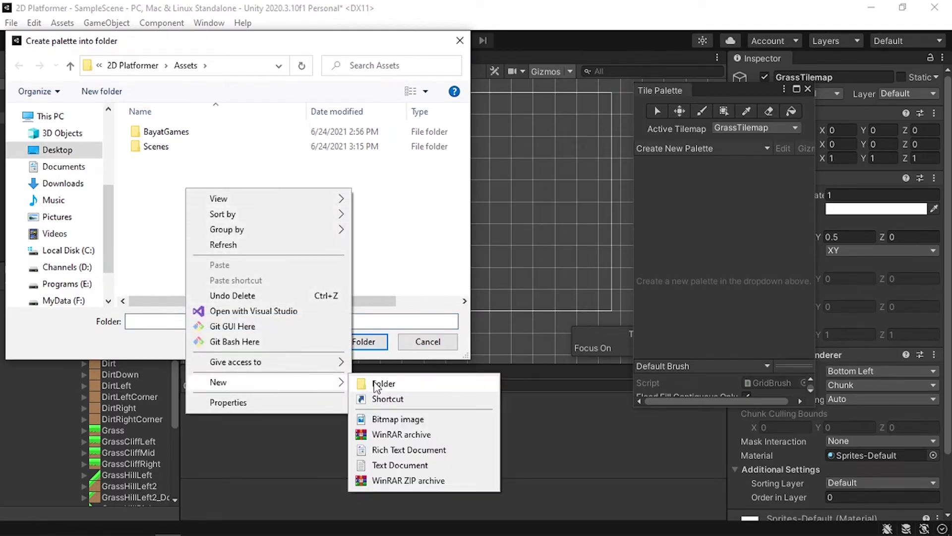
click(377, 384)
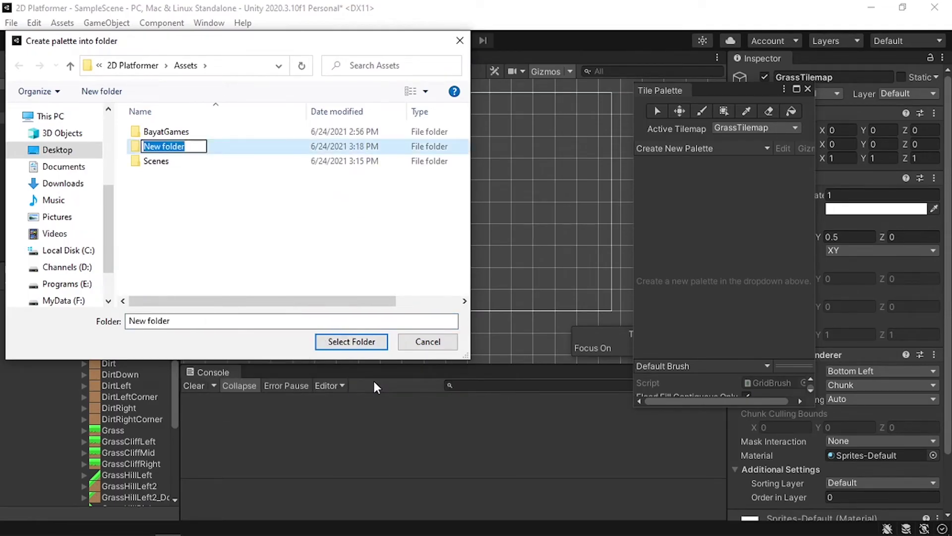
text(Palettes)
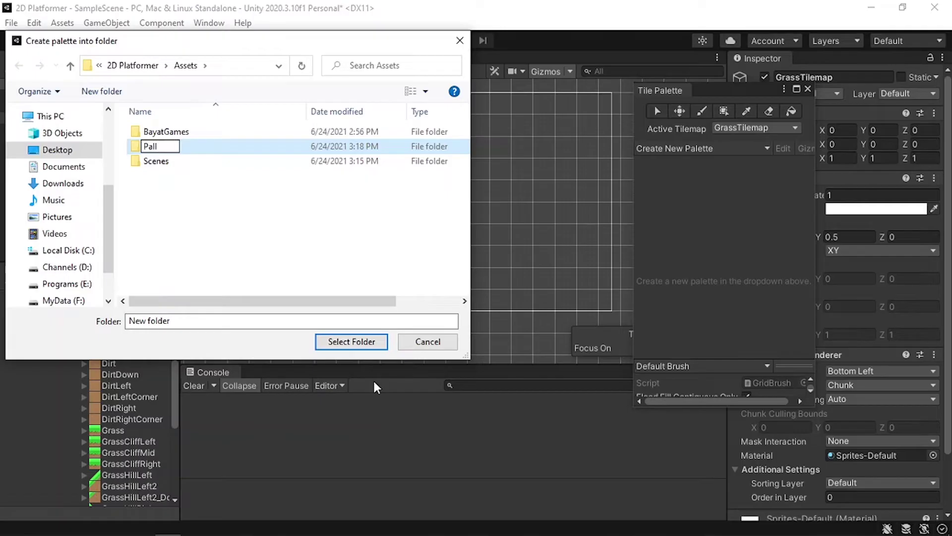
key(Return)
click(352, 343)
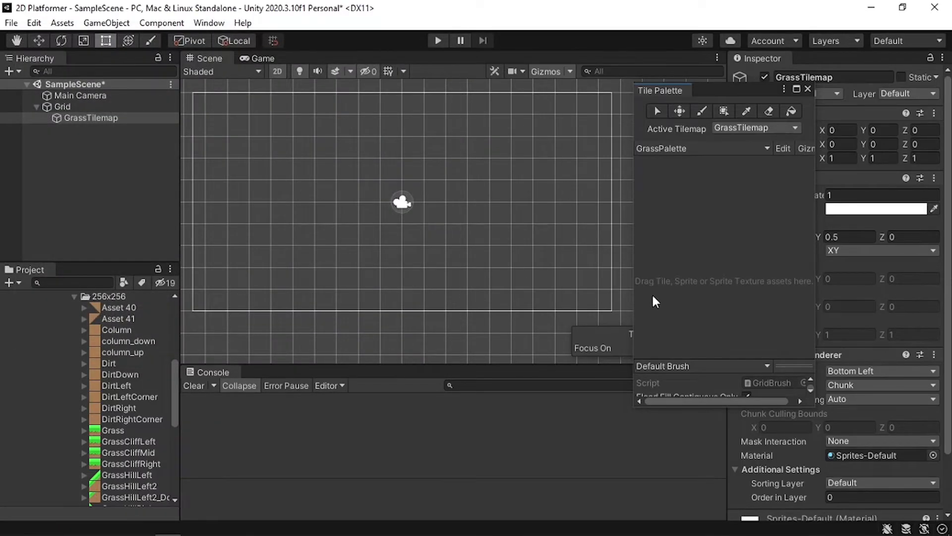
scroll(94, 354, down, 5)
scroll(100, 372, up, 5)
scroll(116, 381, down, 2)
Step: Drag the Dirt through DirtRightCorner textures plus GrassLeft, GrassMid and GrassRight onto the palette
scroll(117, 382, up, 2)
click(115, 363)
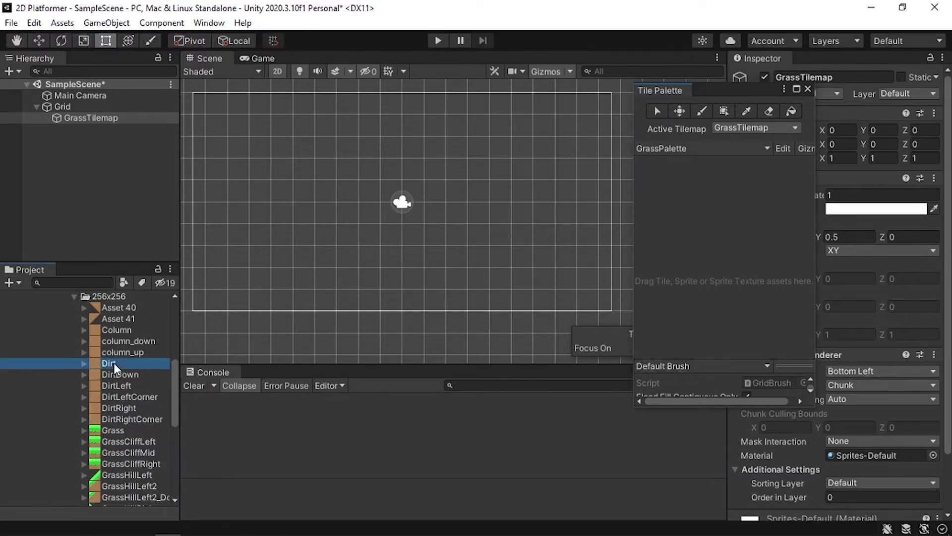
shift+click(128, 422)
scroll(127, 423, down, 5)
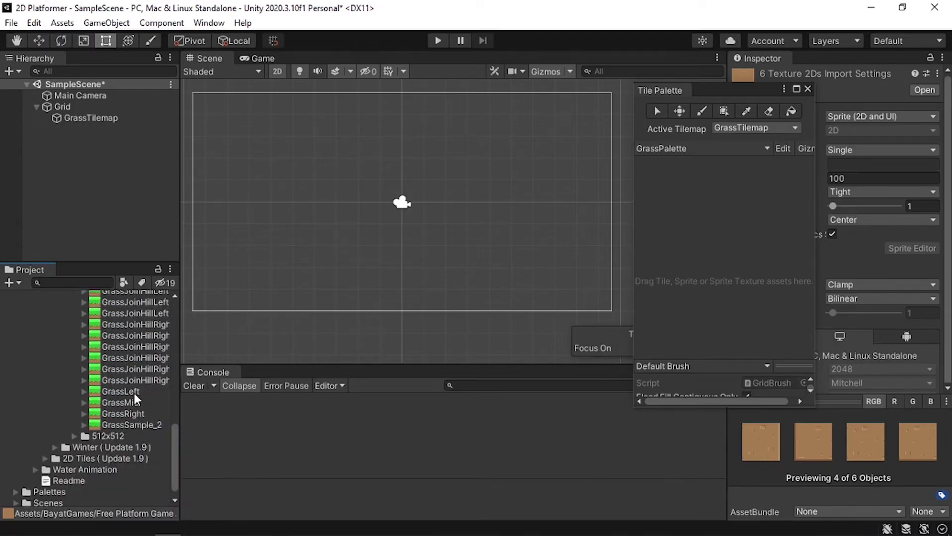
ctrl+click(134, 391)
ctrl+click(137, 403)
ctrl+click(139, 415)
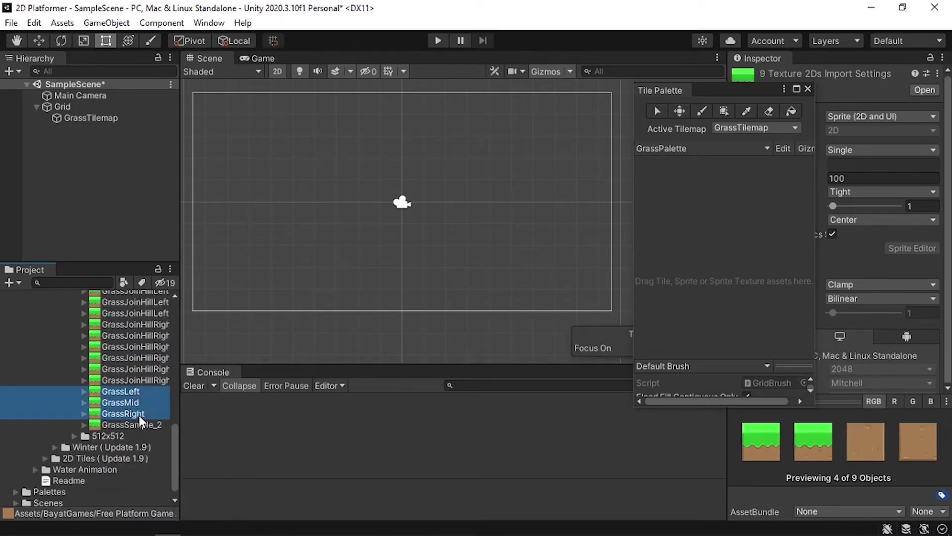
scroll(139, 415, up, 5)
drag(134, 436, 715, 219)
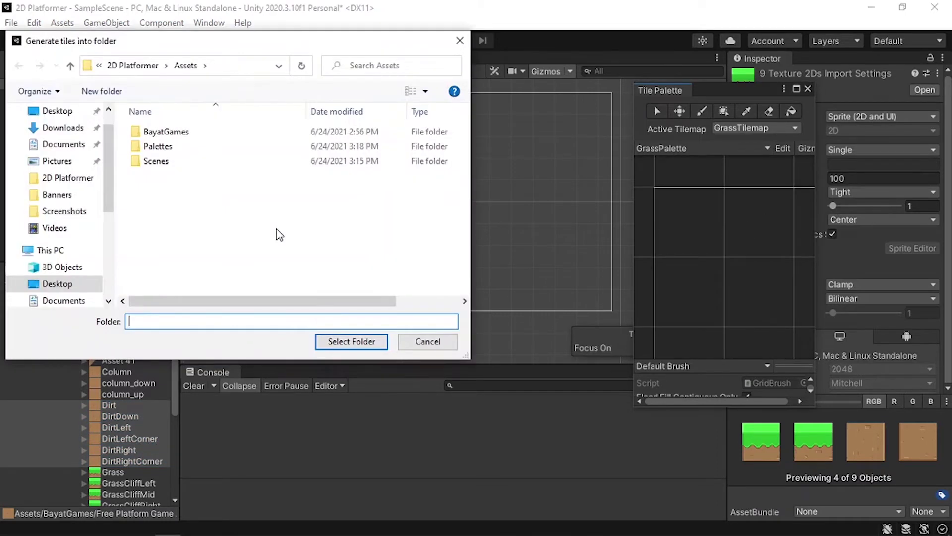
Step: Generate the tile assets into a new Tiles folder under Assets
right_click(157, 200)
mouse_move(286, 397)
click(367, 393)
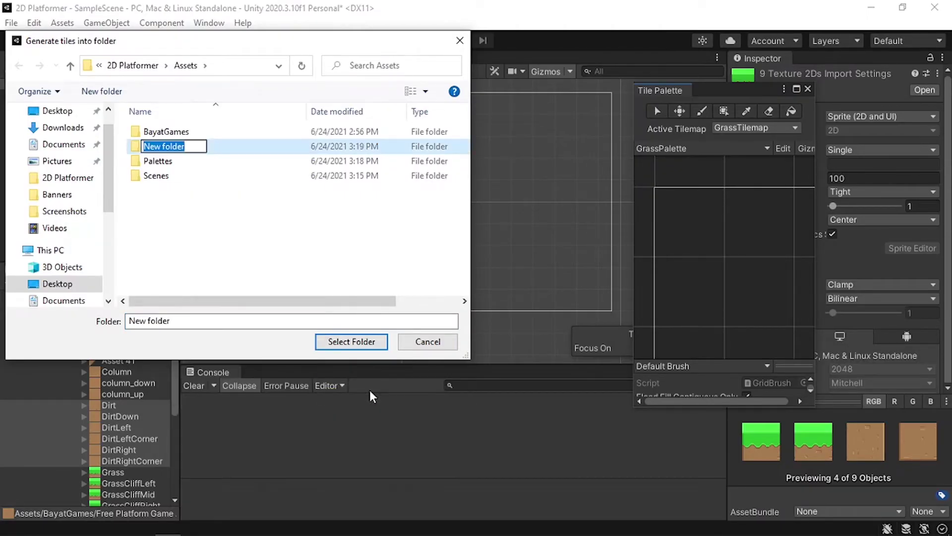
text(Tiles)
key(Return)
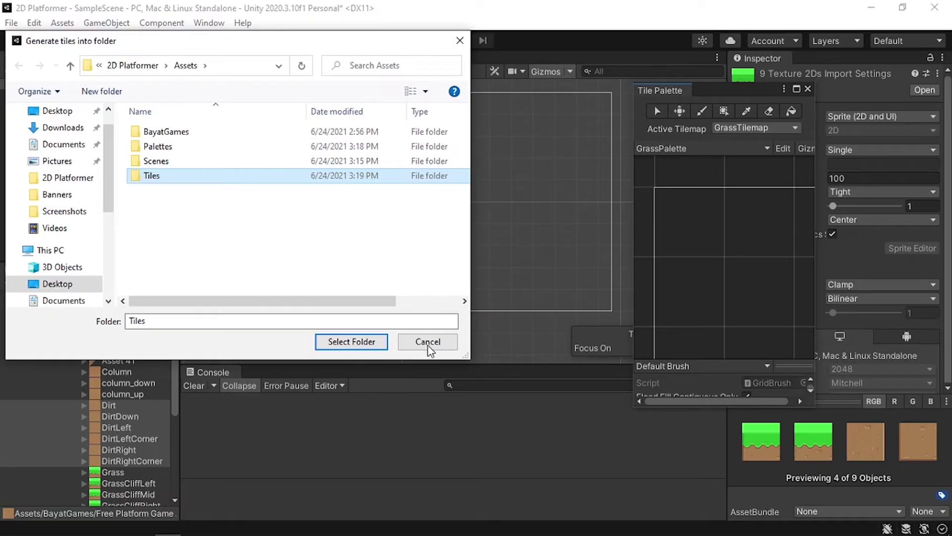
click(366, 346)
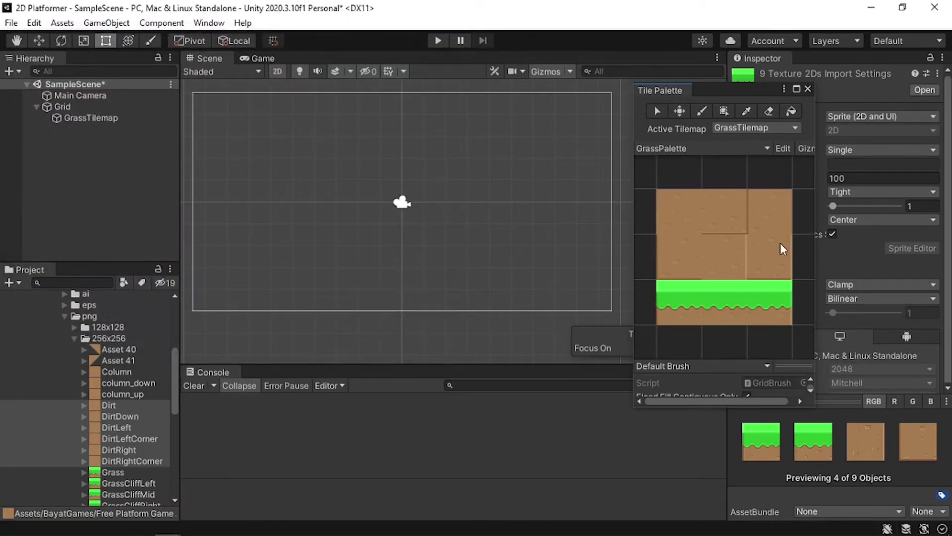
Step: Pick a dirt and a grass tile, then select textures Asset 40 through GrassSample_2
click(734, 261)
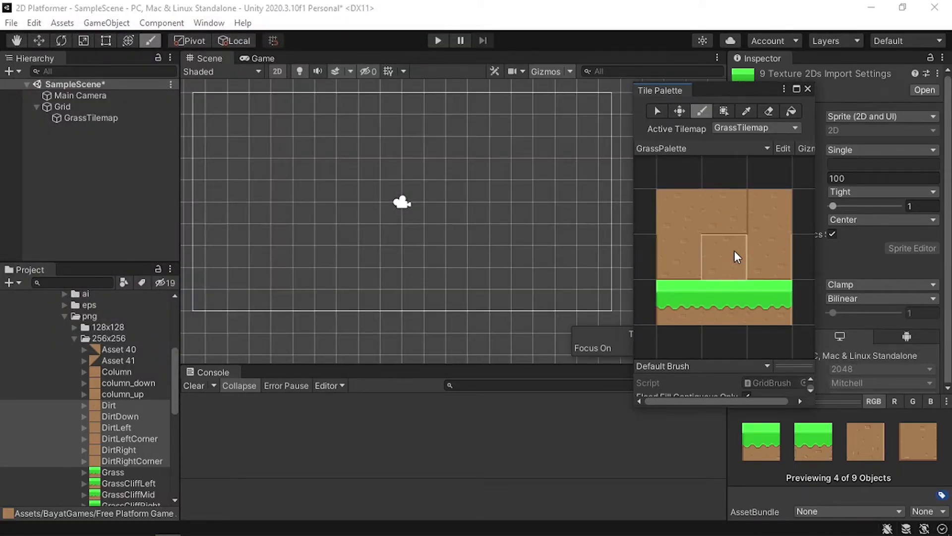
click(718, 305)
scroll(323, 221, up, 1)
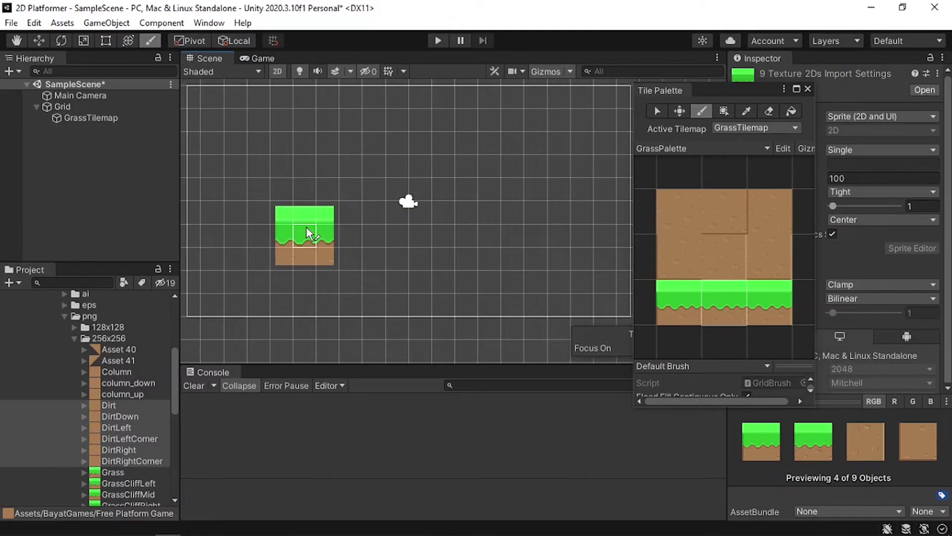
click(127, 353)
scroll(131, 415, down, 8)
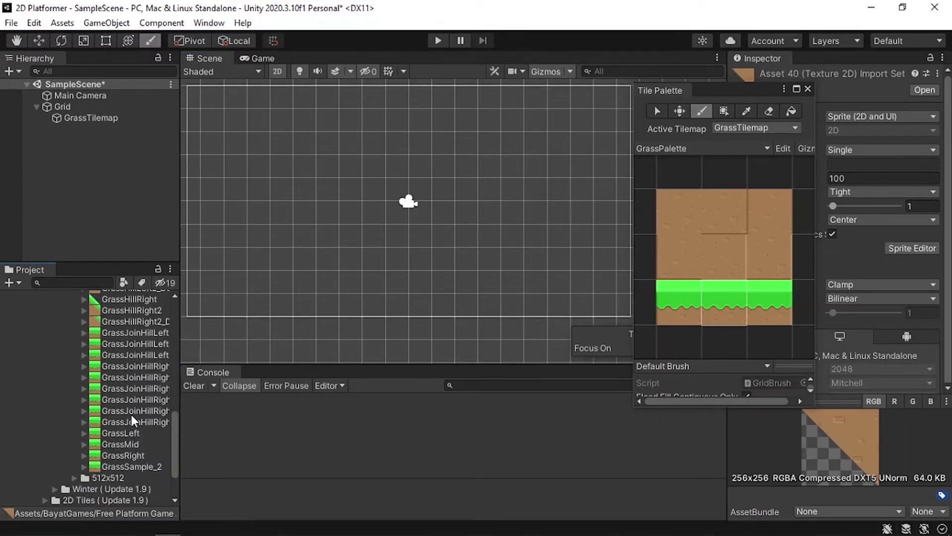
shift+click(135, 468)
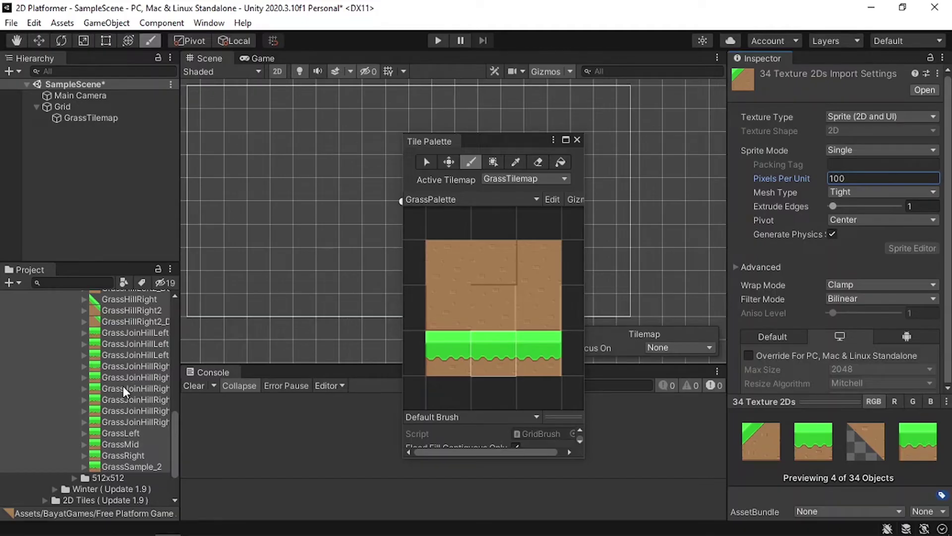
Step: Set Pixels Per Unit to 256 for the 34 platform textures and apply the import settings
click(877, 175)
text(256)
scroll(904, 347, down, 2)
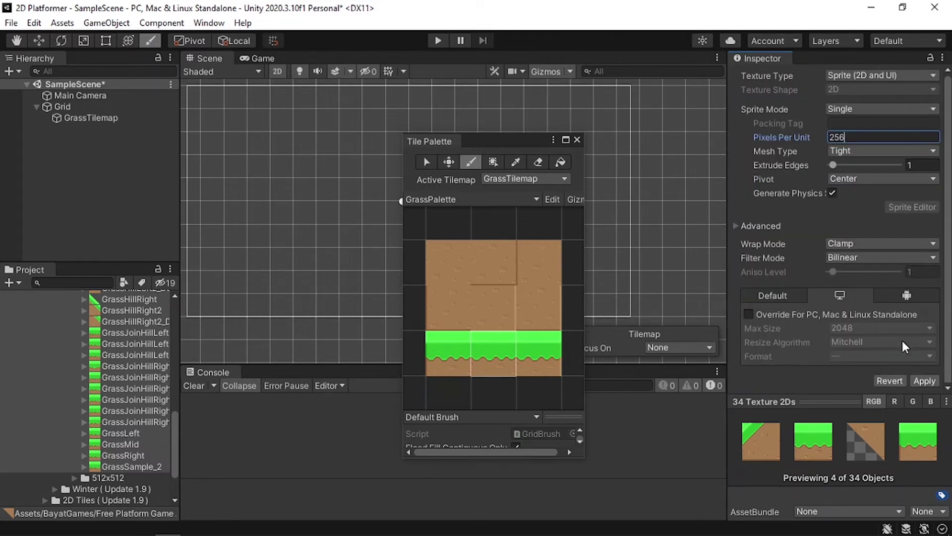
click(923, 380)
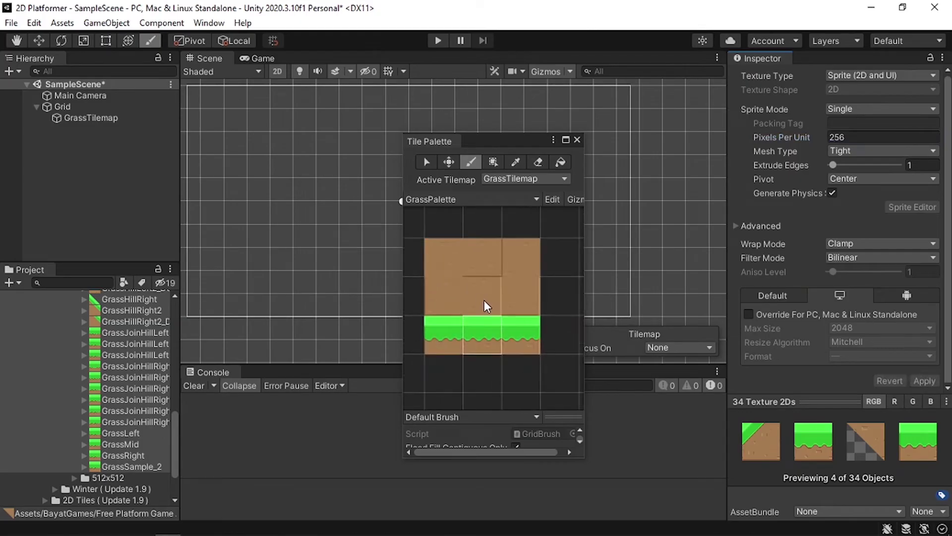
Step: Select the middle dirt tile and turn on Edit mode in the Tile Palette
click(486, 305)
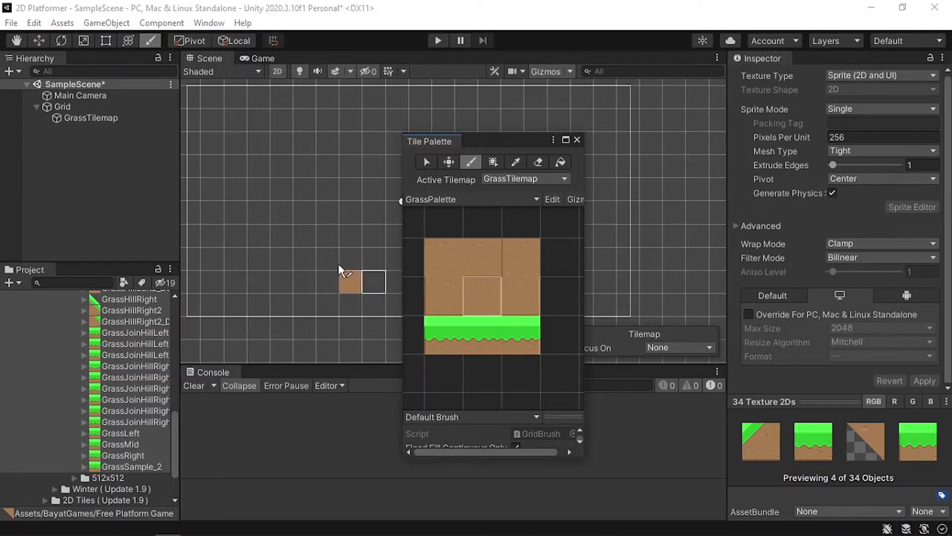
scroll(437, 315, up, 1)
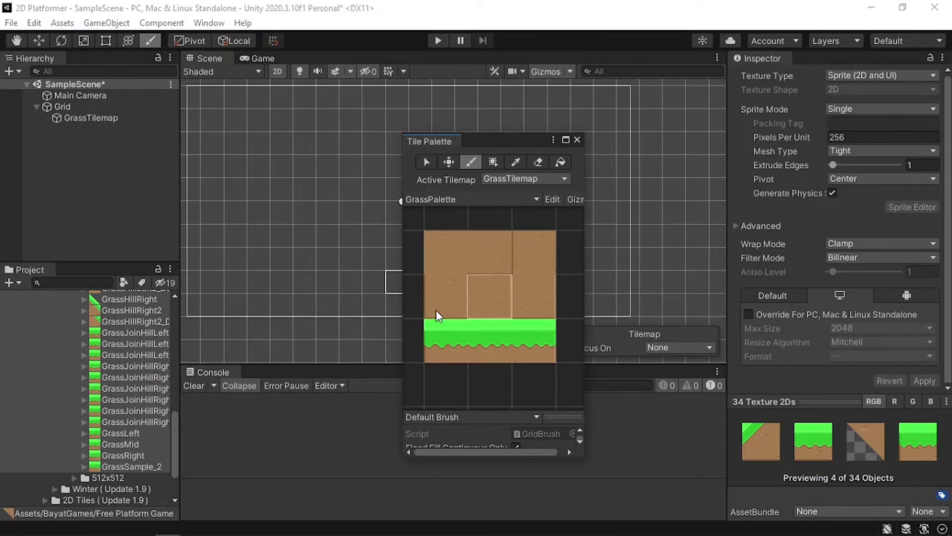
scroll(438, 315, up, 1)
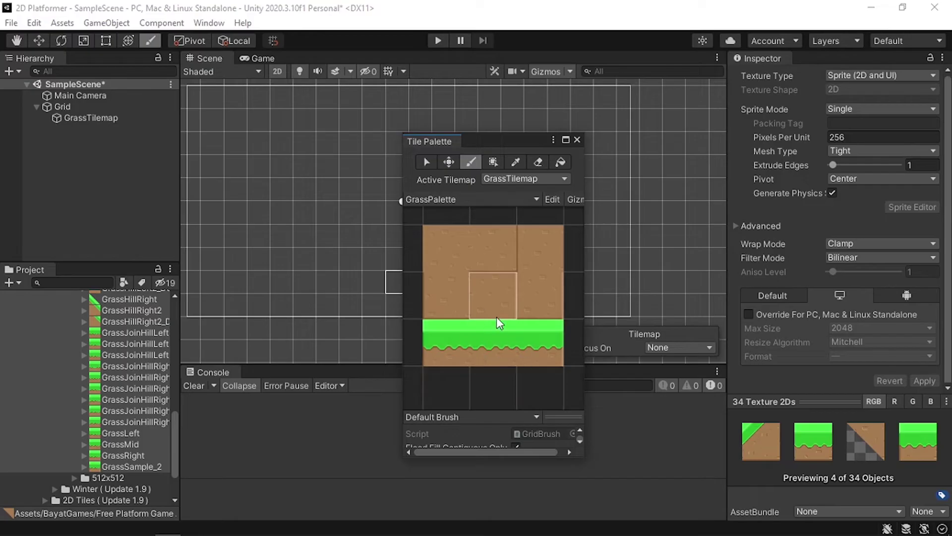
scroll(500, 324, down, 2)
scroll(504, 357, up, 1)
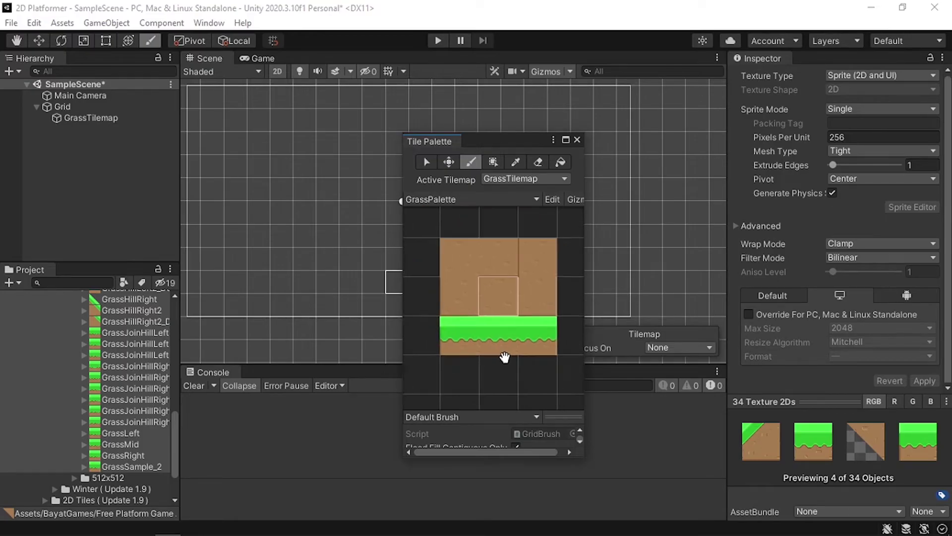
click(553, 199)
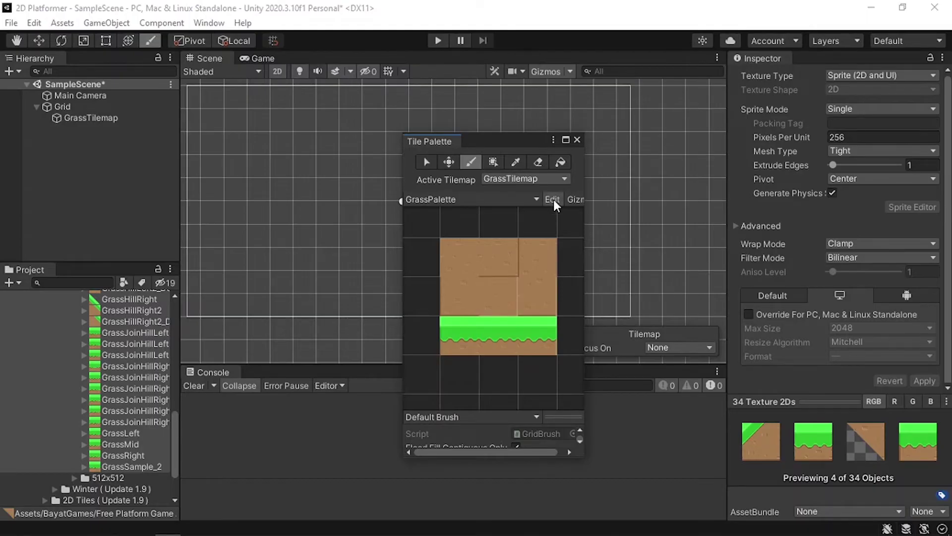
Step: Move the DirtRight tile below the grass row and one cell to the right
click(429, 164)
click(492, 301)
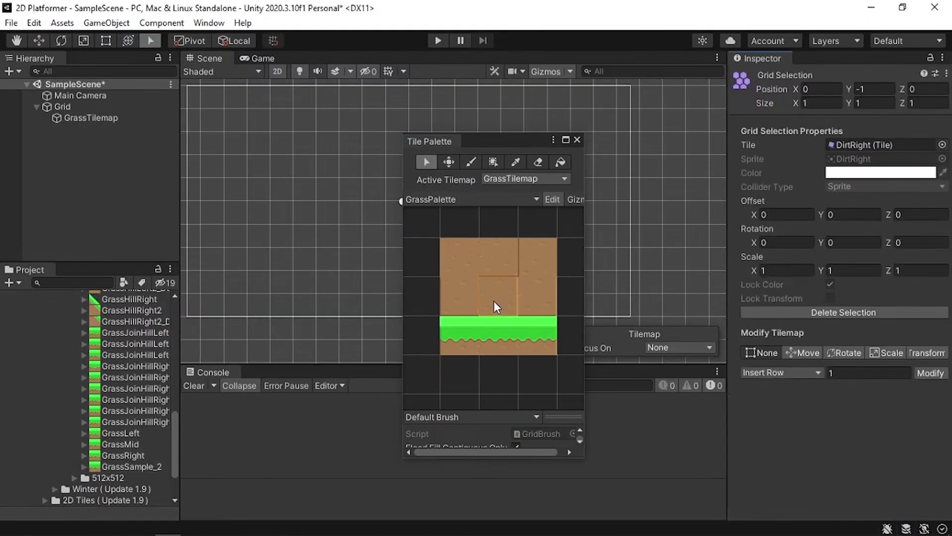
click(432, 160)
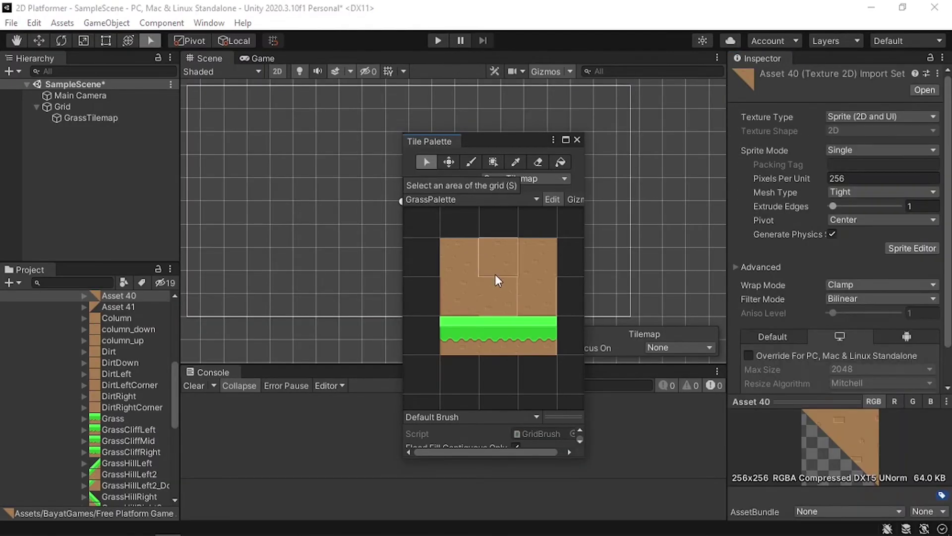
click(505, 307)
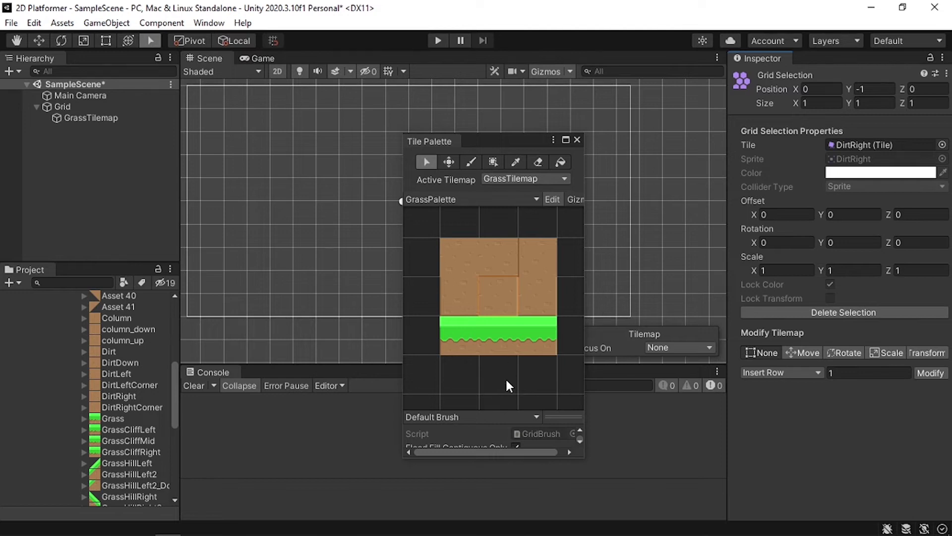
click(450, 161)
drag(495, 280, 497, 366)
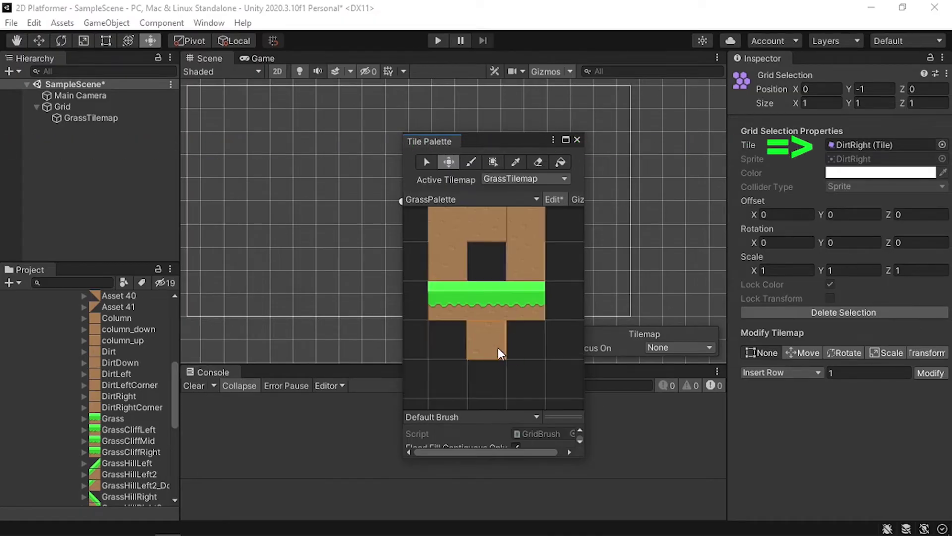
drag(493, 344, 522, 344)
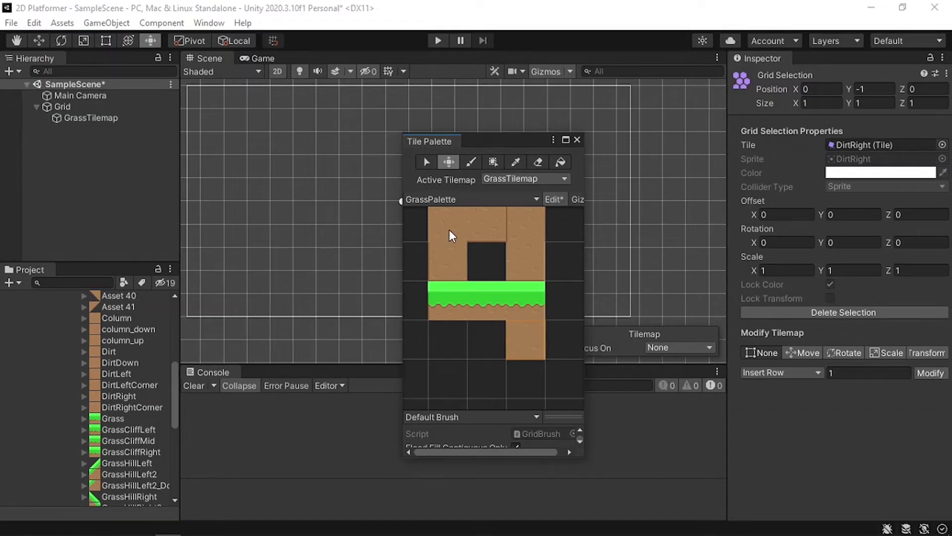
Step: Move the Dirt and DirtRightCorner tiles down into the empty bottom cells
click(430, 164)
click(450, 232)
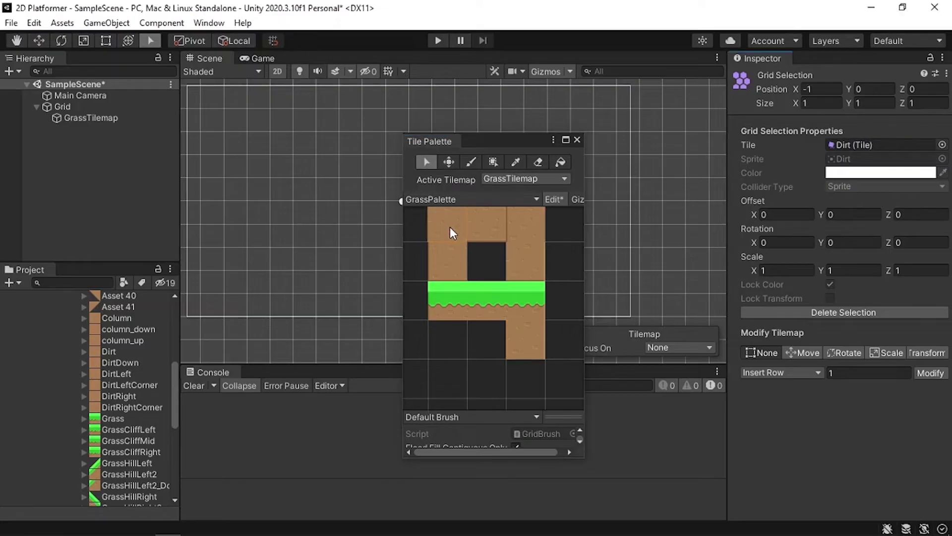
click(453, 165)
drag(453, 231, 484, 350)
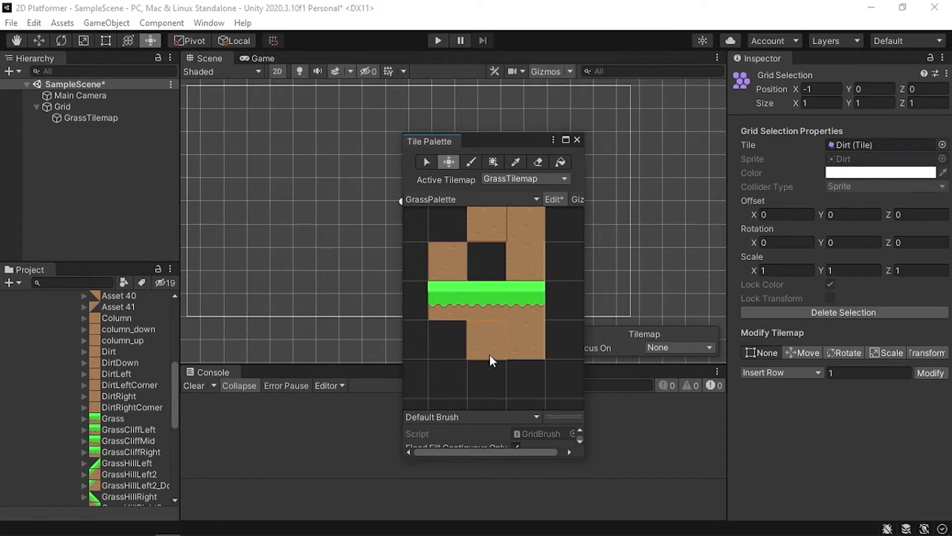
key(s)
click(524, 268)
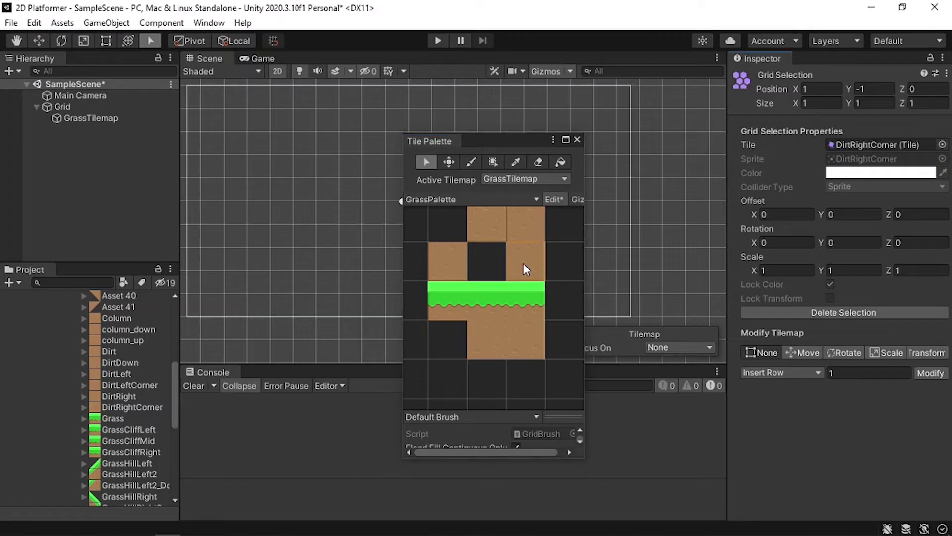
key(m)
drag(523, 262, 493, 362)
Step: Center the tile block in the palette view and move the palette window right
click(523, 257)
scroll(493, 362, up, 2)
middle_drag(493, 362, 528, 294)
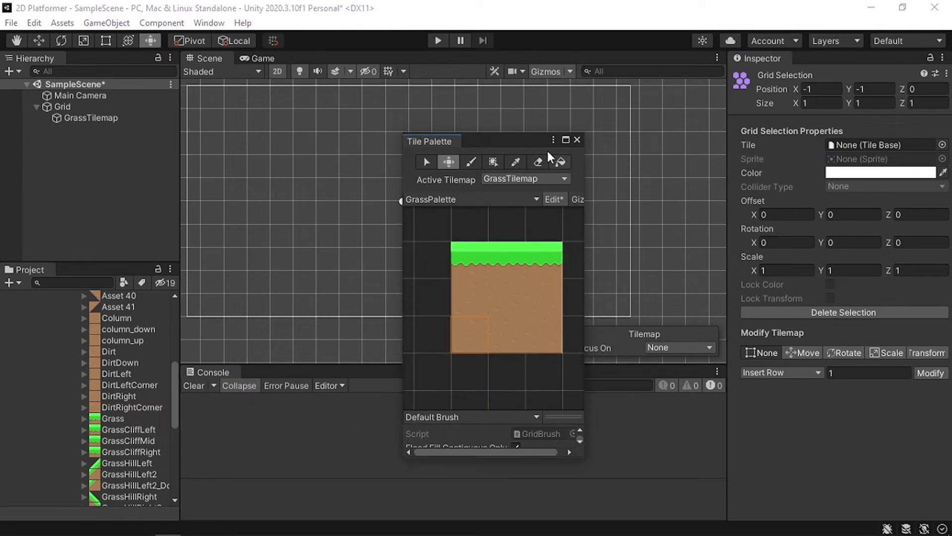
drag(487, 135, 674, 105)
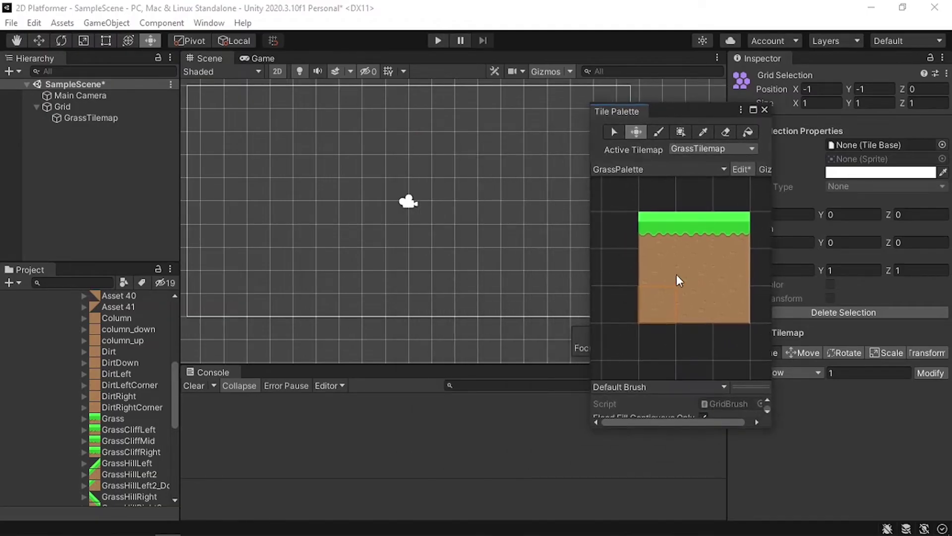
Step: Paint a row of middle grass tiles left of the camera with the Paint Brush
click(745, 169)
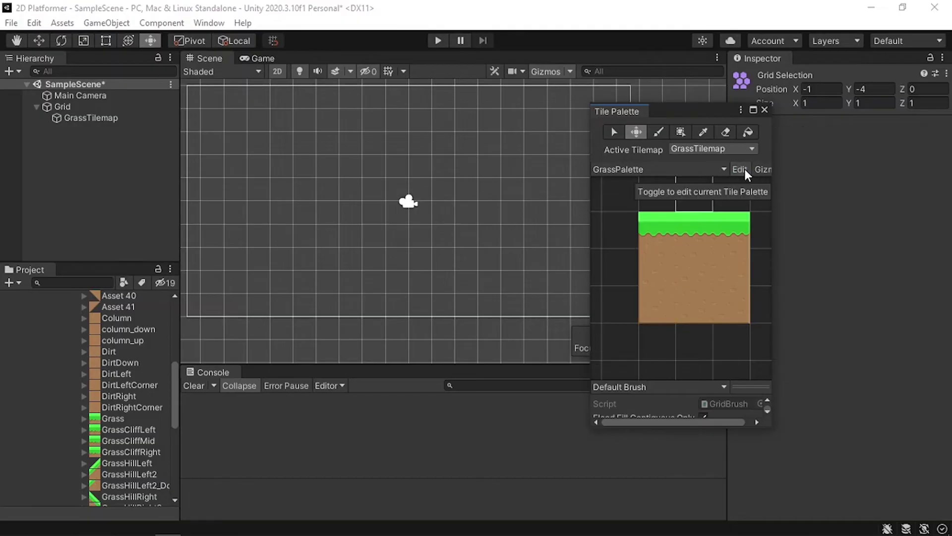
click(662, 131)
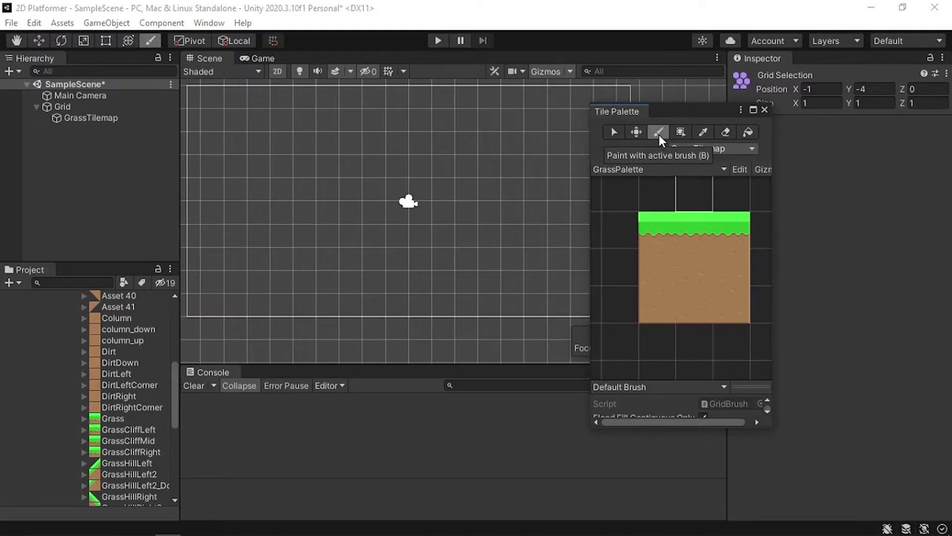
click(693, 230)
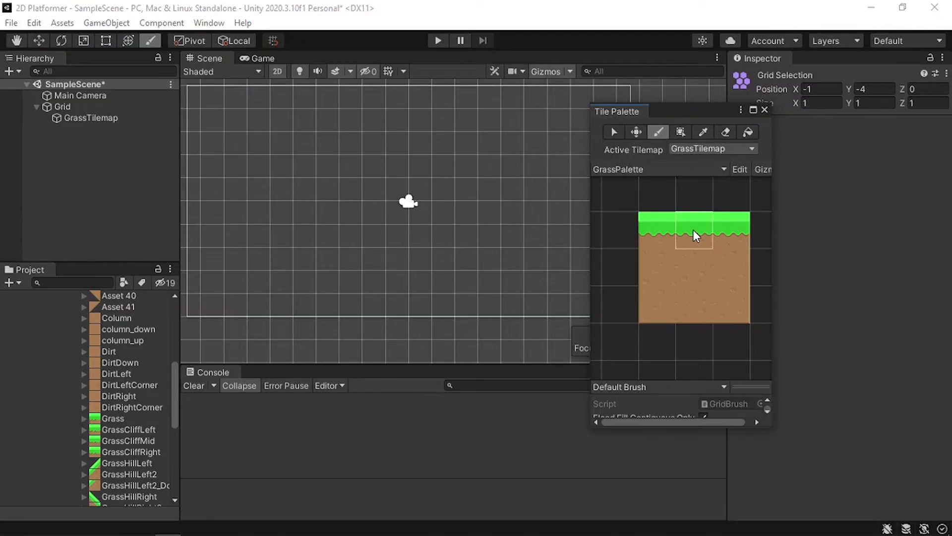
click(269, 217)
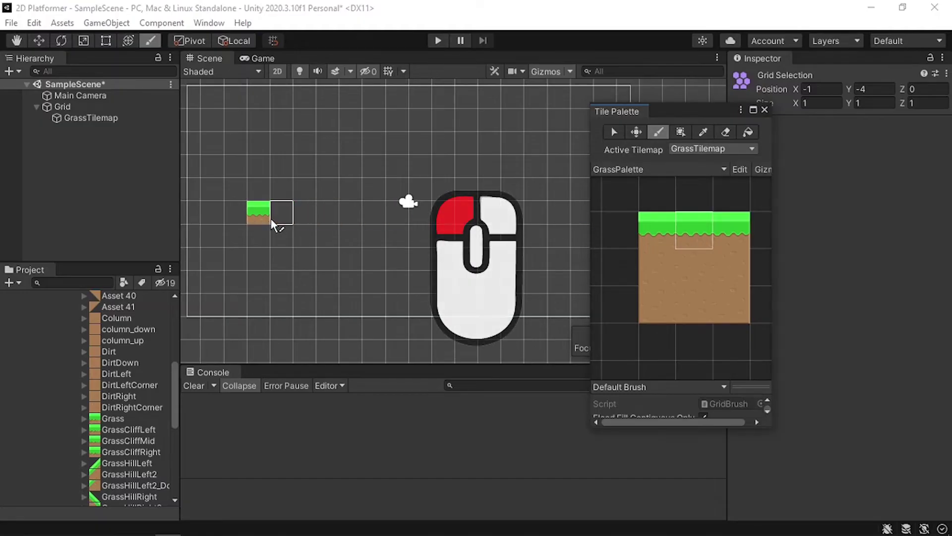
drag(272, 217, 346, 214)
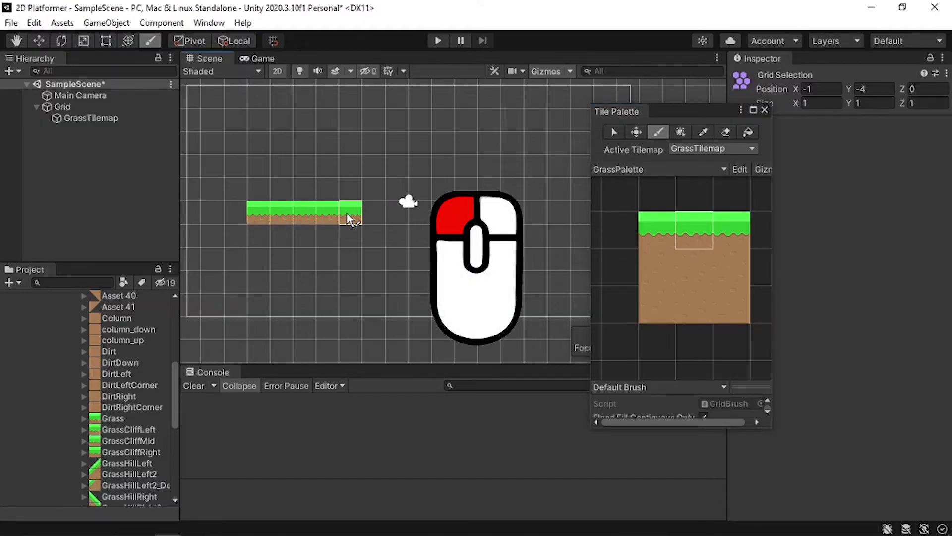
Step: Cap the grass row's right end with the end tile and check it in the Game view
click(661, 228)
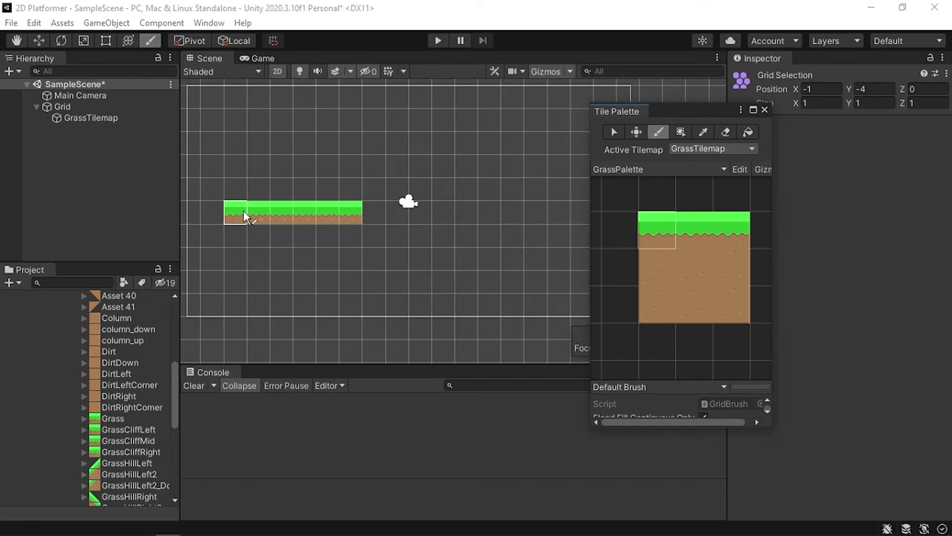
click(744, 219)
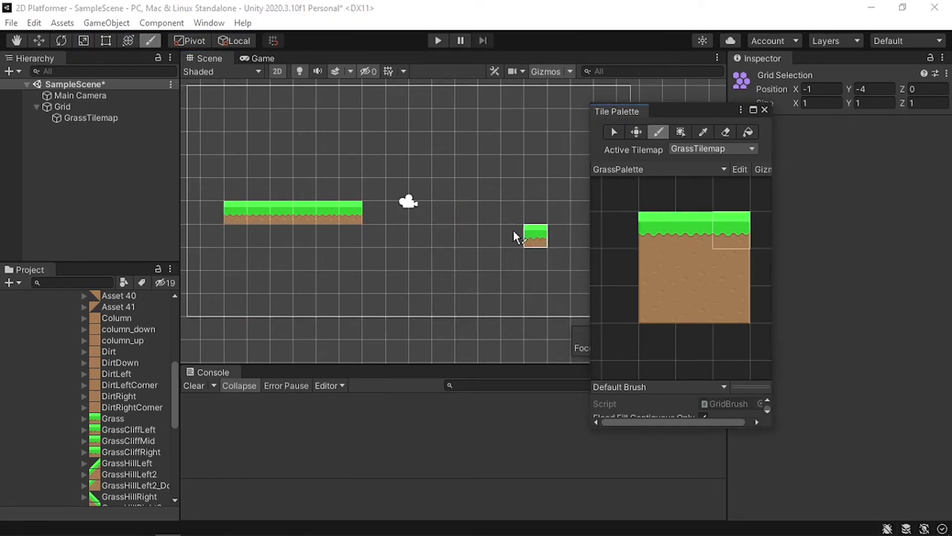
click(378, 210)
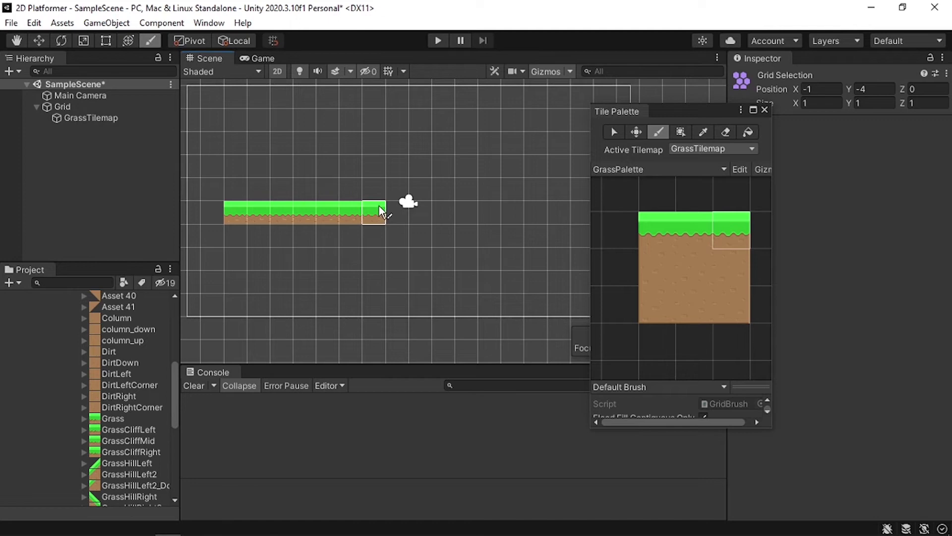
click(270, 61)
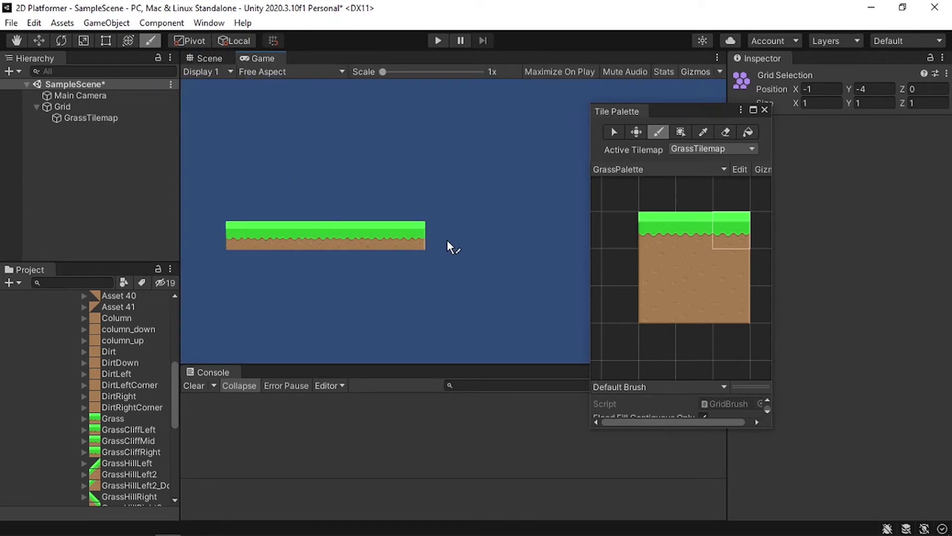
click(215, 59)
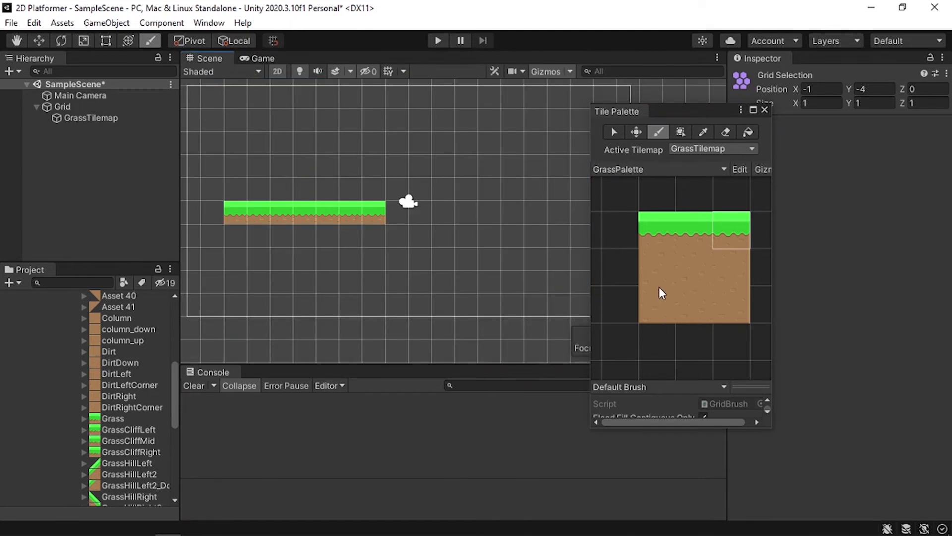
Step: Paint two rows of centre dirt under the grass and a right-edge dirt column
click(694, 264)
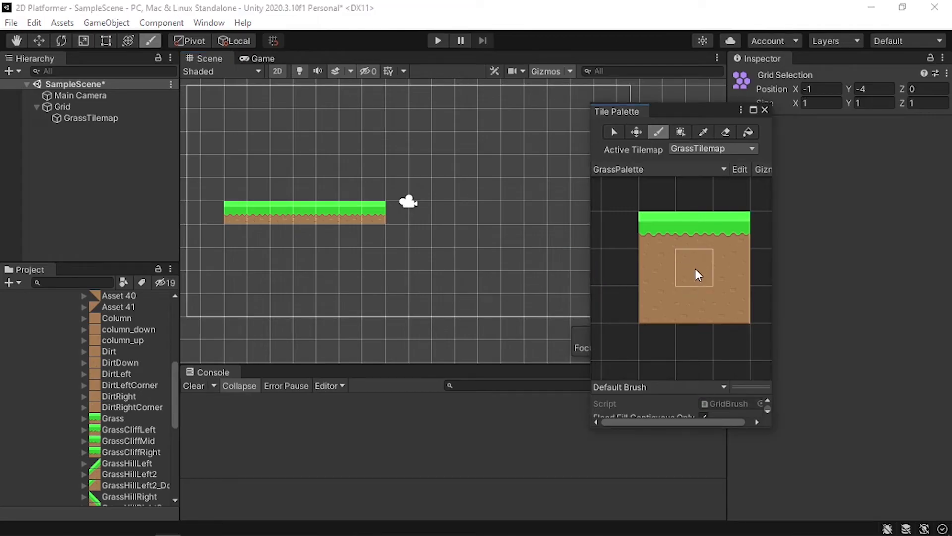
drag(270, 243, 350, 246)
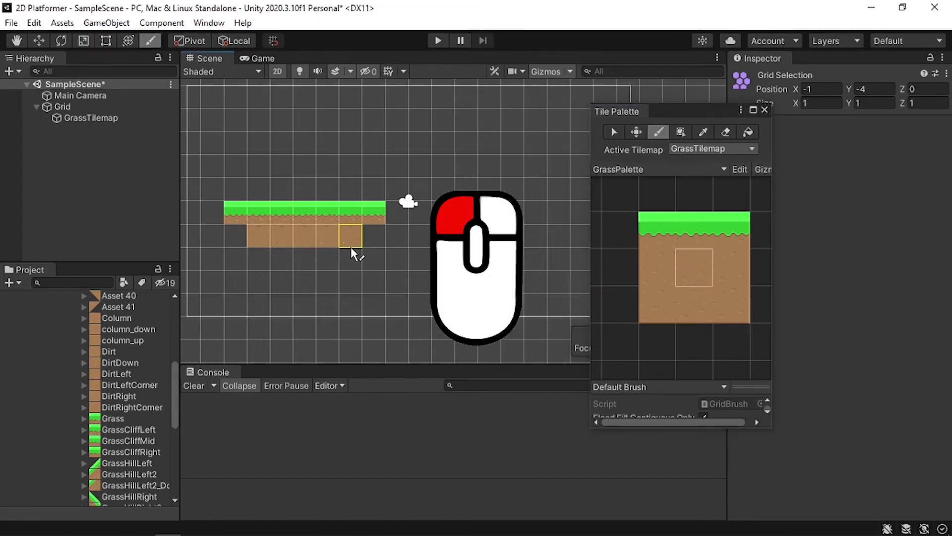
mouse_move(267, 268)
mouse_down()
mouse_move(260, 281)
mouse_move(377, 284)
mouse_up()
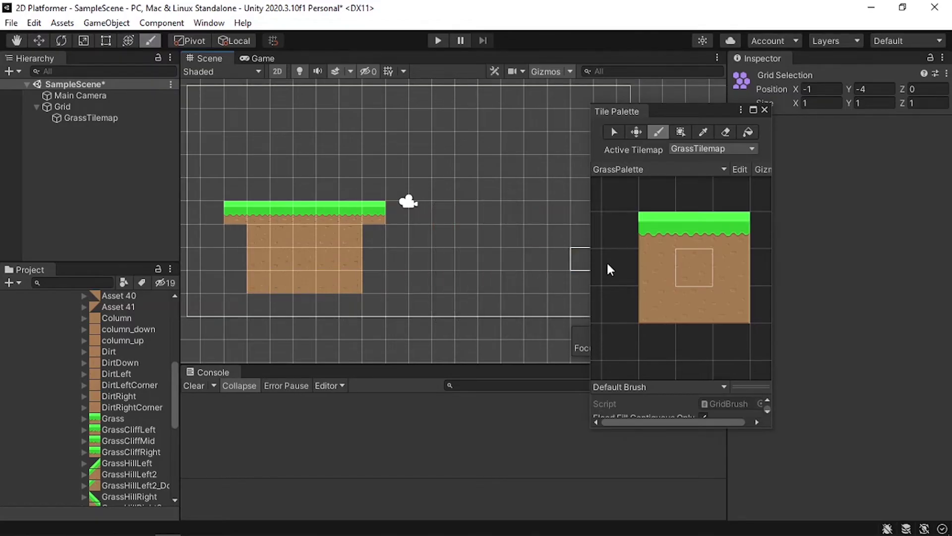
click(735, 268)
mouse_move(374, 253)
mouse_down()
mouse_move(365, 234)
mouse_move(372, 272)
mouse_up()
Step: Add the bottom dirt row, bottom-left corner and left-edge dirt, then preview in Game view
click(715, 311)
click(695, 311)
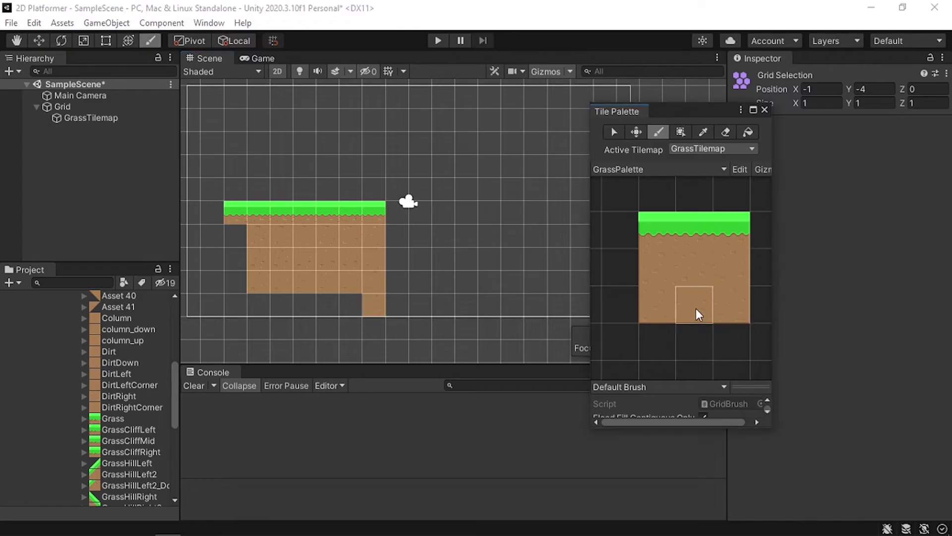
drag(327, 304, 372, 305)
click(655, 305)
click(238, 310)
click(659, 276)
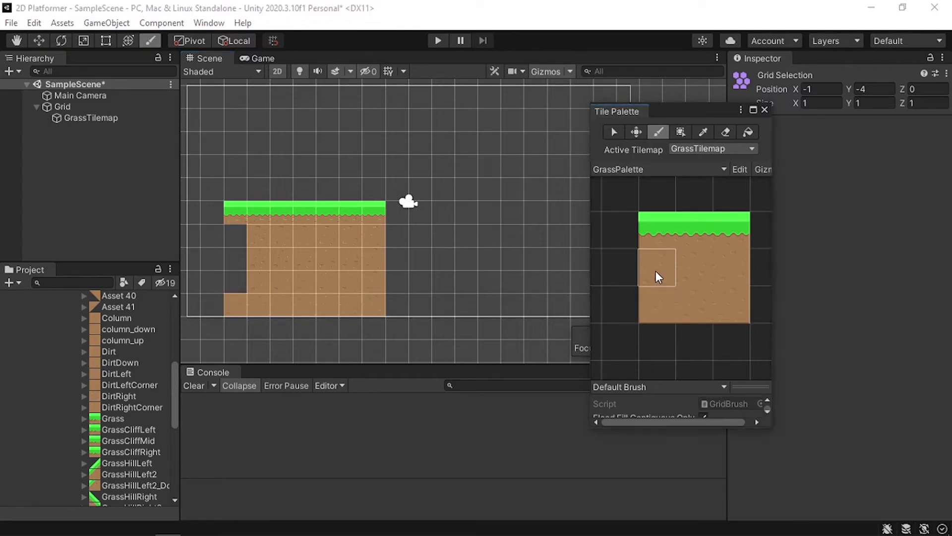
click(239, 232)
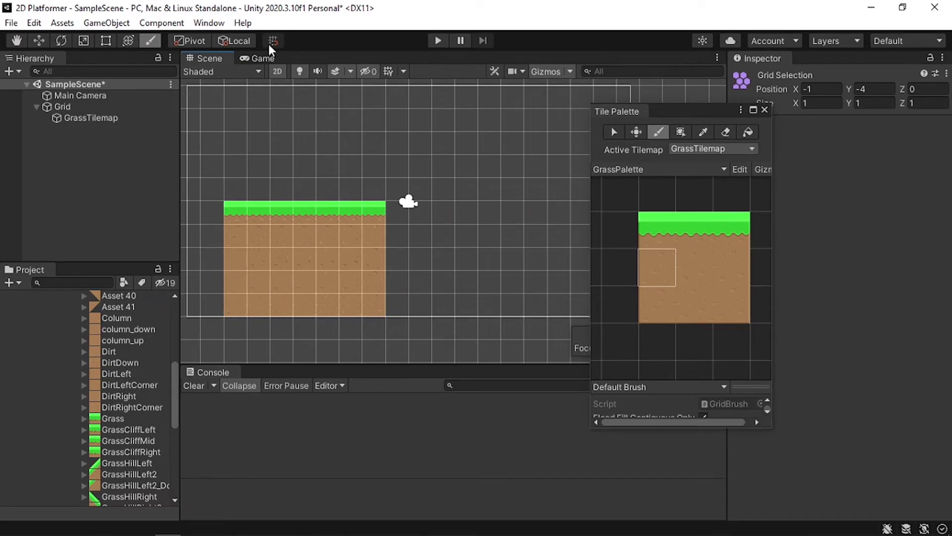
click(263, 59)
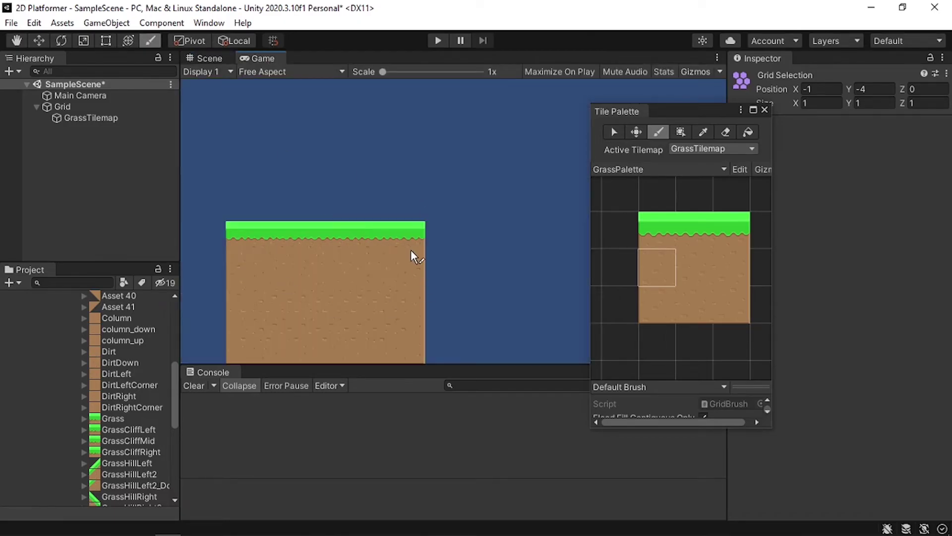
Step: Paint a floating grass ledge above the first platform in the maximized Scene view
click(211, 60)
key(shift+space)
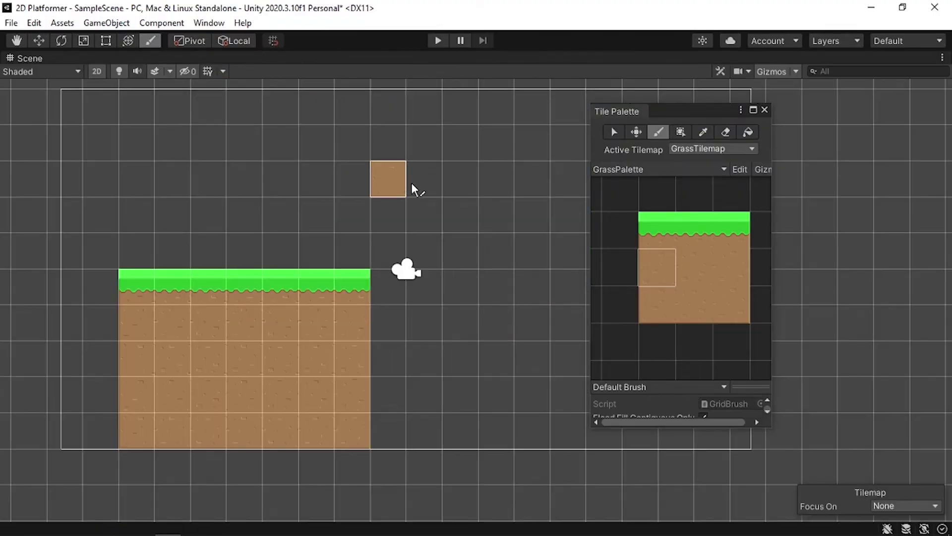
scroll(496, 320, up, 2)
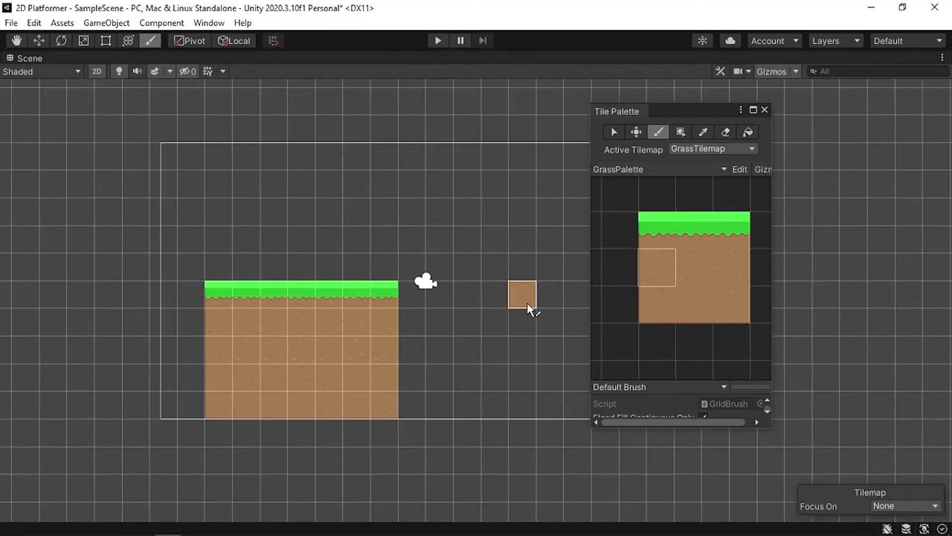
mouse_move(502, 258)
middle_down()
mouse_move(406, 257)
mouse_move(428, 233)
middle_up()
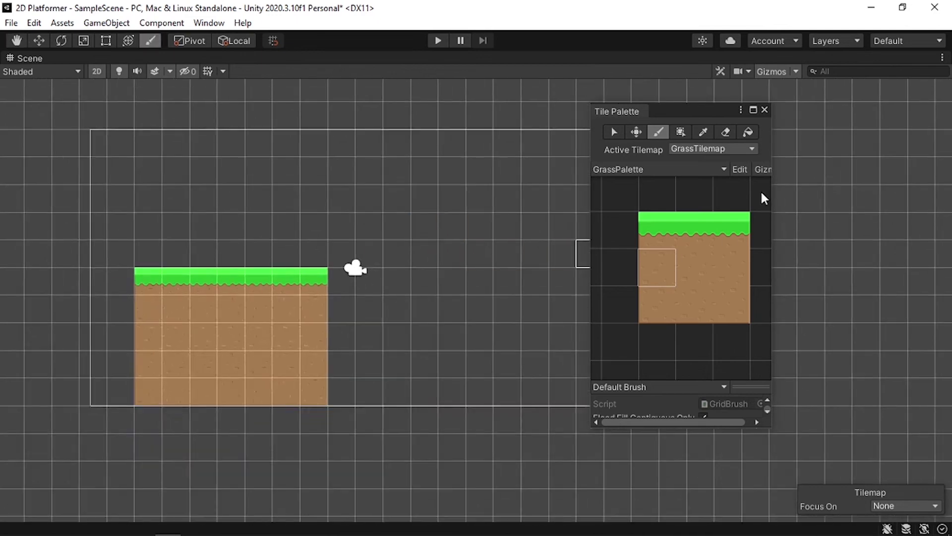
scroll(565, 257, down, 1)
mouse_move(492, 287)
middle_down()
mouse_move(412, 282)
mouse_move(430, 284)
middle_up()
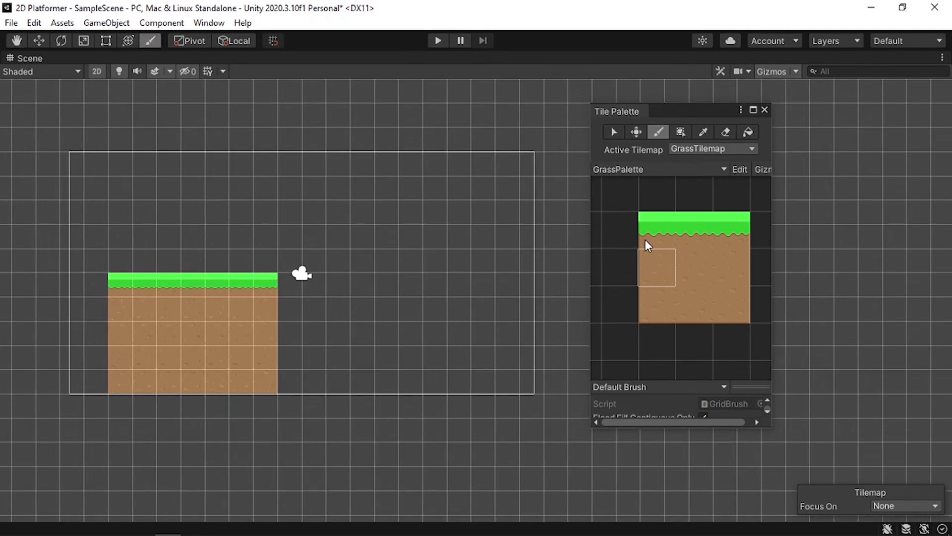
click(693, 237)
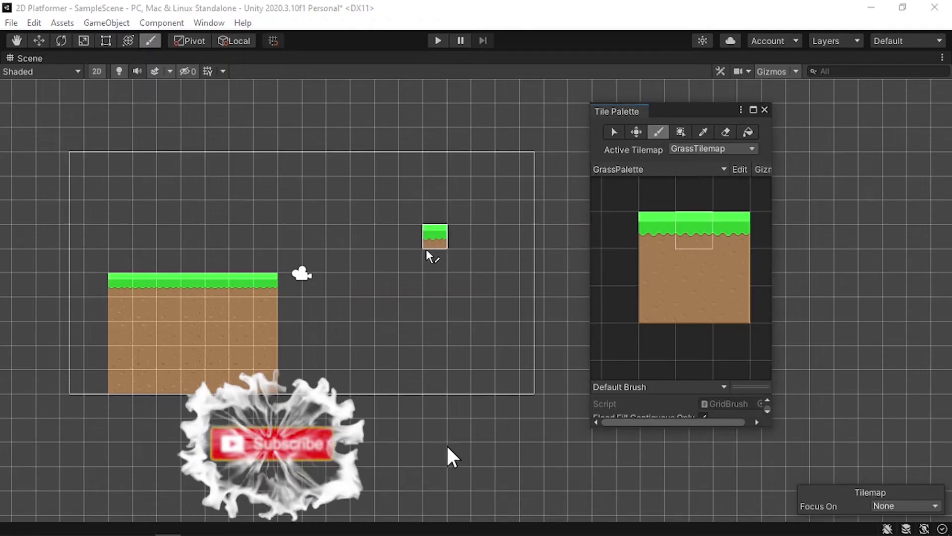
drag(364, 213, 421, 213)
drag(327, 211, 446, 211)
Step: Paint a lower-right grass platform and fill it underneath with dirt tiles
scroll(460, 270, down, 1)
middle_drag(496, 283, 412, 283)
drag(387, 308, 483, 309)
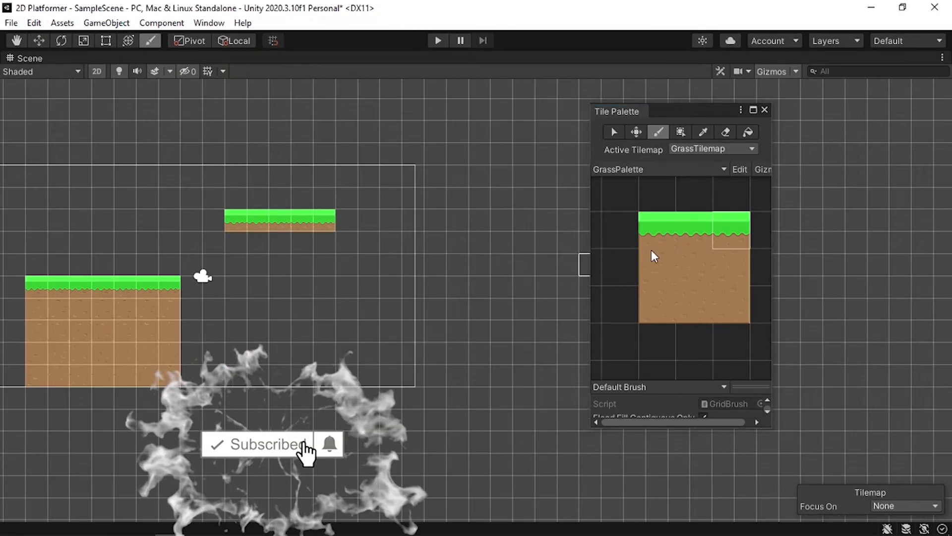
click(692, 267)
drag(387, 322, 462, 356)
click(731, 266)
drag(501, 323, 502, 377)
click(656, 267)
mouse_move(369, 322)
mouse_down()
mouse_move(379, 372)
mouse_move(480, 397)
mouse_up()
click(731, 304)
click(502, 397)
Step: Erase the stray grass tile in the right platform, fill it with plain dirt, and close the palette
click(695, 304)
click(694, 231)
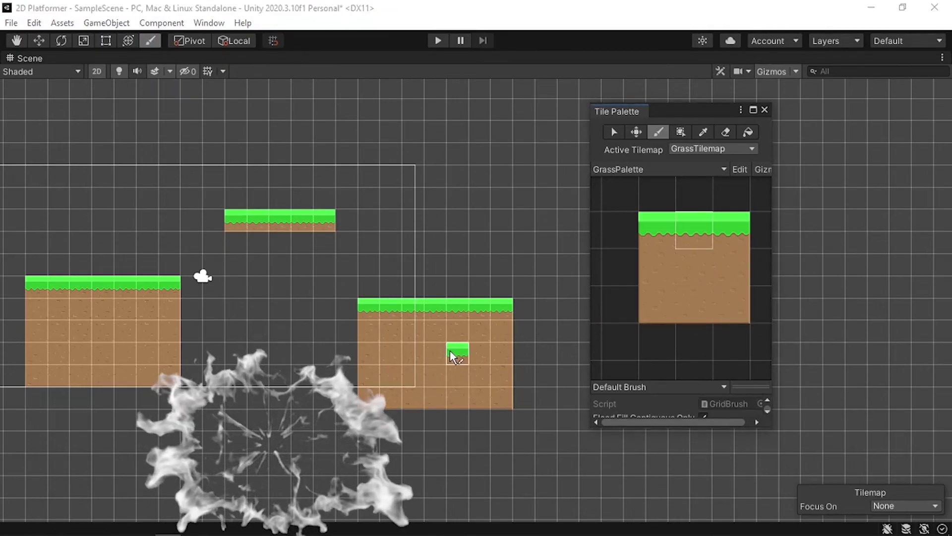
click(433, 356)
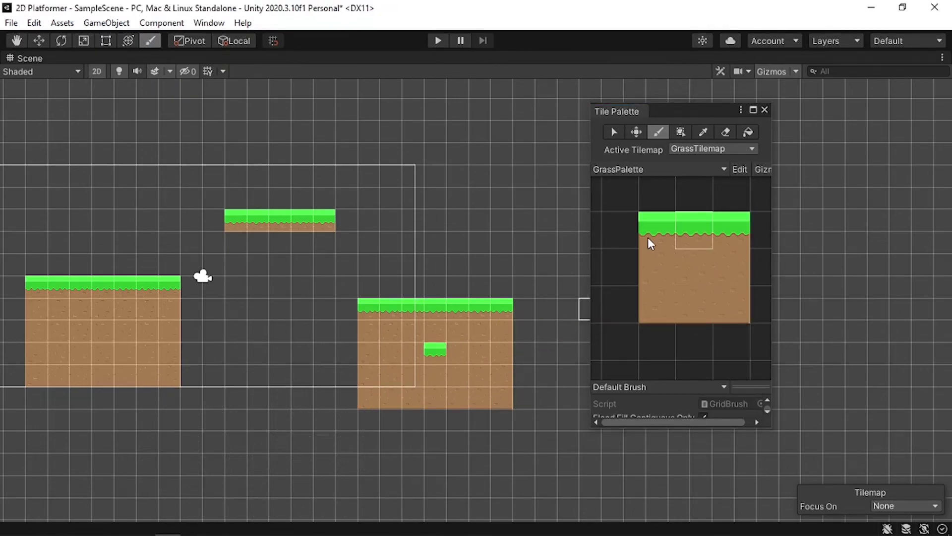
click(725, 132)
click(436, 353)
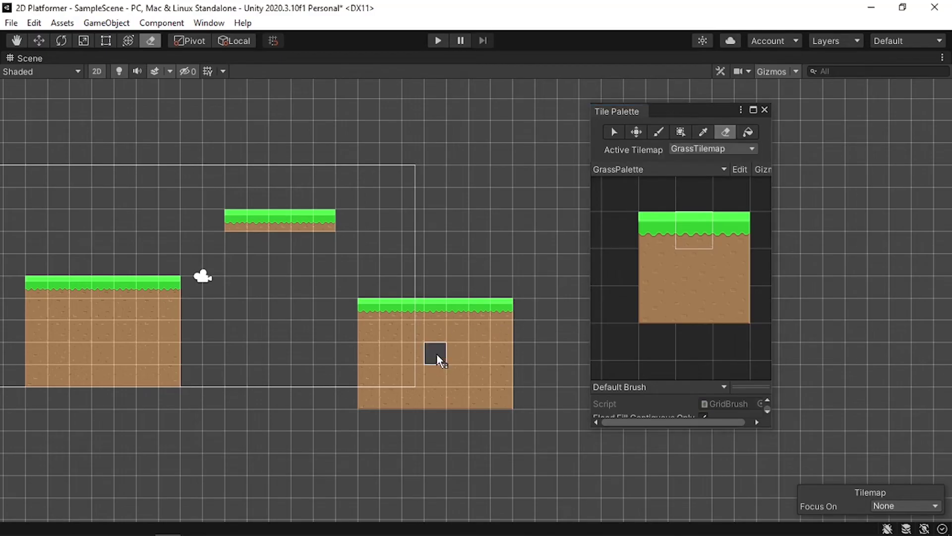
click(684, 276)
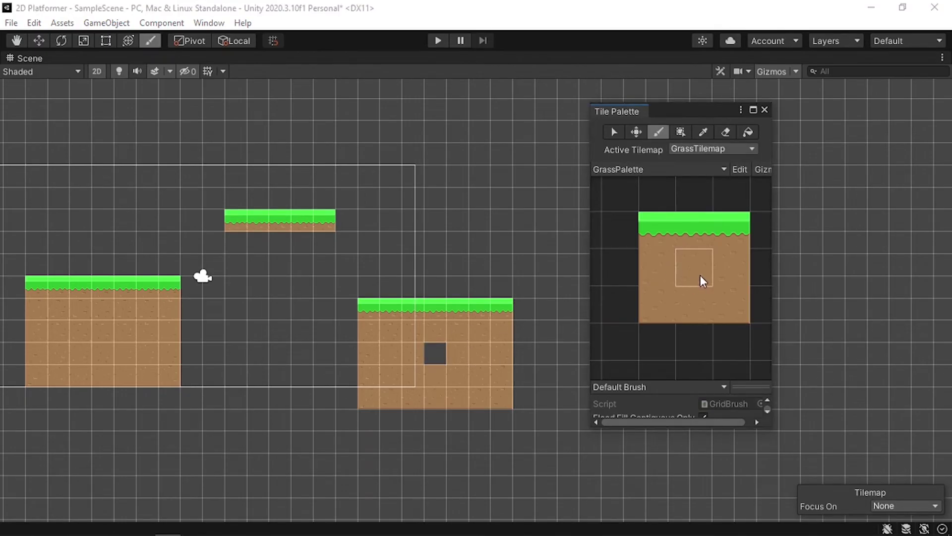
click(435, 353)
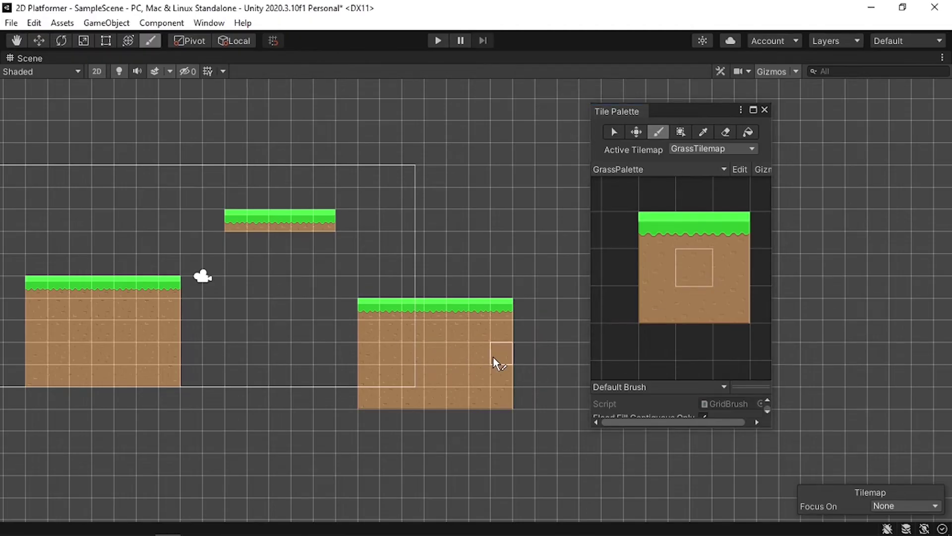
key(shift+space)
click(764, 110)
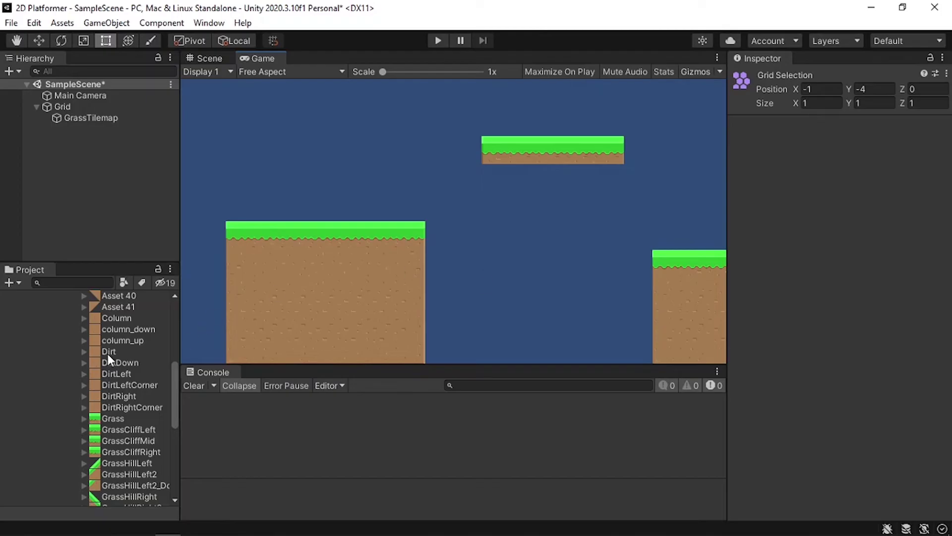
Step: Drag the Background sprite from Backgrounds/Background/png/1920x1080 into the Hierarchy
scroll(108, 353, up, 10)
click(34, 332)
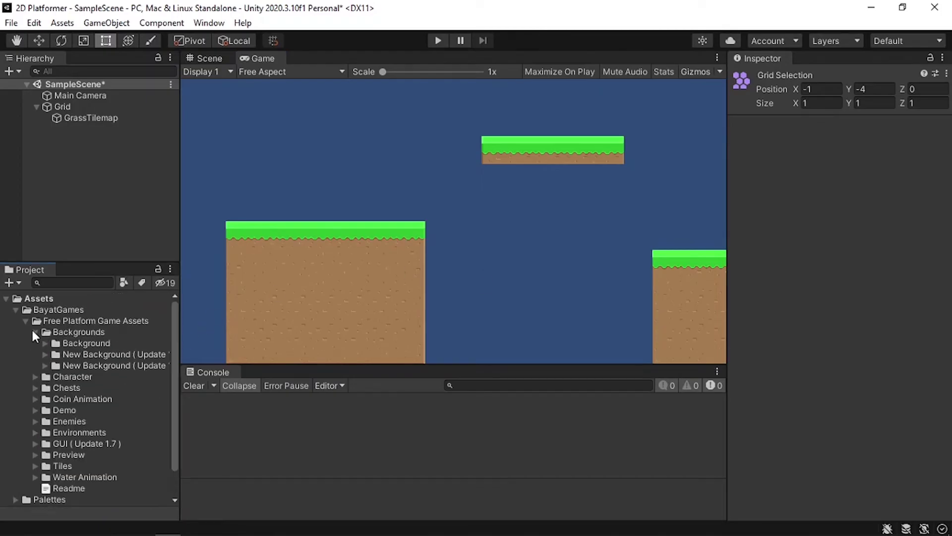
click(44, 344)
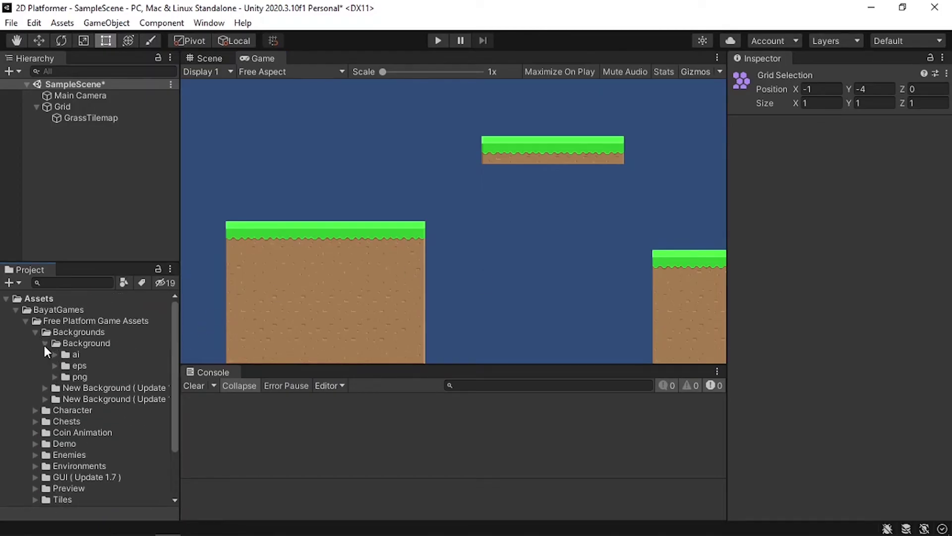
click(55, 376)
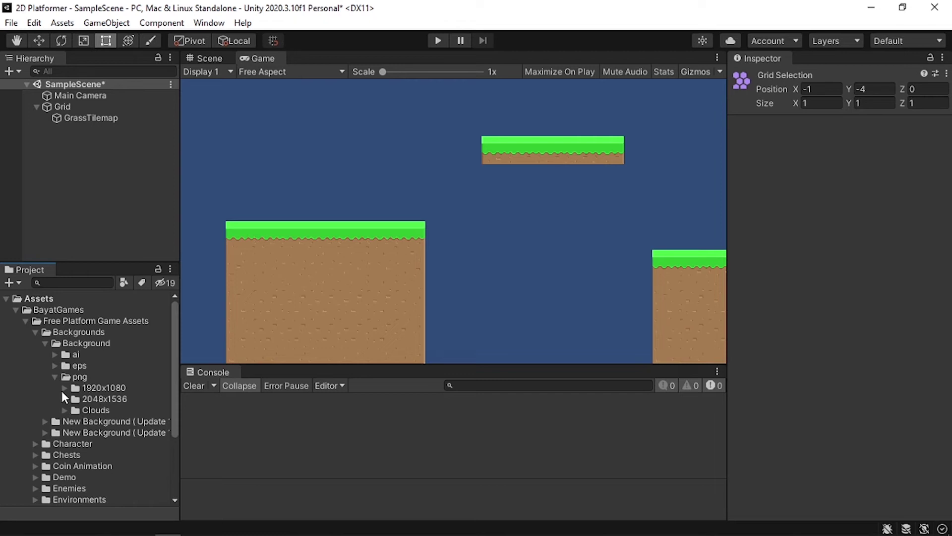
click(65, 387)
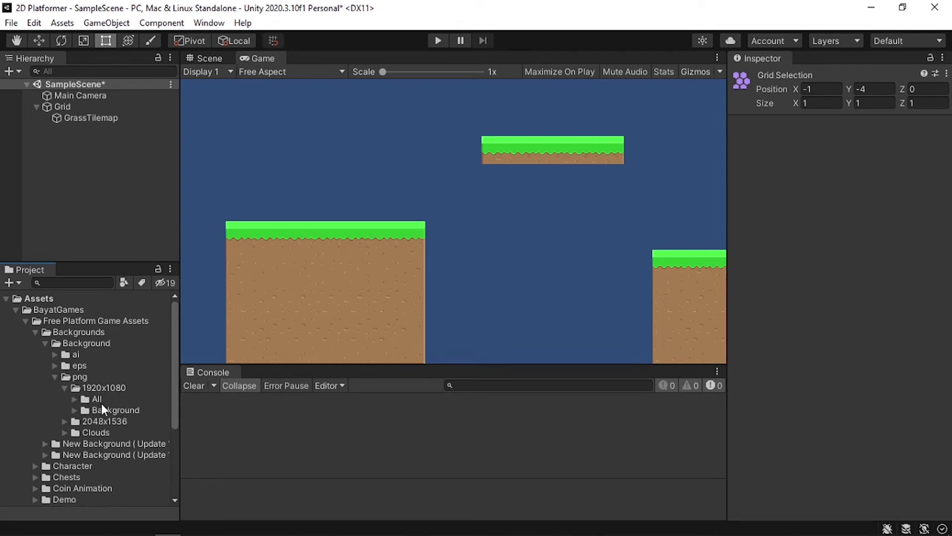
click(74, 411)
drag(117, 421, 87, 197)
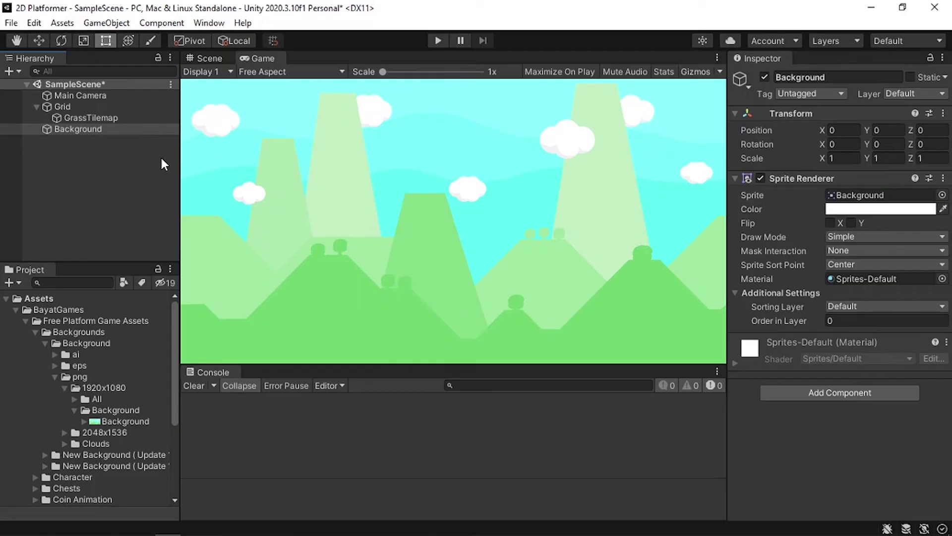
Step: Set GrassTilemap's Tilemap Renderer Order in Layer to 1 and check the Background's ordering
click(128, 119)
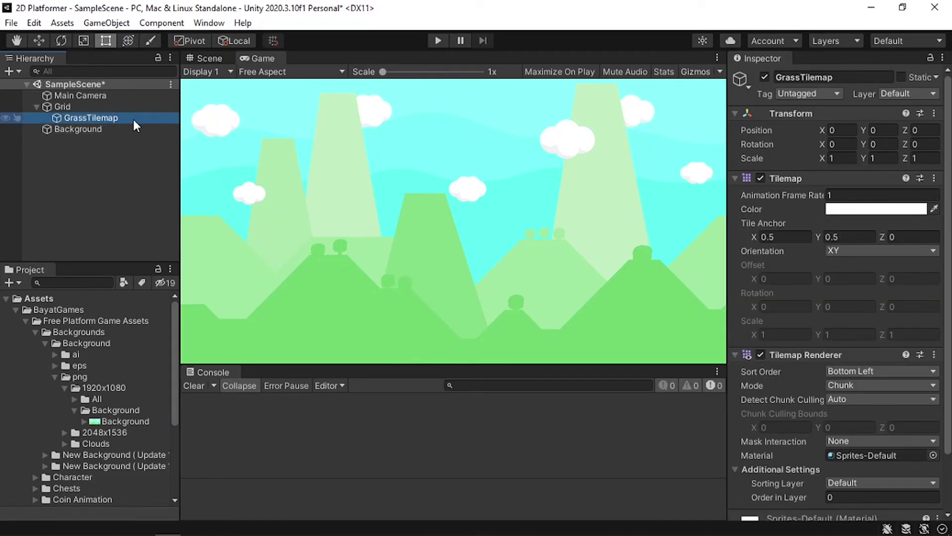
scroll(868, 414, down, 3)
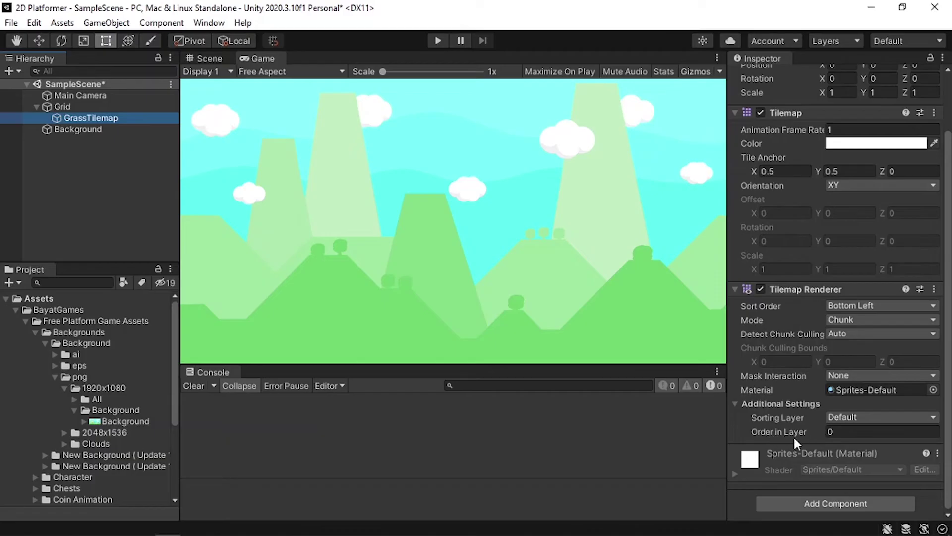
click(842, 432)
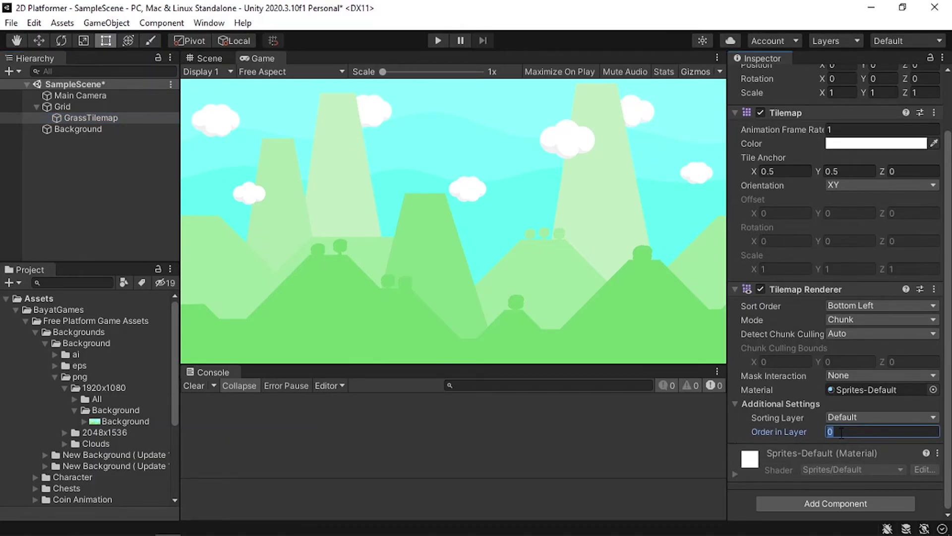
text(1)
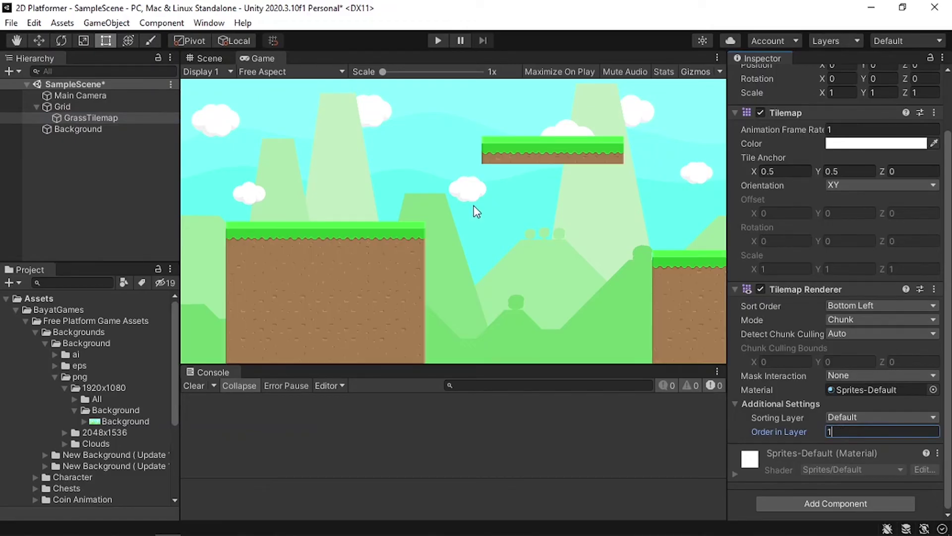
click(127, 130)
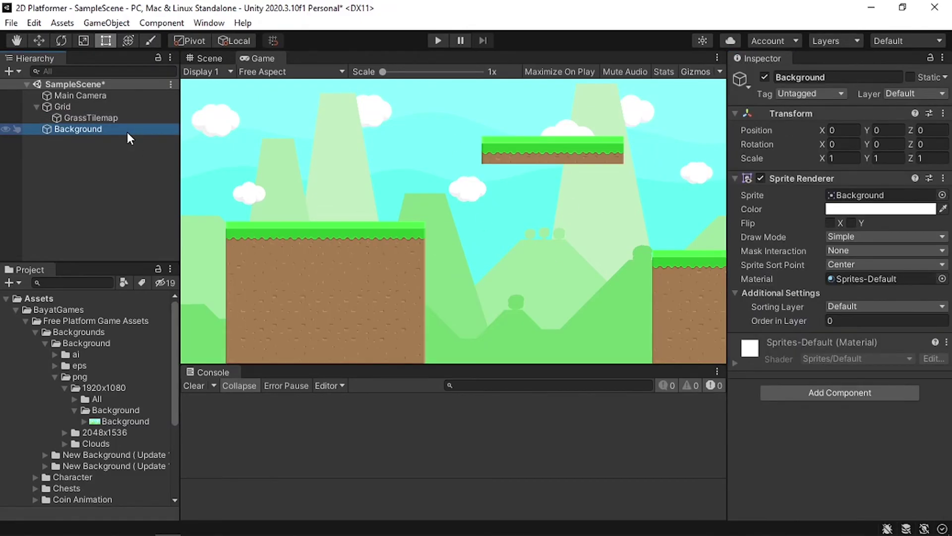
click(858, 321)
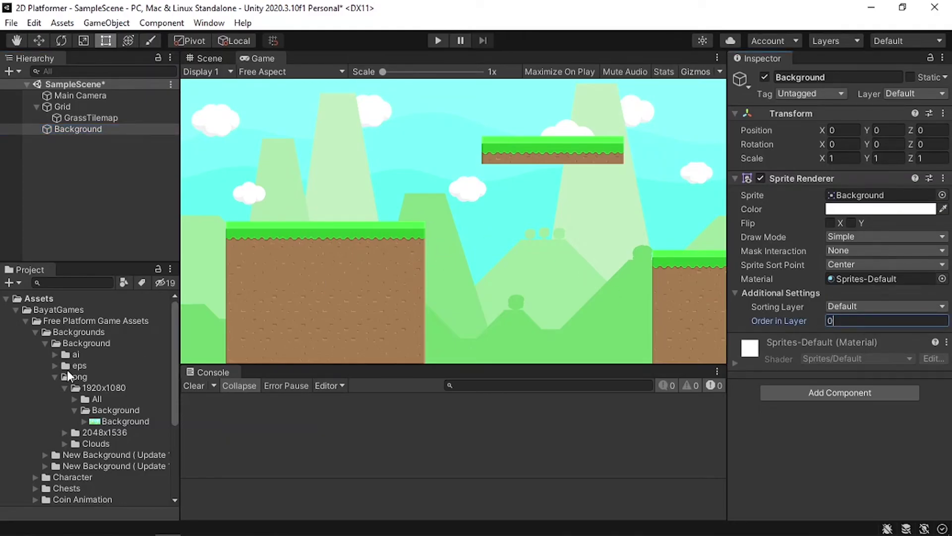
Step: Expand Environments > New Details (Update 1.9) > 4x to reveal the decoration sprites
click(34, 332)
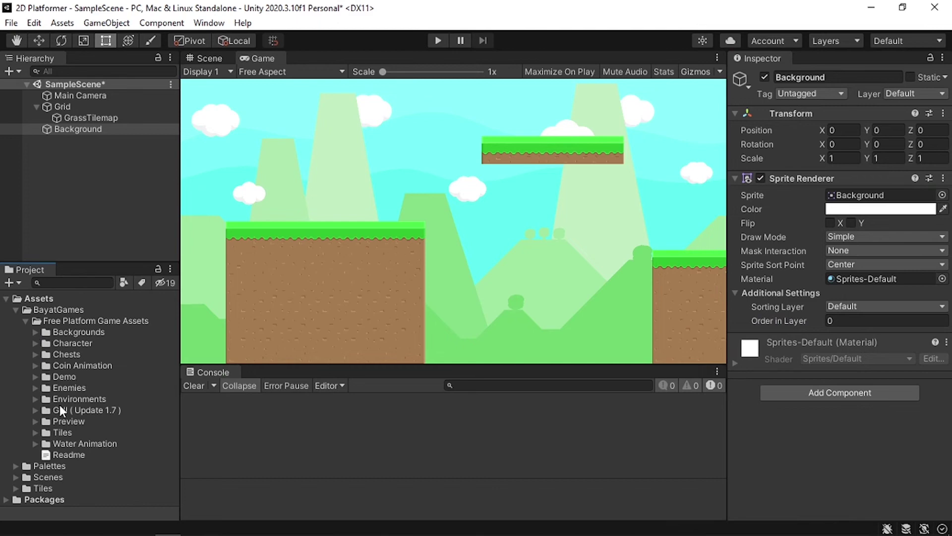
click(34, 399)
scroll(60, 424, down, 1)
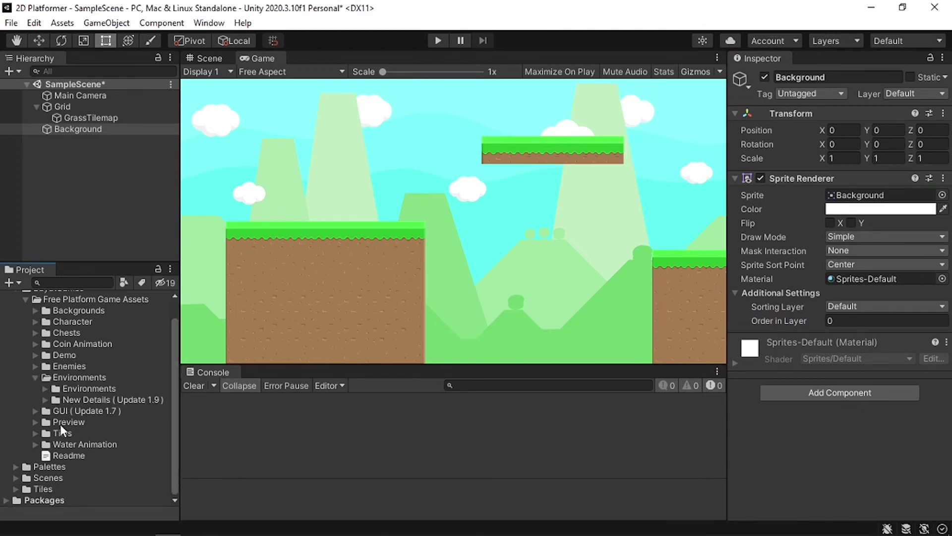
click(45, 400)
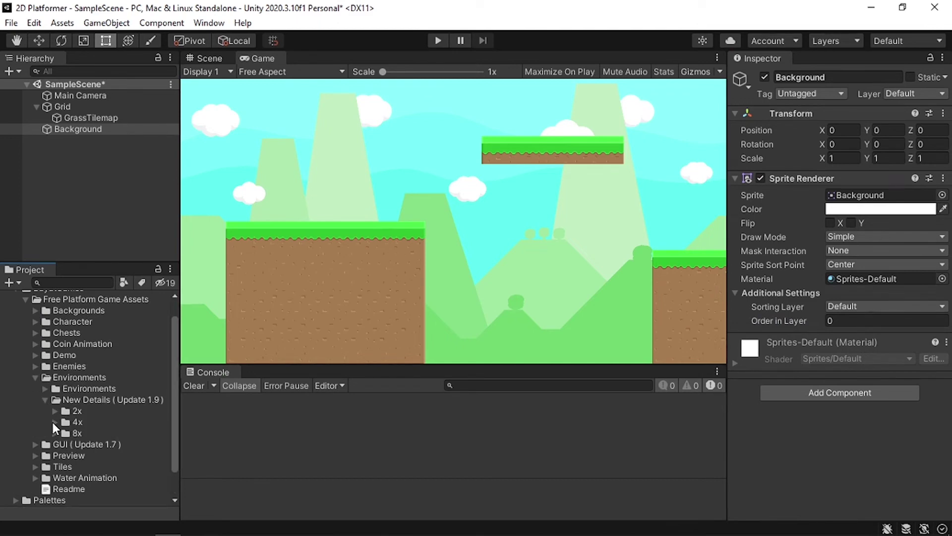
click(54, 422)
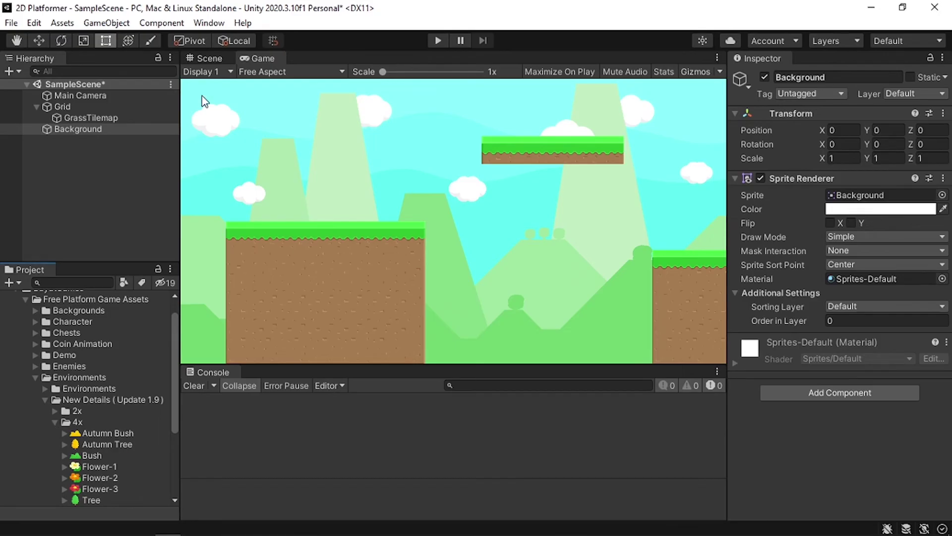
click(207, 57)
Step: Try adding the 4x Autumn Tree, undo it, and switch to the 2x decoration sprites
key(f)
drag(105, 447, 322, 219)
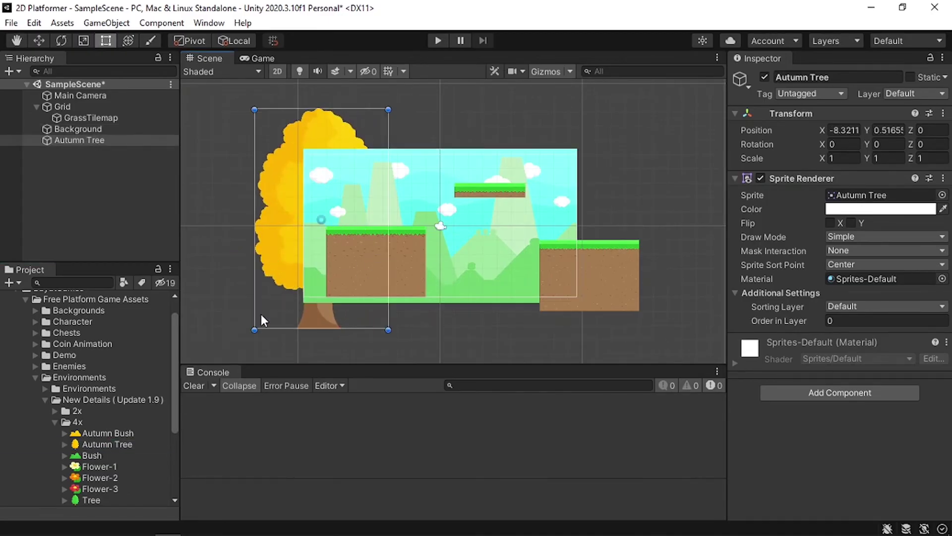
key(ctrl+z)
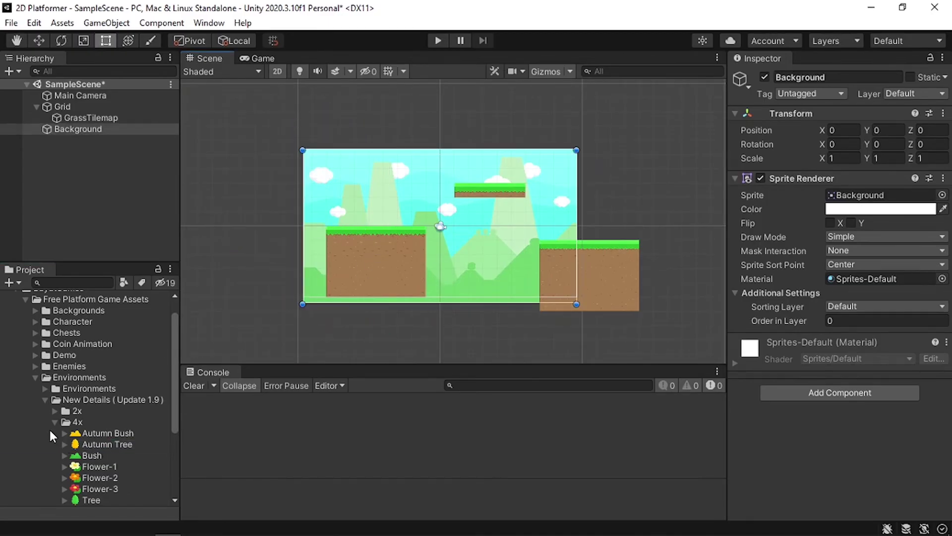
click(55, 422)
click(54, 411)
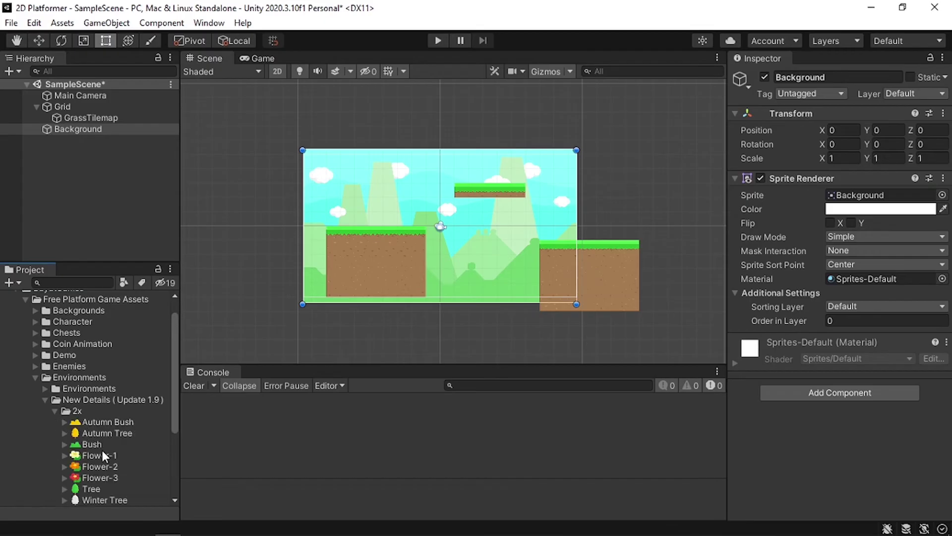
scroll(109, 417, down, 3)
Step: Place Flower-1 on the left grass platform with Order in Layer 2
drag(102, 371, 351, 223)
drag(247, 226, 391, 223)
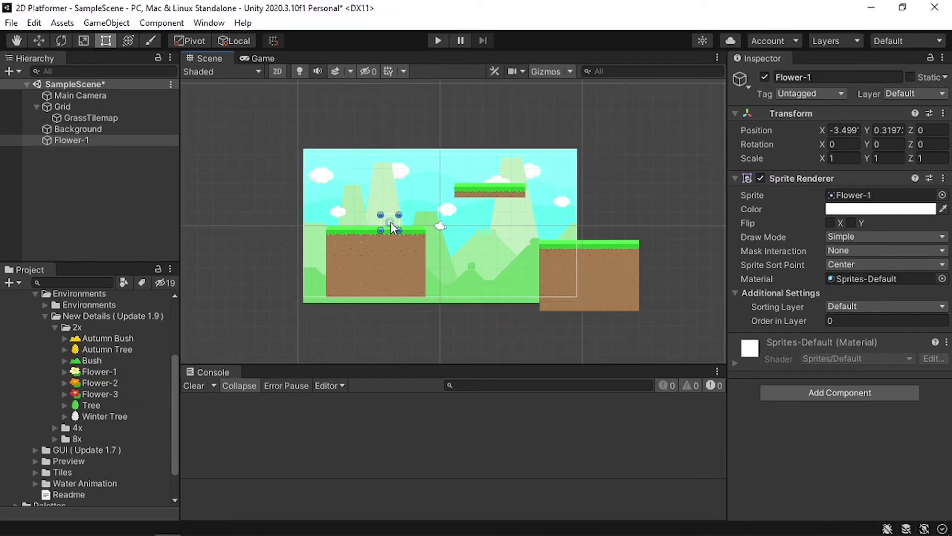
click(856, 321)
text(2)
click(259, 58)
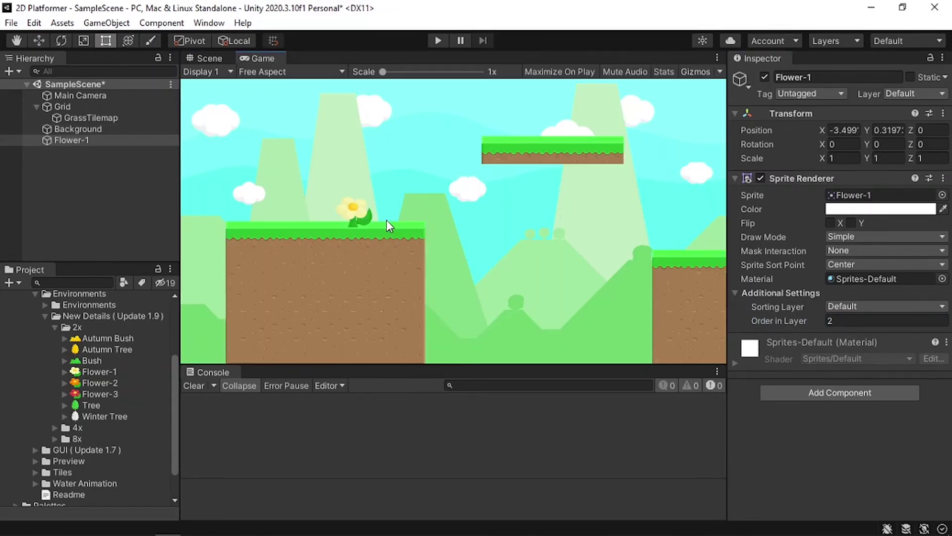
click(223, 58)
Step: Add the Autumn Bush on the upper platform (order 2) and the green Bush on the left (order 1)
scroll(109, 382, up, 3)
drag(108, 383, 535, 102)
click(849, 321)
text(2)
scroll(266, 348, down, 3)
drag(92, 411, 300, 246)
click(850, 320)
text(1)
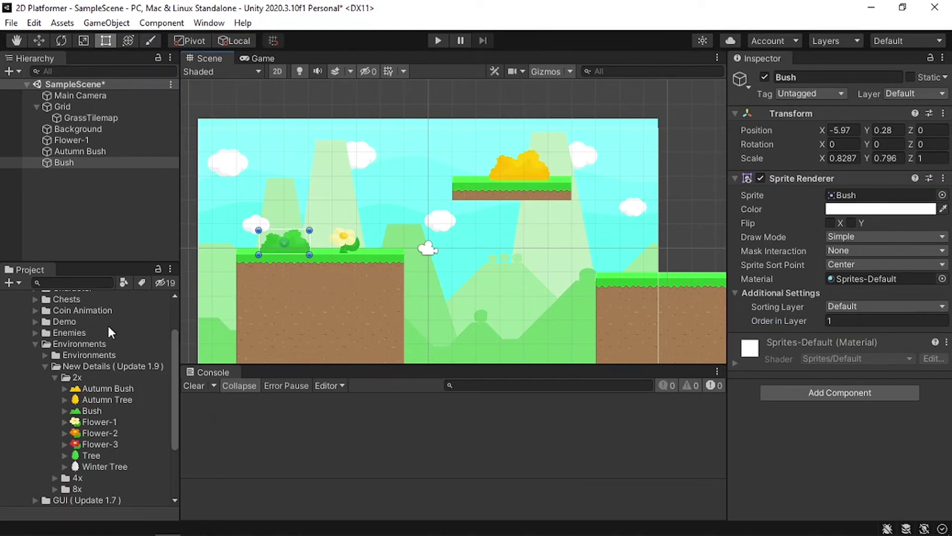
Step: Add the Tree sprite to the level, shrink it slightly, and preview in Game view
scroll(96, 423, down, 3)
scroll(85, 403, up, 3)
drag(91, 455, 696, 218)
middle_drag(655, 154, 521, 146)
drag(521, 147, 503, 130)
key(ctrl+2)
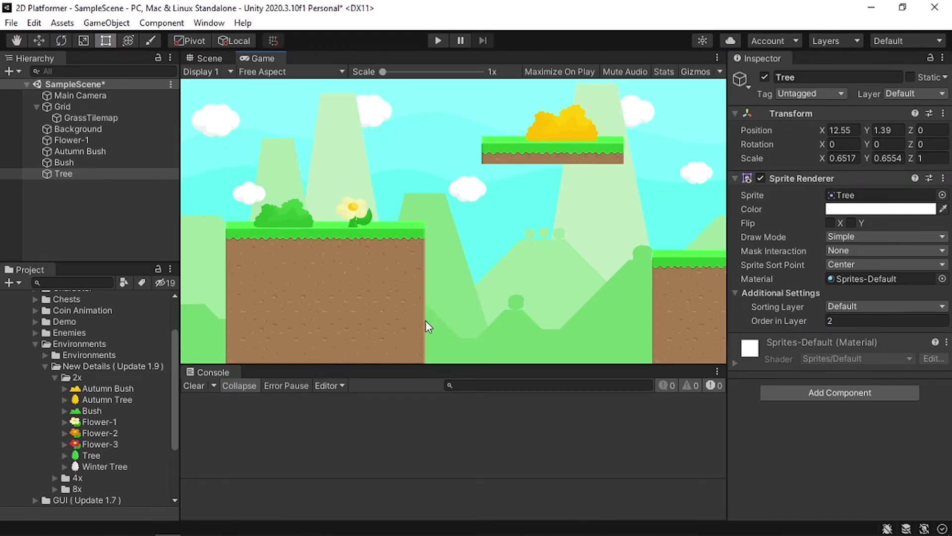
Step: Drag the seventeen water frames, image 1 to image 17, from the 1x folder into the Hierarchy
click(35, 343)
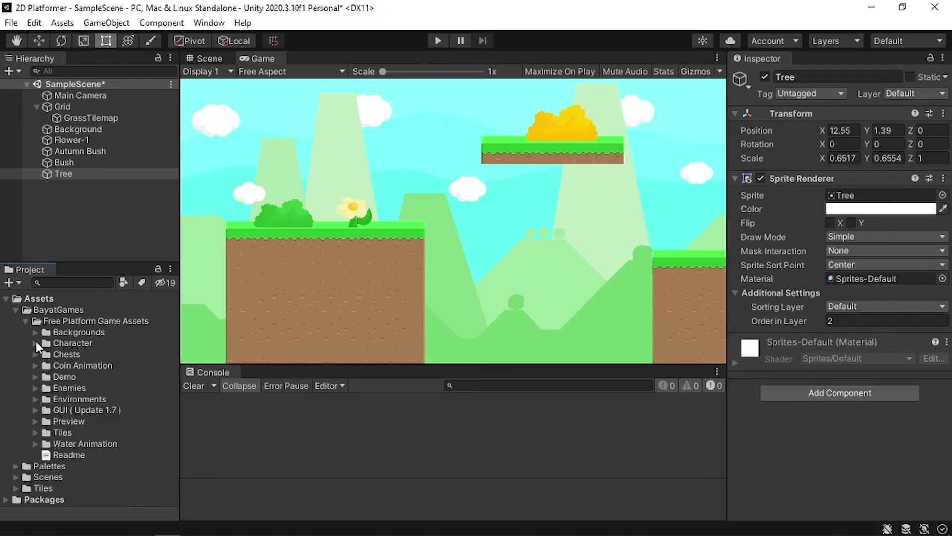
click(35, 444)
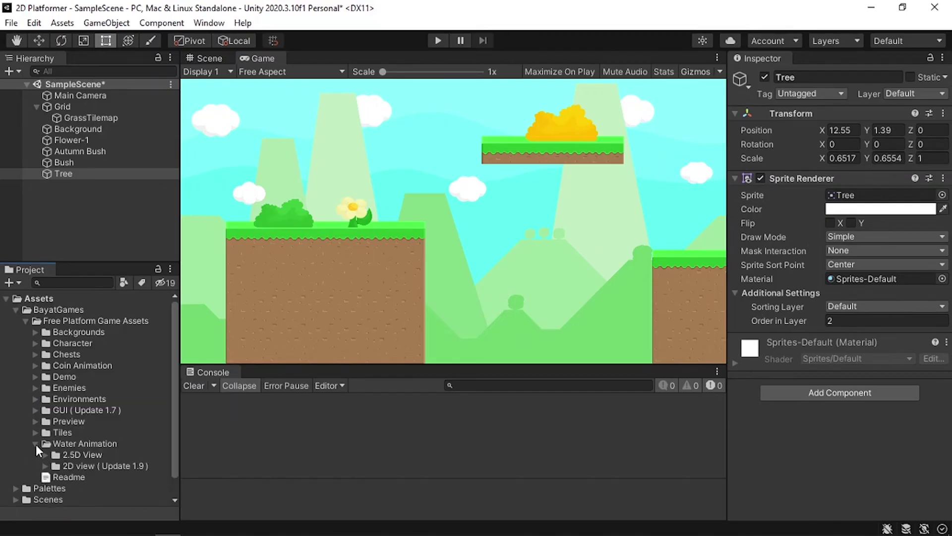
click(45, 434)
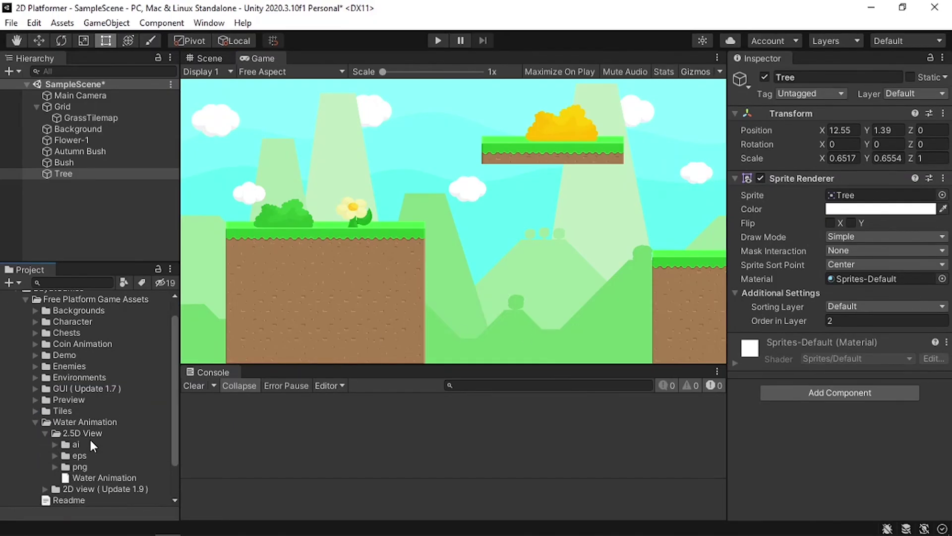
click(54, 422)
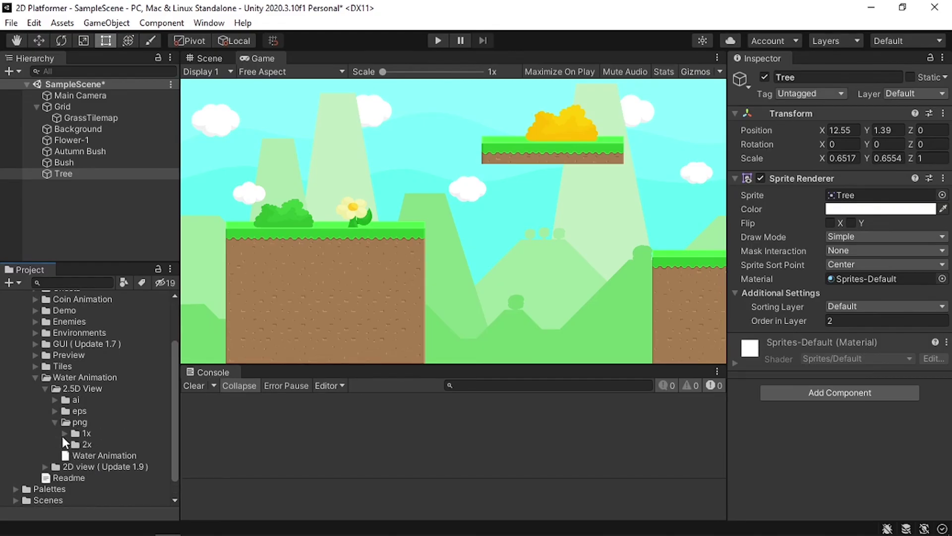
click(63, 434)
click(122, 360)
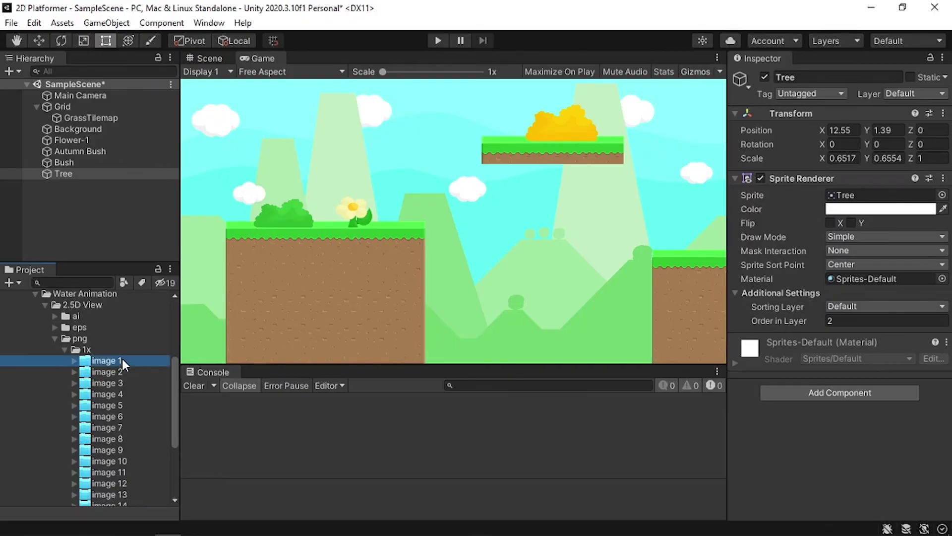
scroll(123, 396, down, 5)
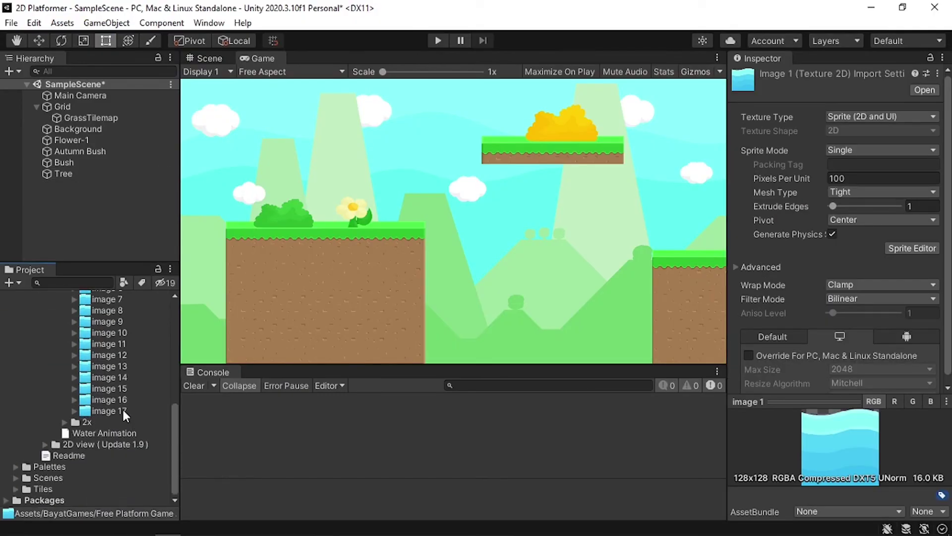
shift+click(122, 411)
scroll(126, 377, up, 5)
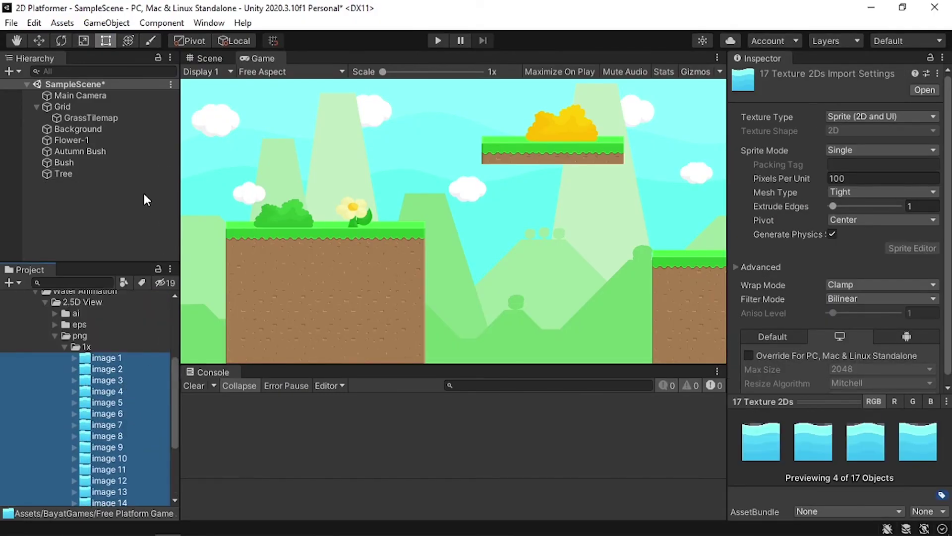
drag(107, 369, 98, 211)
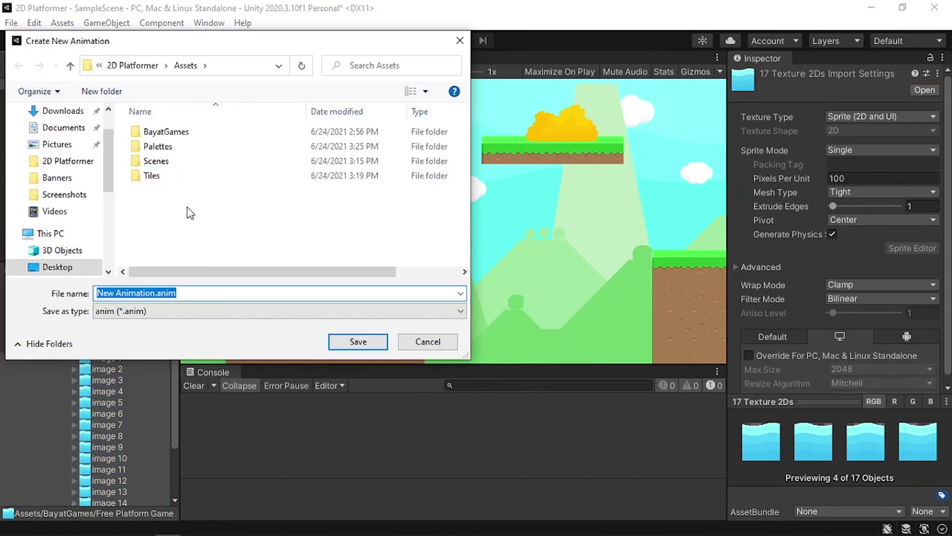
Step: Save the clip as WaterAnimation inside a new Animation folder
right_click(156, 198)
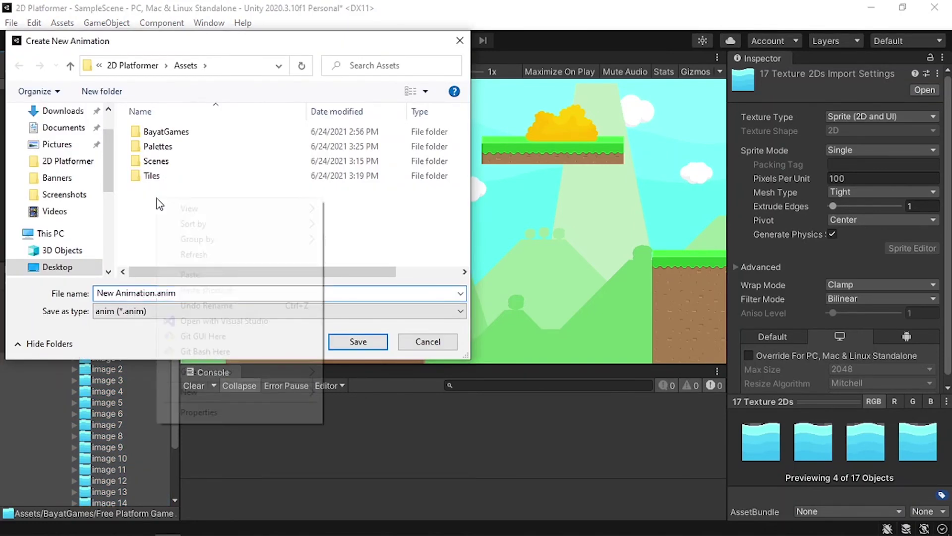
mouse_move(307, 392)
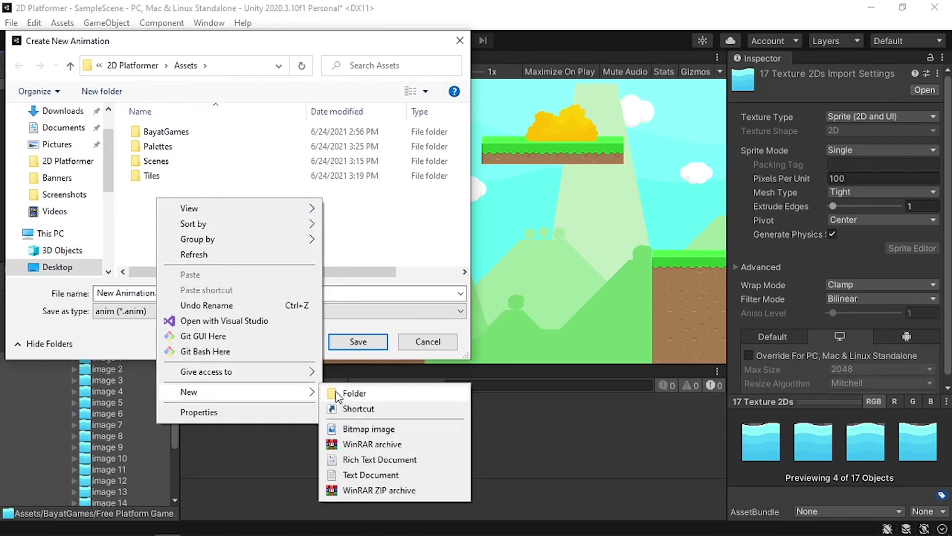
click(344, 392)
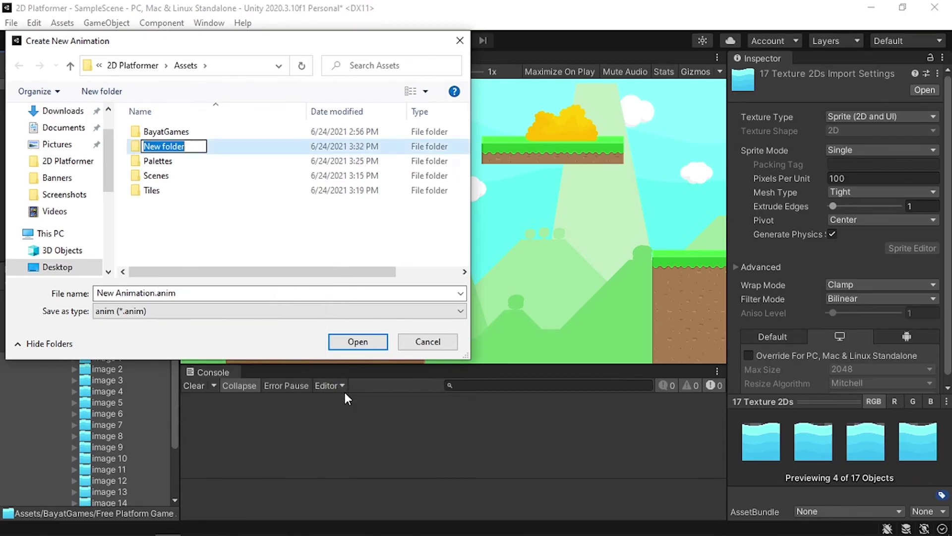
text(An)
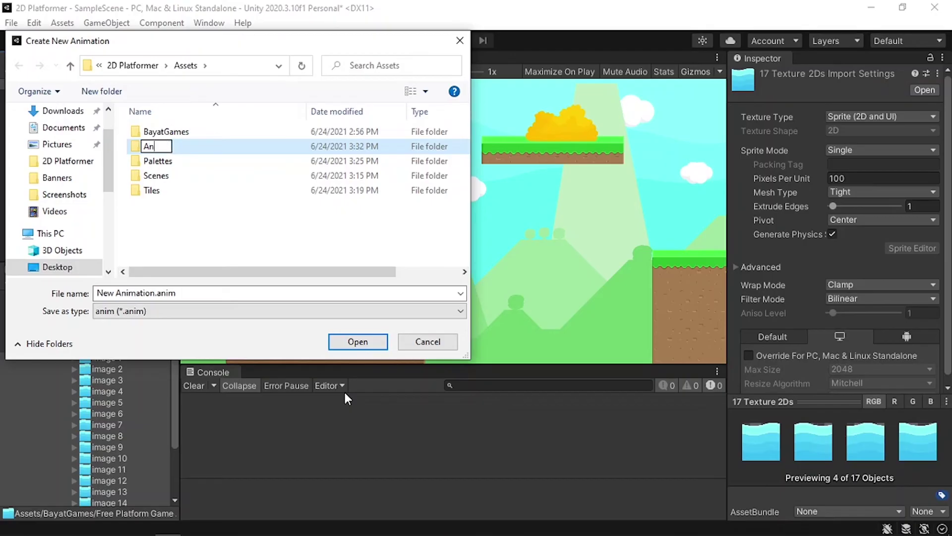
text(imation)
key(Return)
click(358, 342)
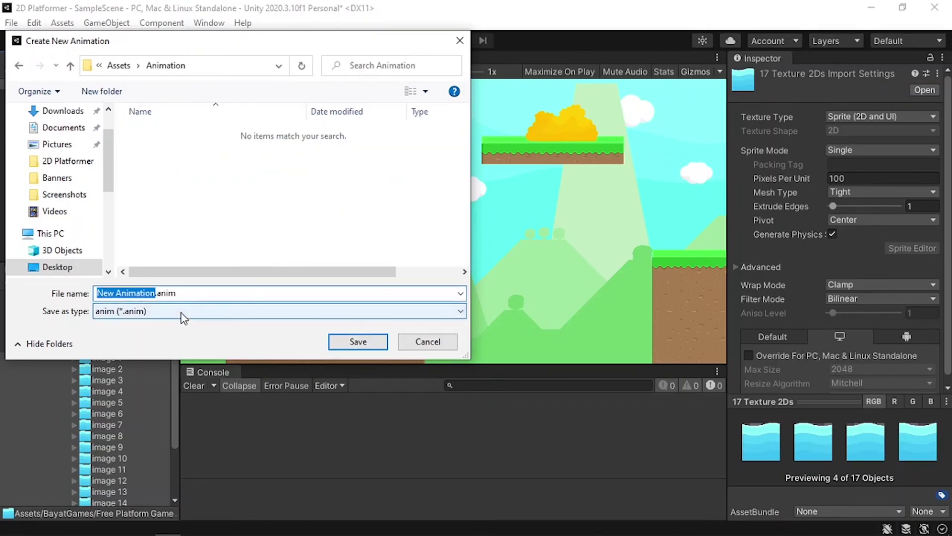
text(WaterAnimation)
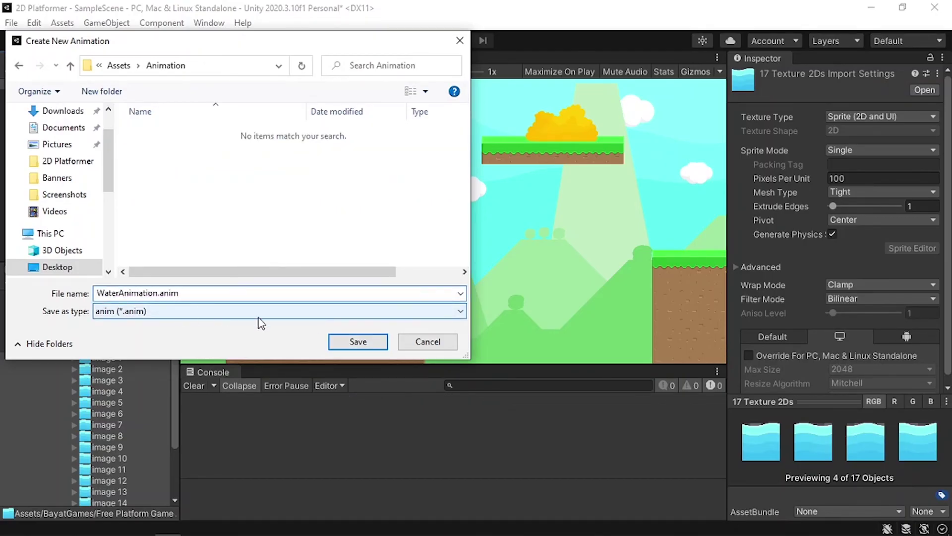
click(344, 342)
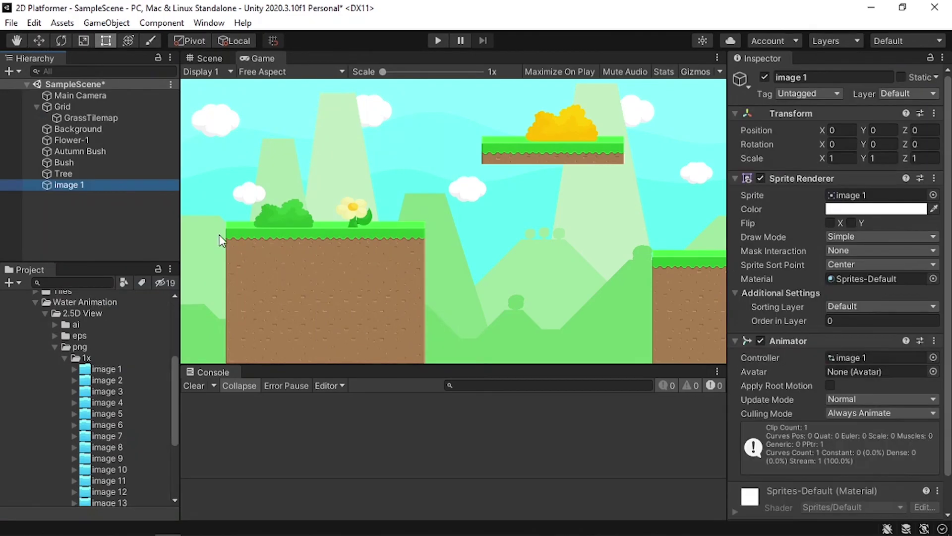
Step: Set the water sprite's Order in Layer to 4 and move it down to the level bottom
scroll(794, 392, down, 2)
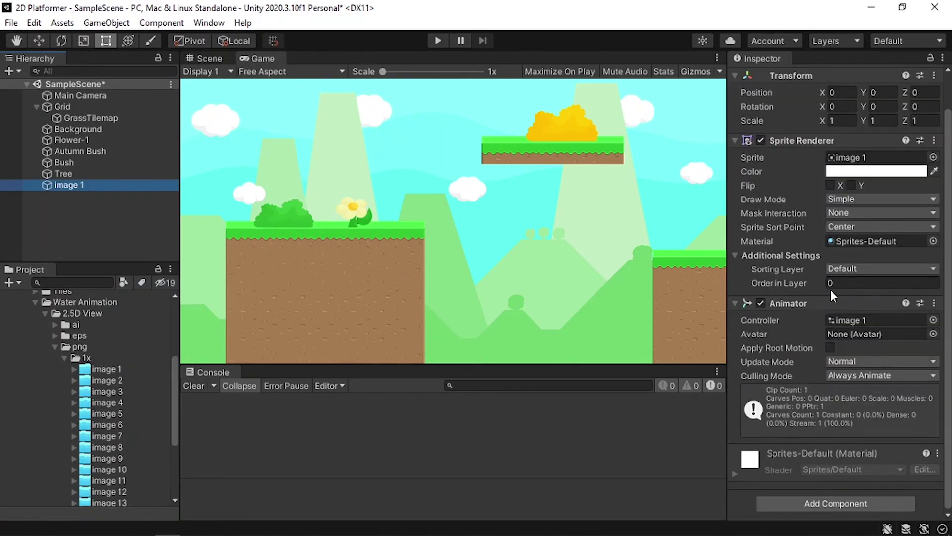
click(873, 282)
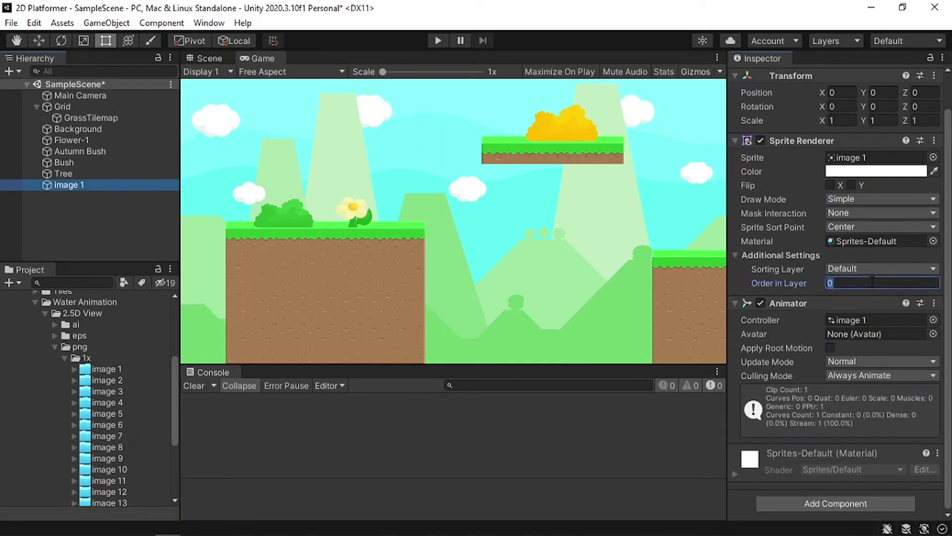
text(4)
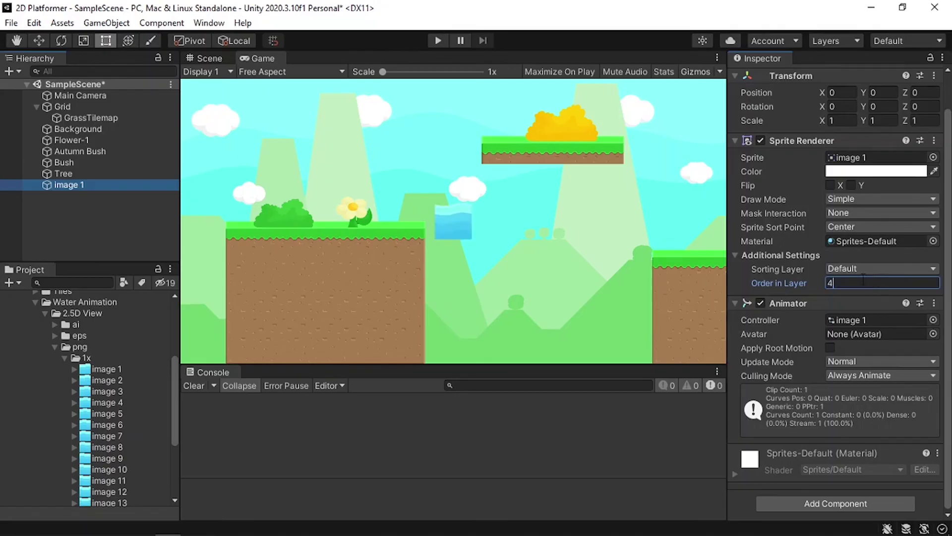
click(210, 58)
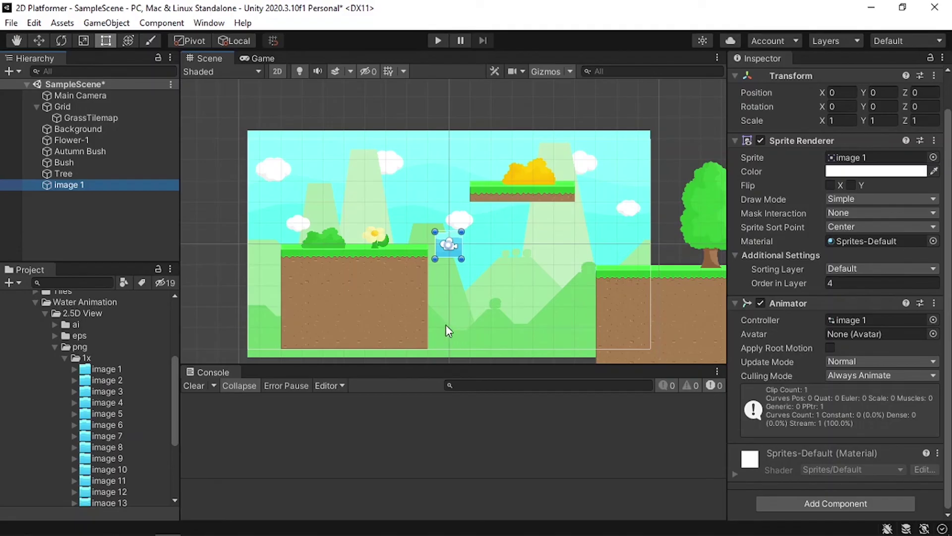
click(39, 41)
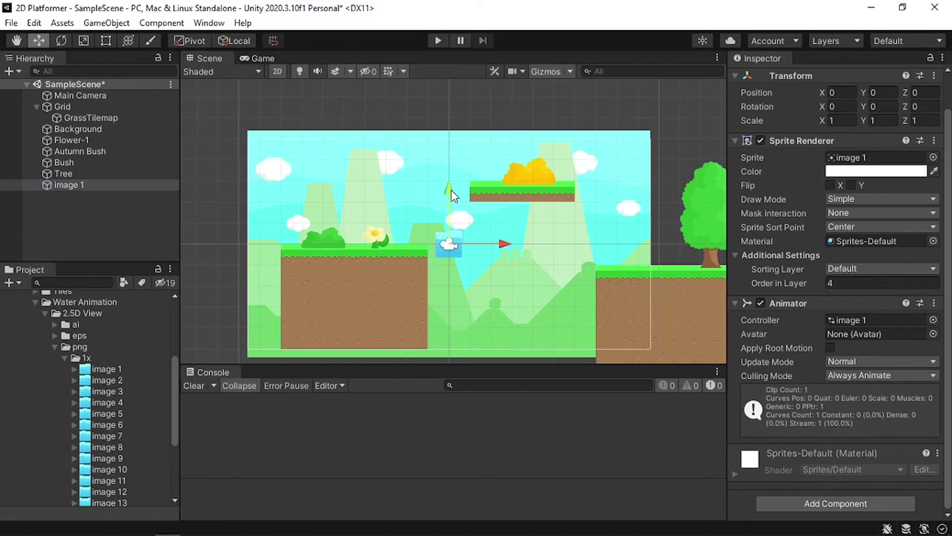
drag(452, 192, 445, 283)
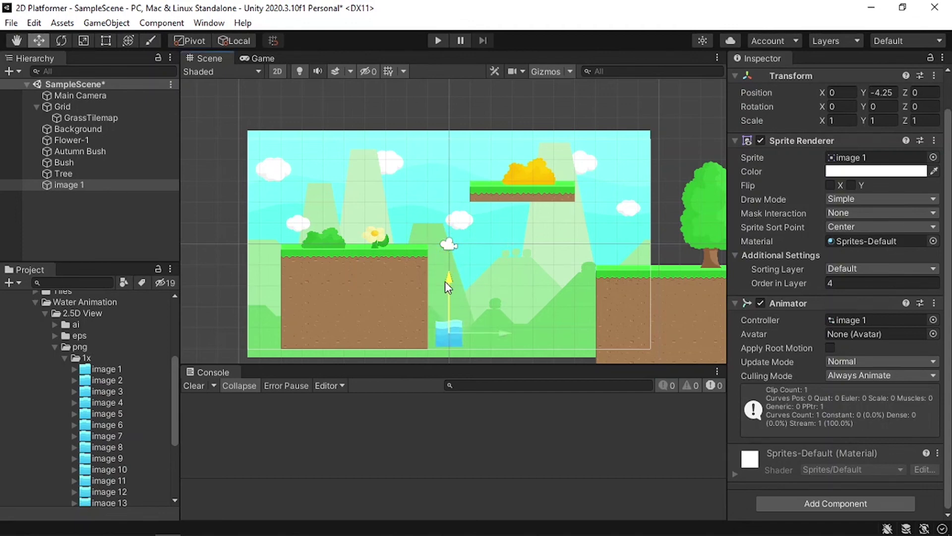
drag(492, 333, 483, 332)
Step: Duplicate the tile into seven side-by-side water tiles and set Order in Layer to 1
click(81, 186)
key(ctrl+d)
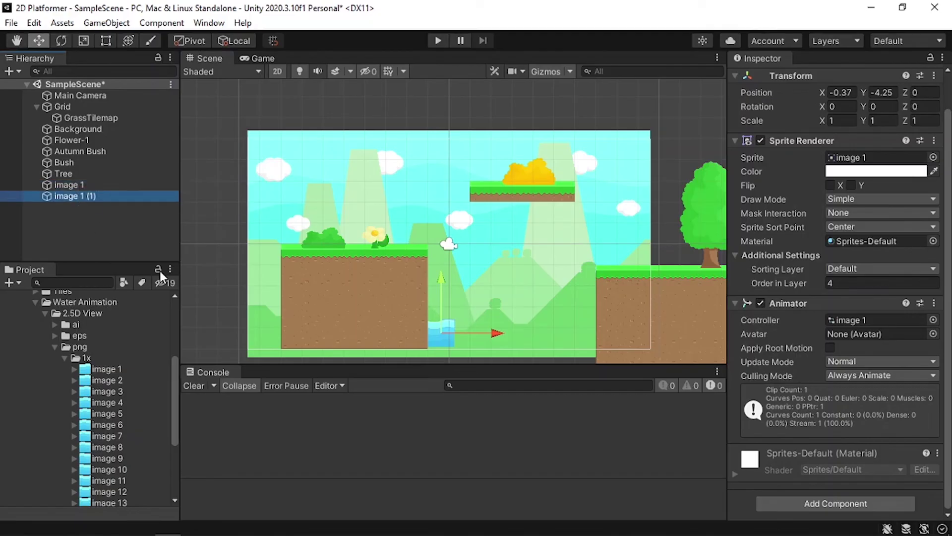
drag(507, 336, 647, 335)
click(141, 195)
key(ctrl+d)
key(ctrl+d)
key(ctrl+d)
key(ctrl+d)
key(ctrl+d)
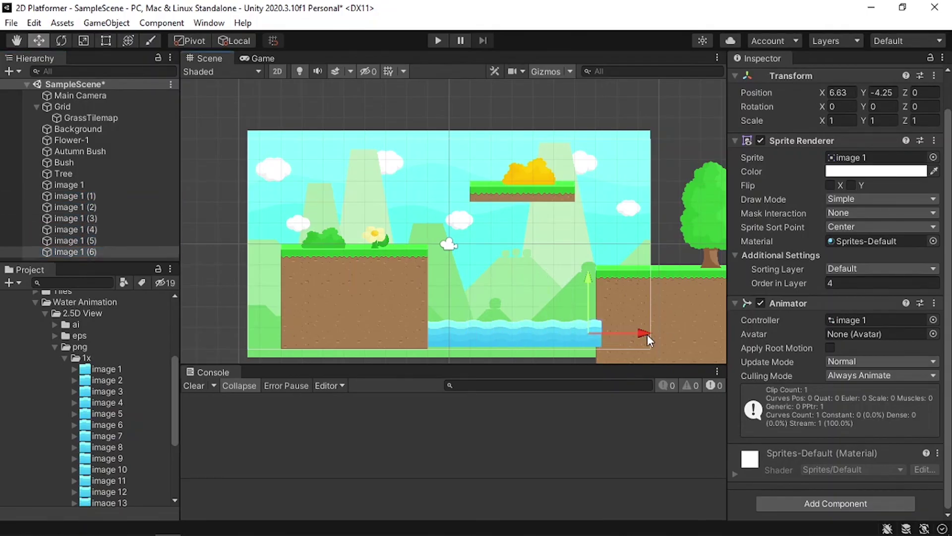
key(ctrl+2)
click(838, 285)
text(1)
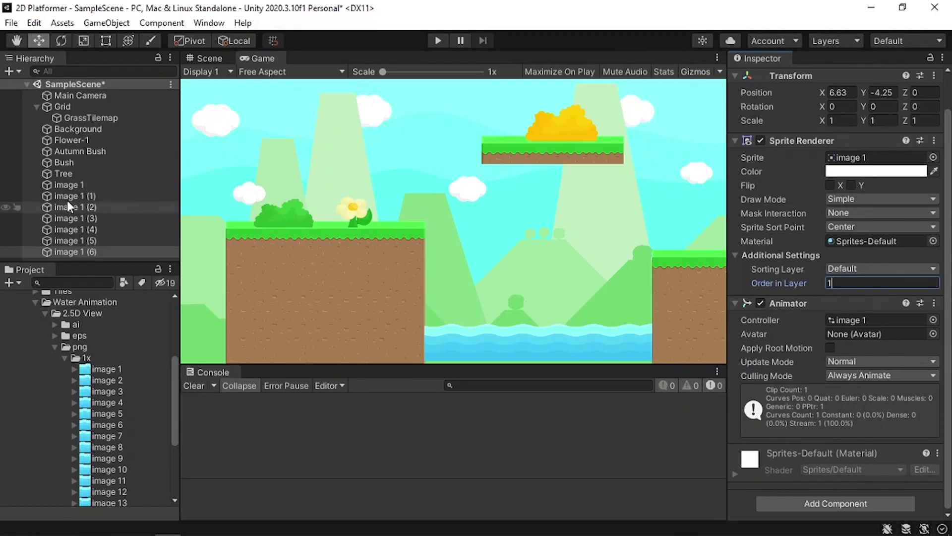
Step: Create an empty object in the Hierarchy named Water
shift+click(83, 184)
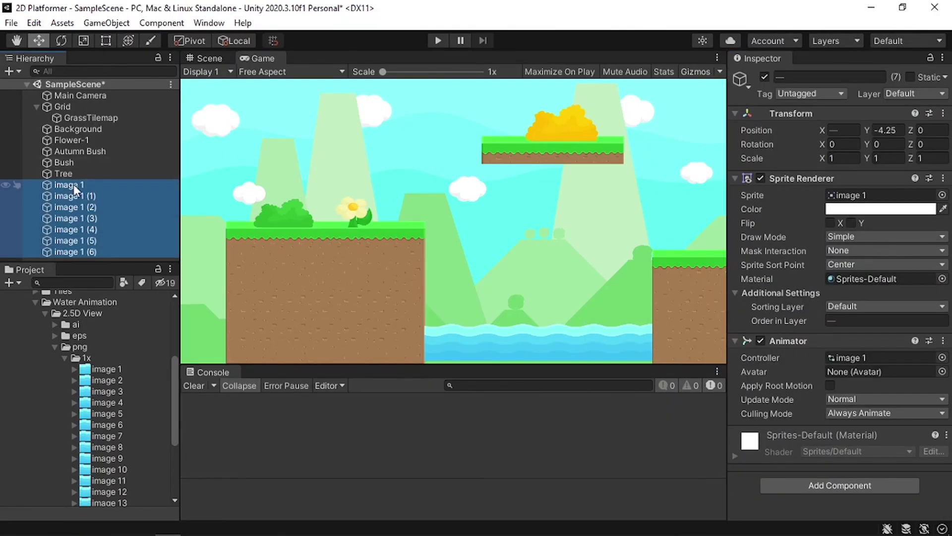
click(13, 72)
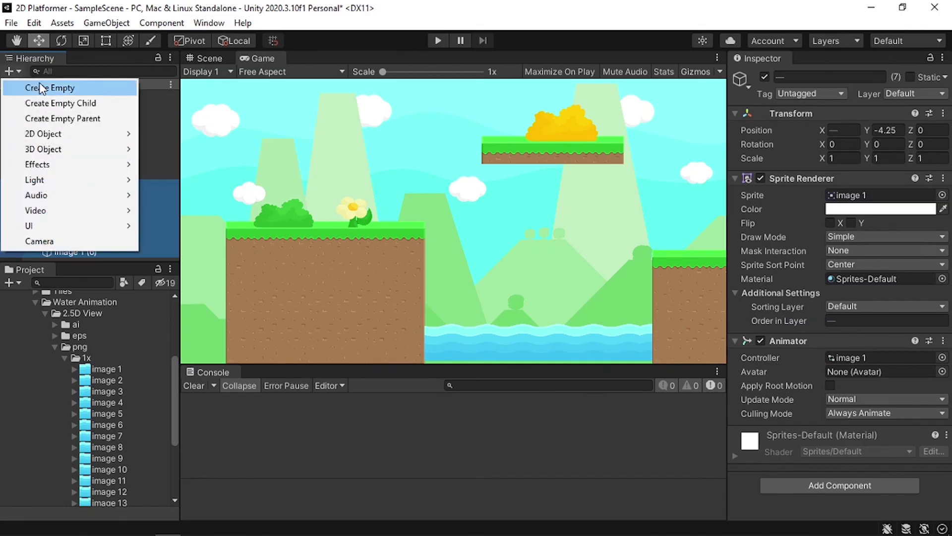
click(40, 86)
text(Water)
key(Return)
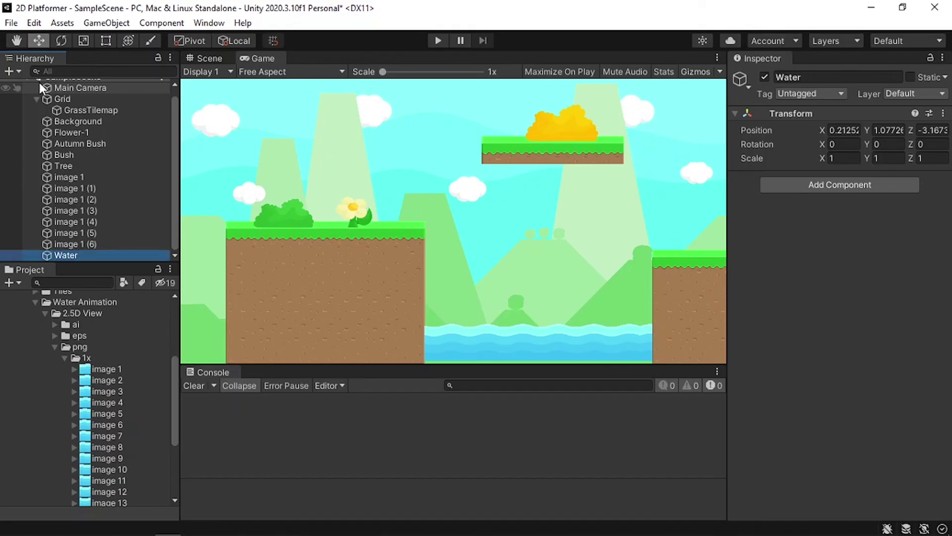
Step: Parent image 1 through image 1 (6) under the Water object
click(96, 177)
shift+click(98, 241)
drag(98, 242, 66, 254)
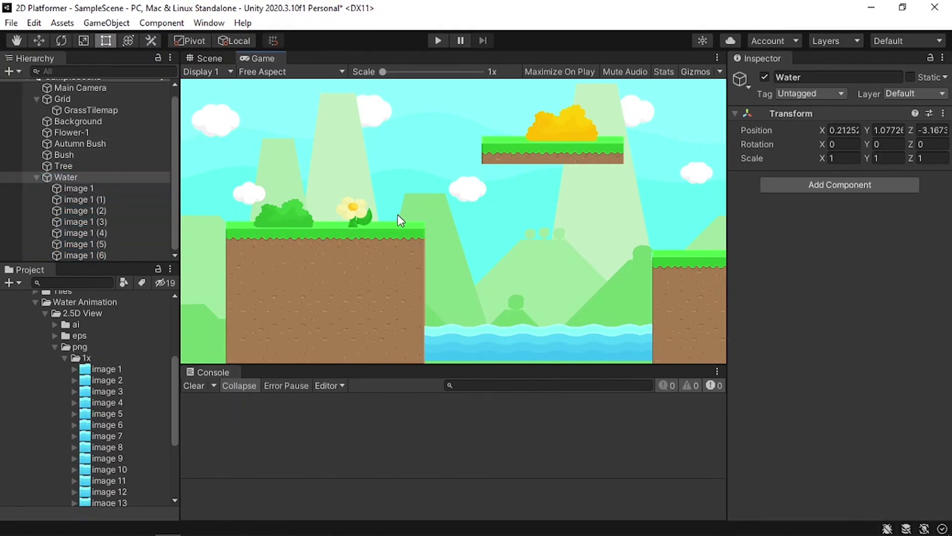
Step: Raise the Main Camera's Y position to 0.41 and run the level in Play mode
click(117, 87)
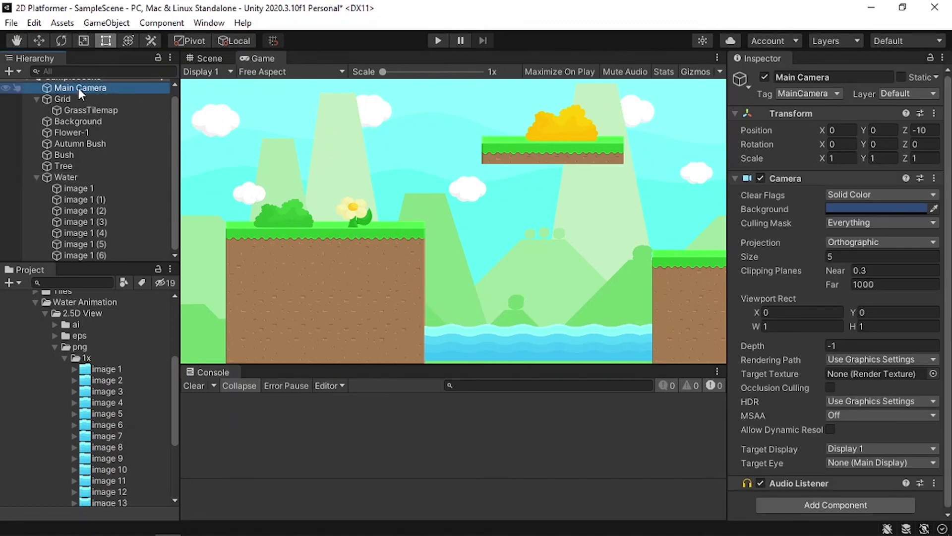
drag(865, 134, 878, 132)
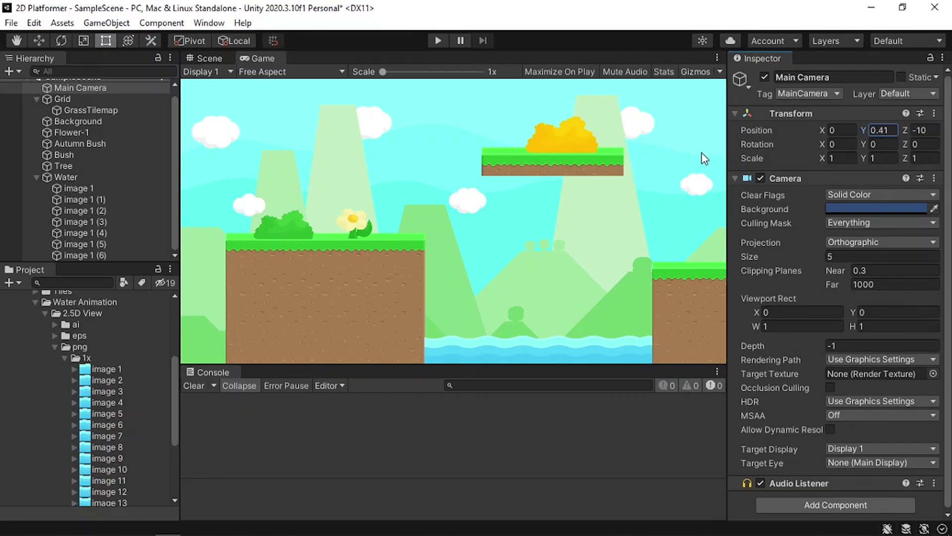
click(442, 39)
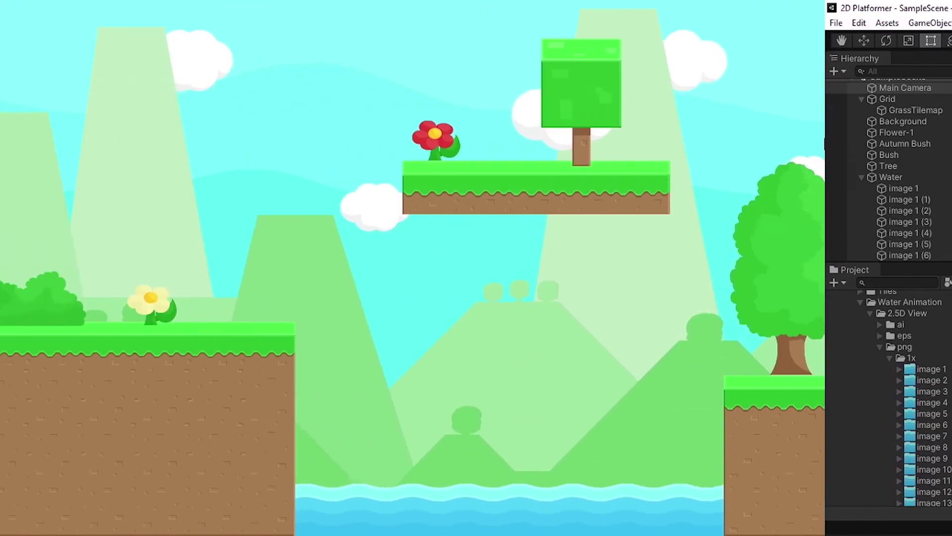